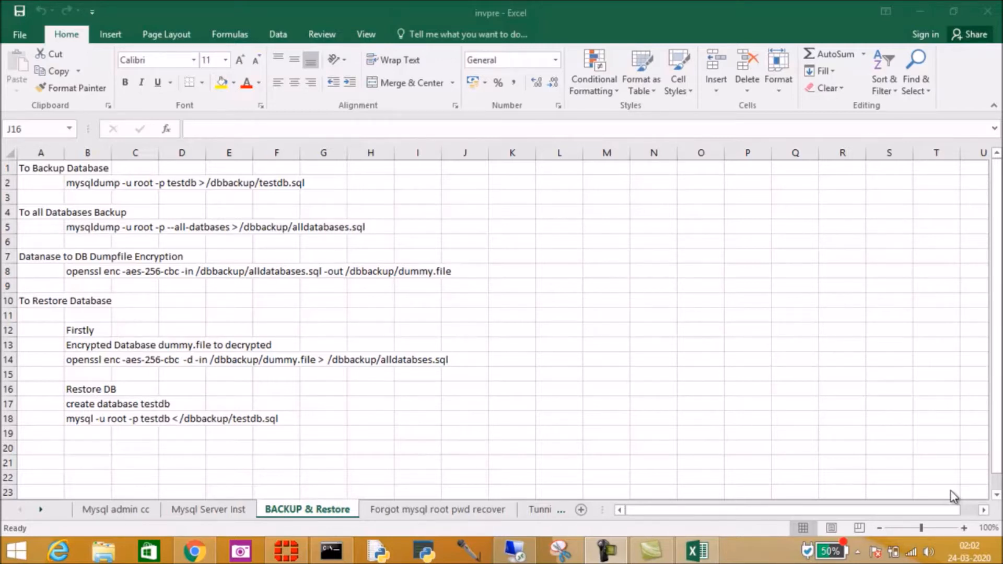
# Step: Switch to the 10.0.0.39 remote desktop and delete the dbbackup folder from the data (E:) drive
pyautogui.click(514, 549)
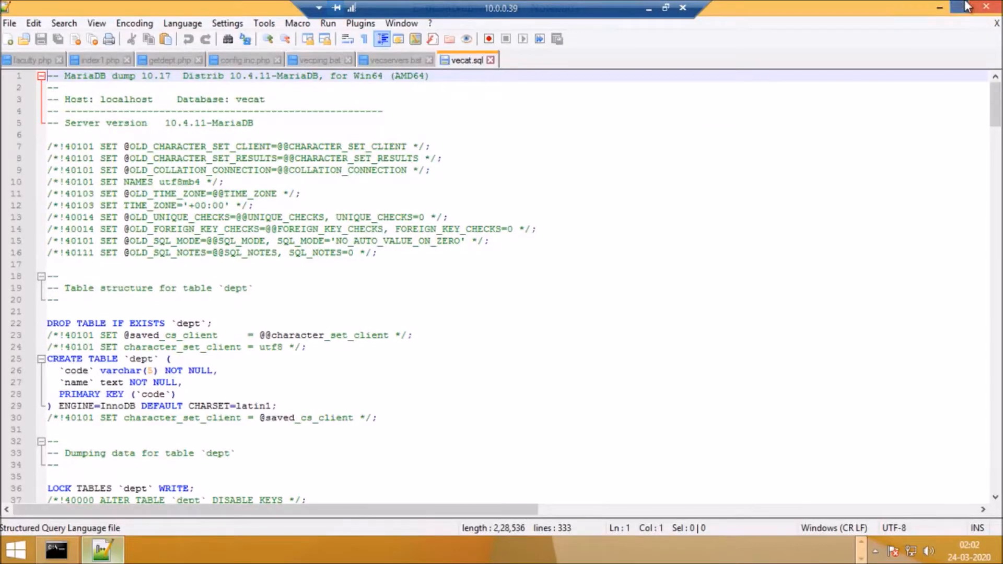
pyautogui.click(940, 7)
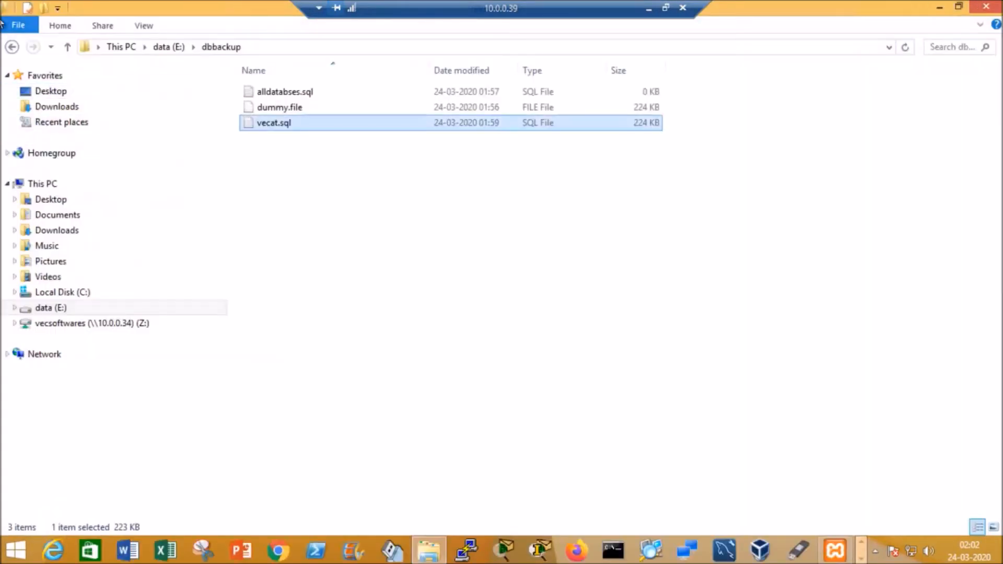
pyautogui.click(12, 47)
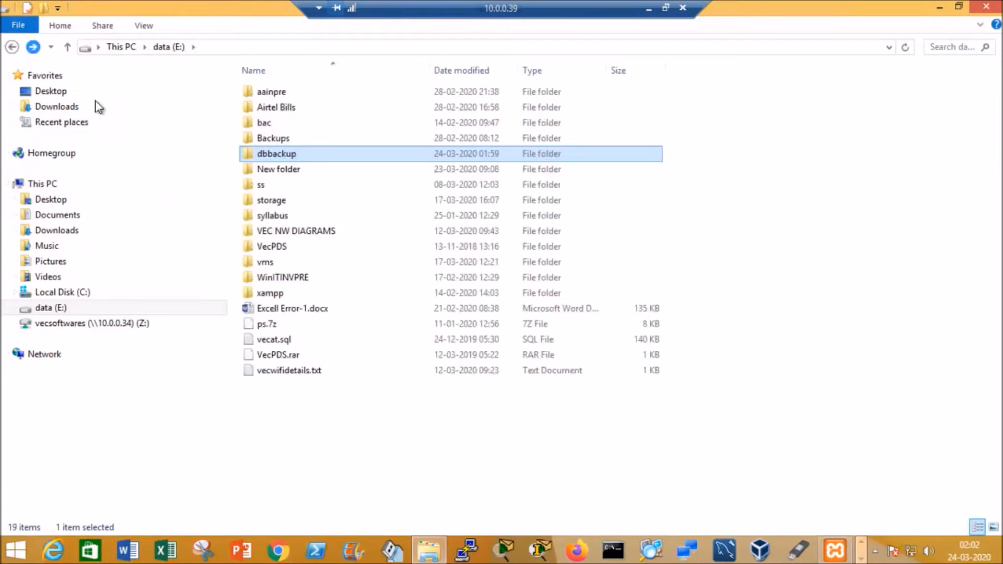
pyautogui.rightClick(316, 154)
pyautogui.click(370, 441)
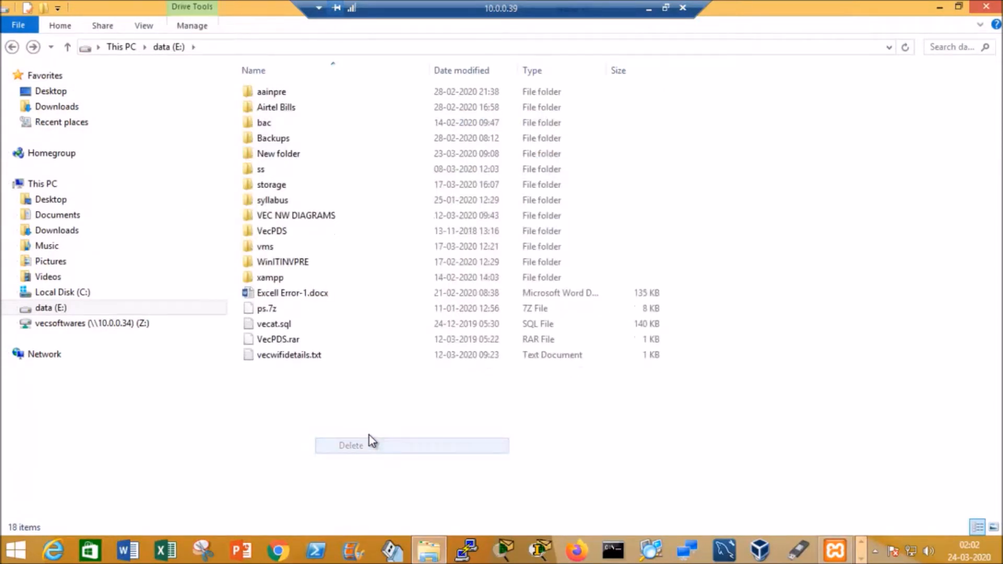
# Step: Create a new folder named dbbackup on the data (E:) drive
pyautogui.rightClick(393, 429)
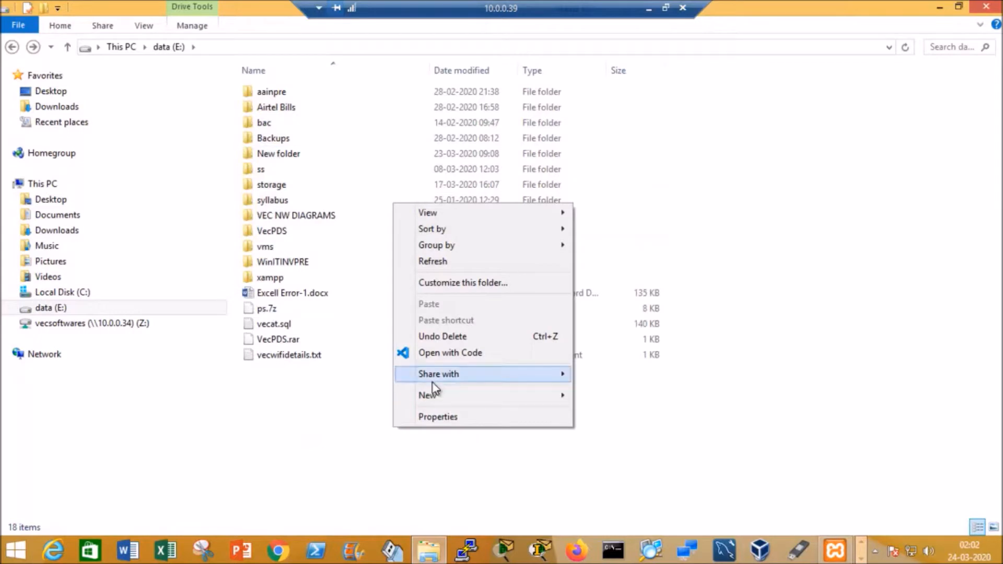
pyautogui.moveTo(433, 397)
pyautogui.click(606, 230)
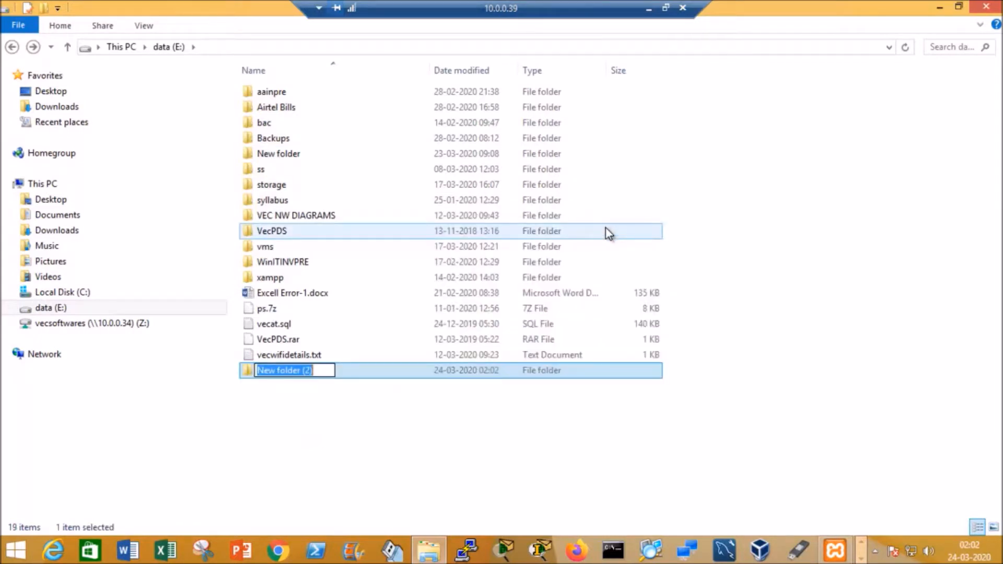
pyautogui.write('dbb')
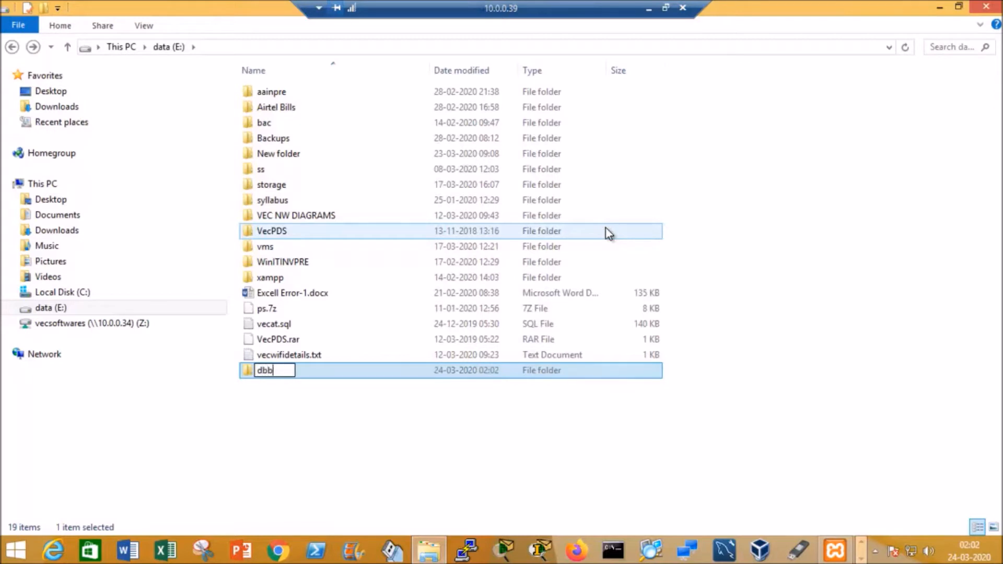
pyautogui.write('ackup')
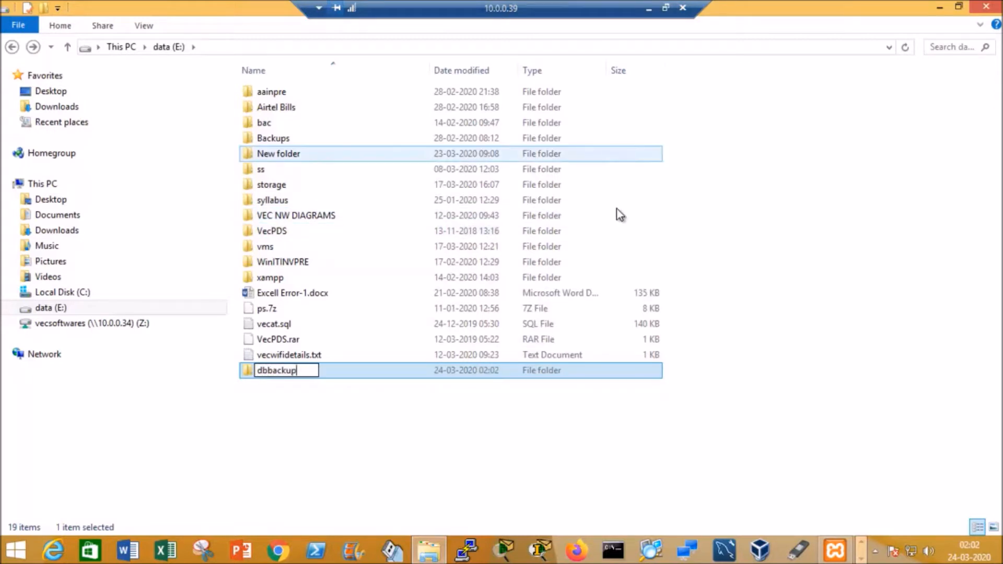
pyautogui.click(509, 433)
# Step: Look inside the new dbbackup folder, then return to the data (E:) drive
pyautogui.click(294, 373)
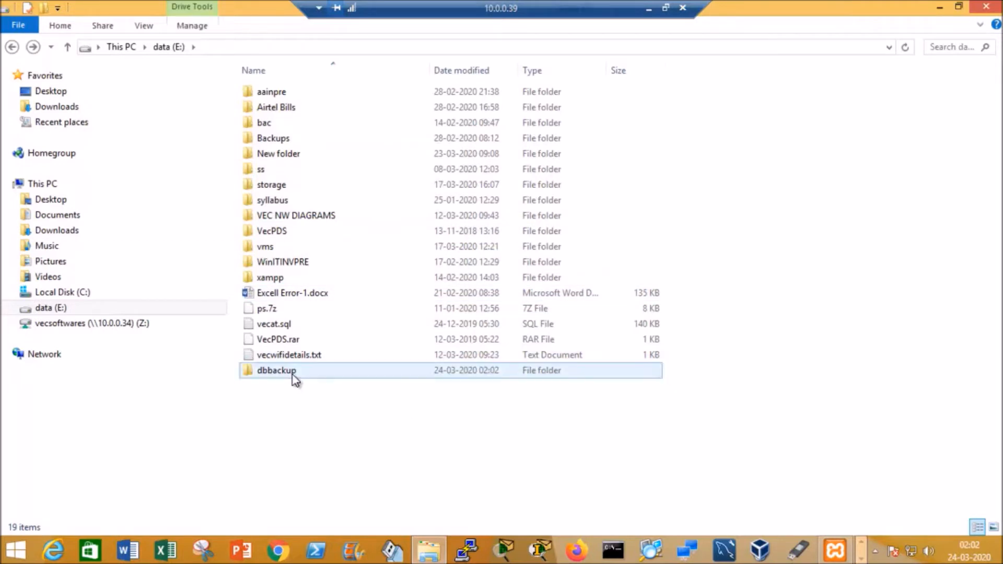
pyautogui.doubleClick(294, 372)
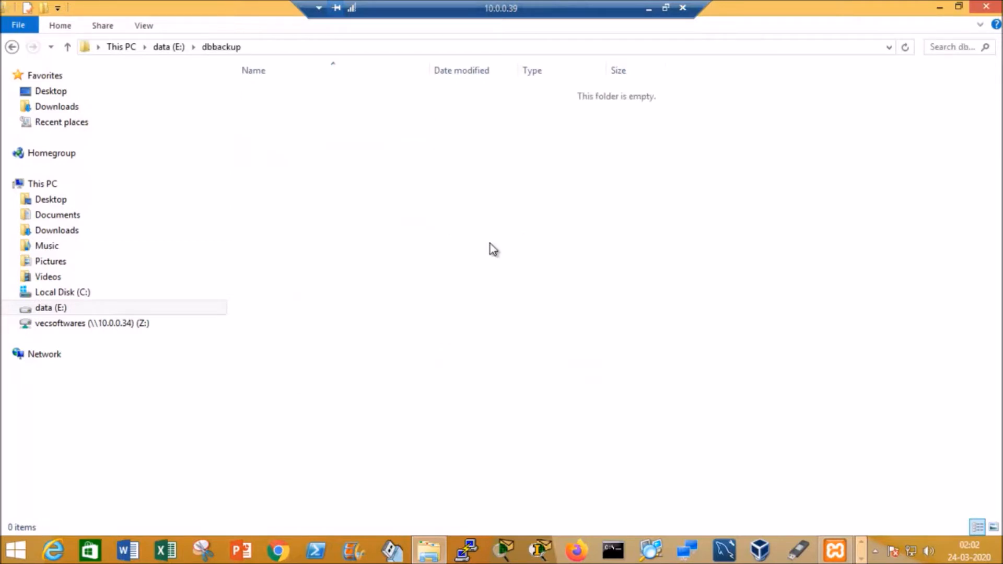
pyautogui.click(12, 46)
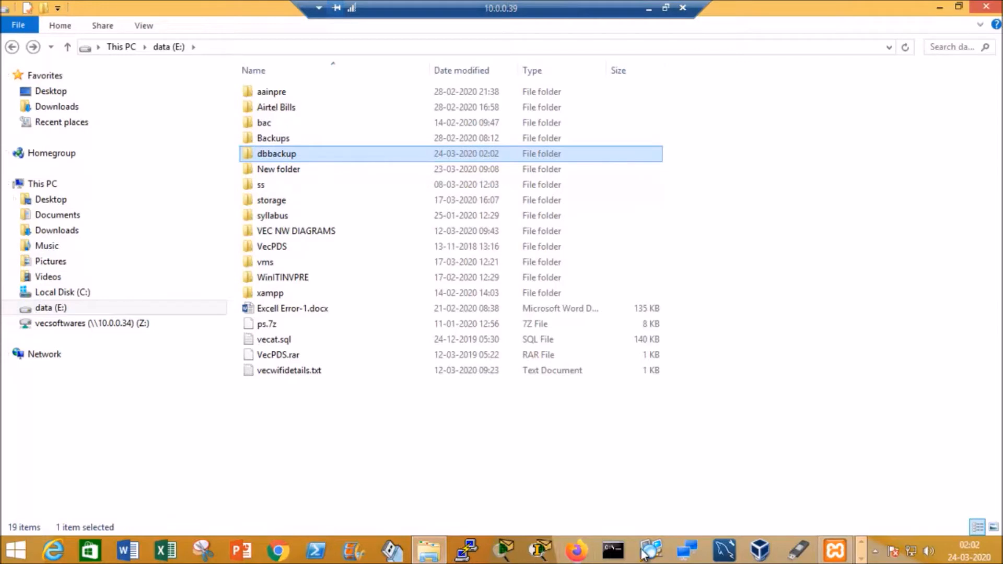
# Step: Open a command shell from the XAMPP Control Panel and move its window fully into view
pyautogui.click(836, 551)
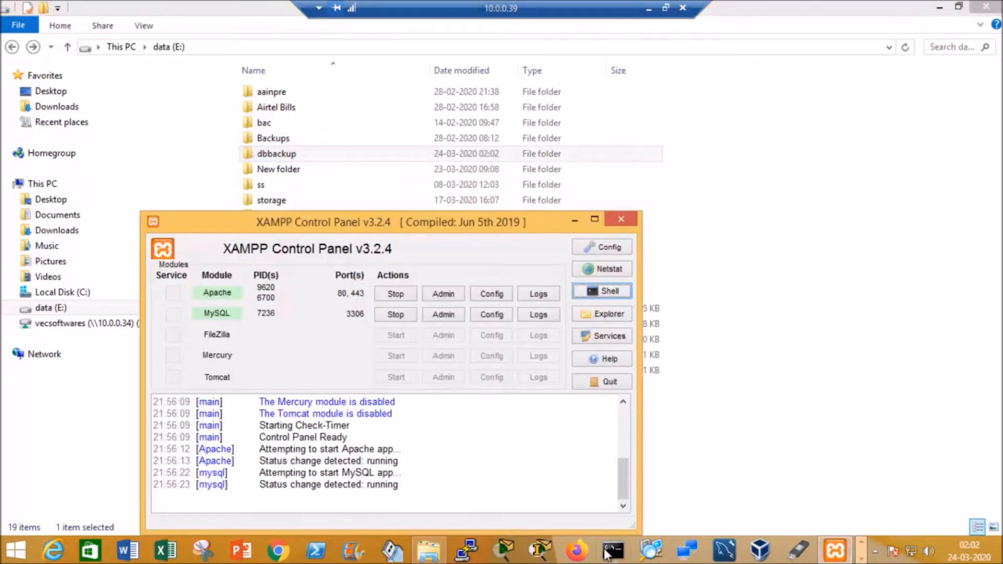
pyautogui.rightClick(606, 552)
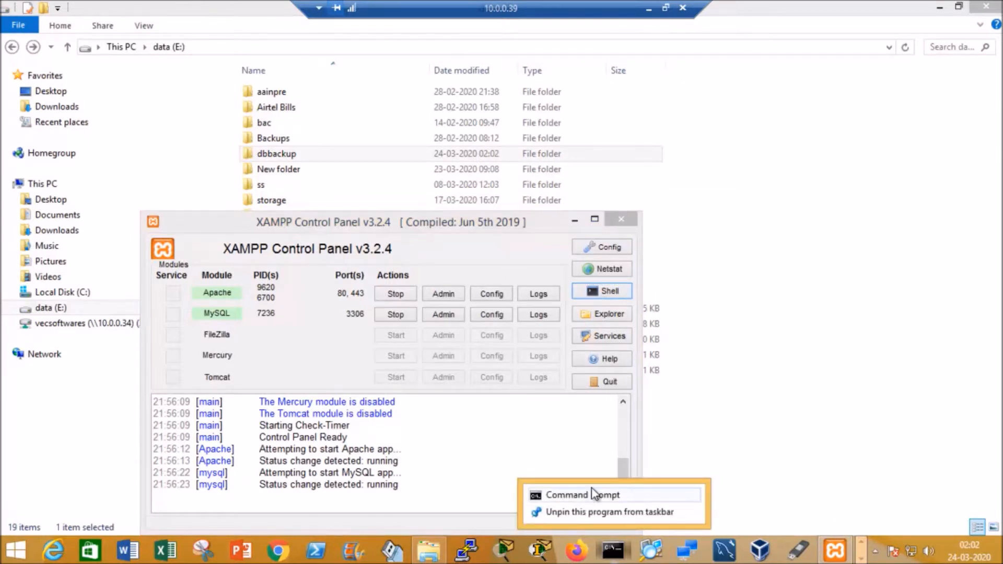
pyautogui.click(608, 290)
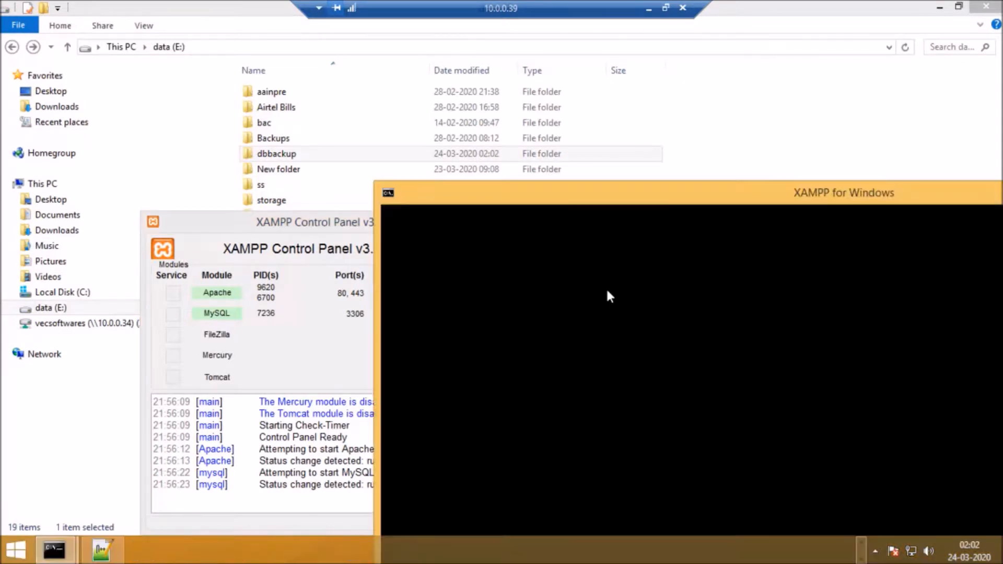
pyautogui.moveTo(605, 202); pyautogui.dragTo(256, 39)
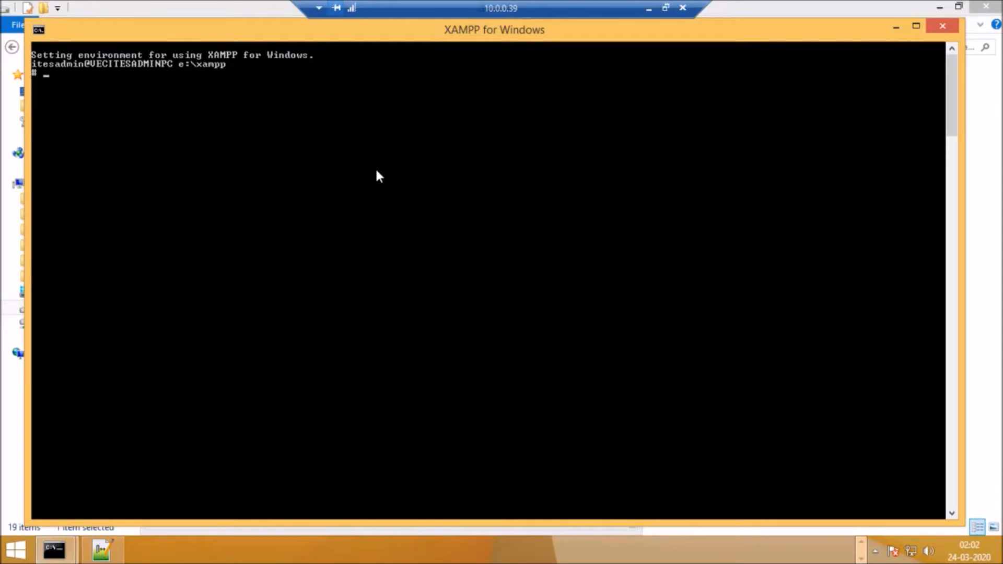
# Step: Log in to the MySQL client as root with mysql -u root -p, entering the root password
pyautogui.write('mysql -u root -p')
pyautogui.press('Return')
pyautogui.write('***')
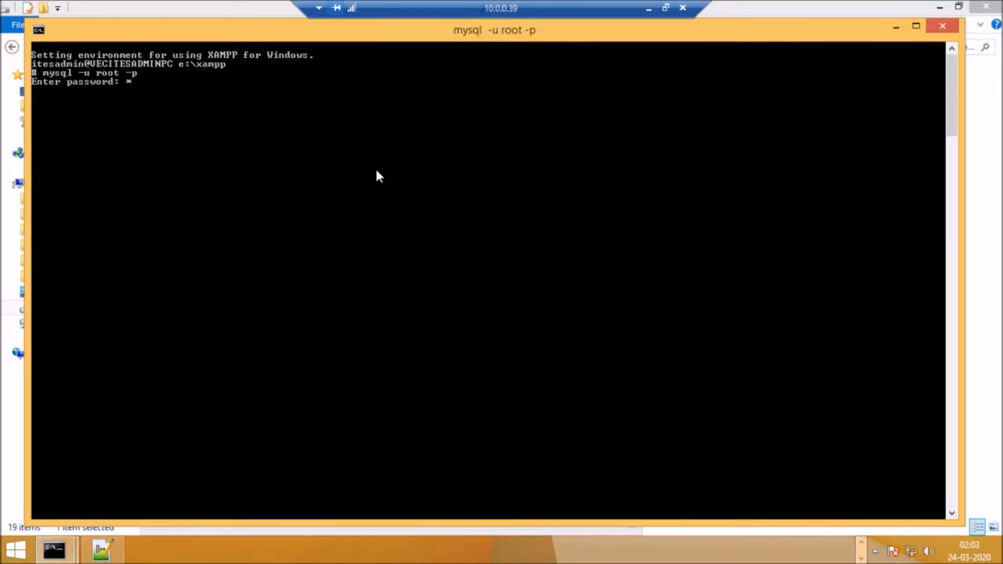
pyautogui.press('Return')
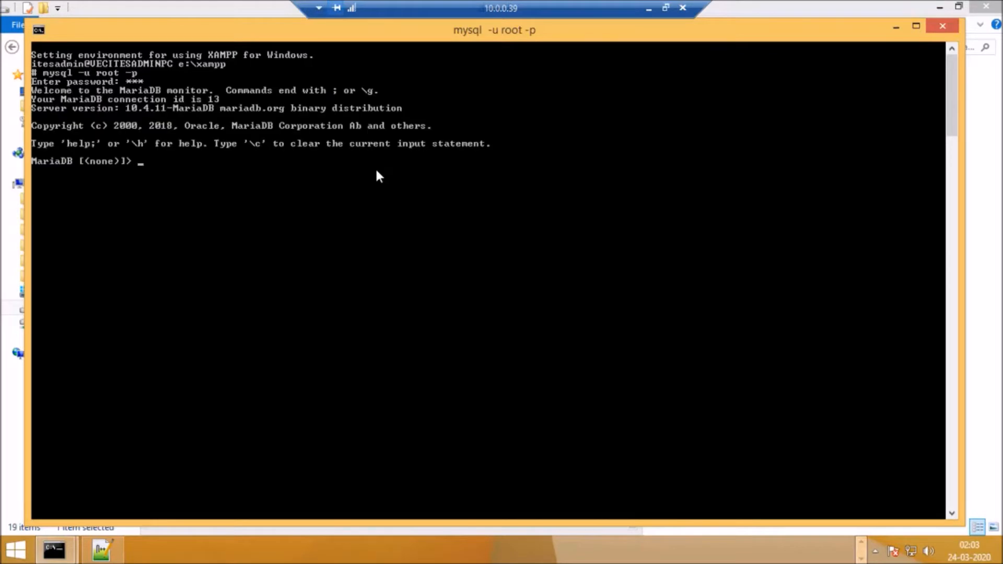
# Step: List all databases on the server with show databases;
pyautogui.write('show databases;')
pyautogui.press('Return')
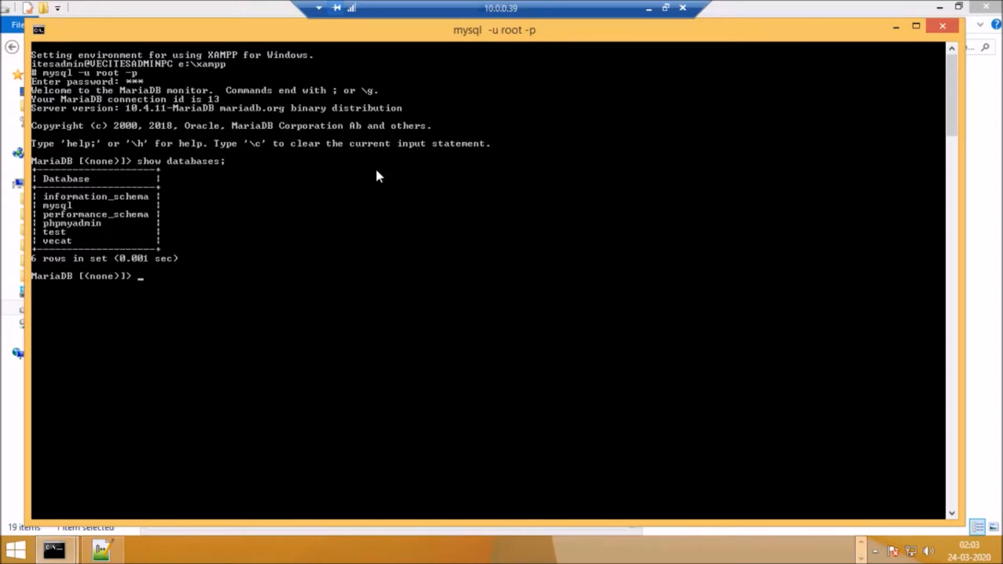
# Step: Make vecat the active database with the use command
pyautogui.write('use vecat')
pyautogui.press('Return')
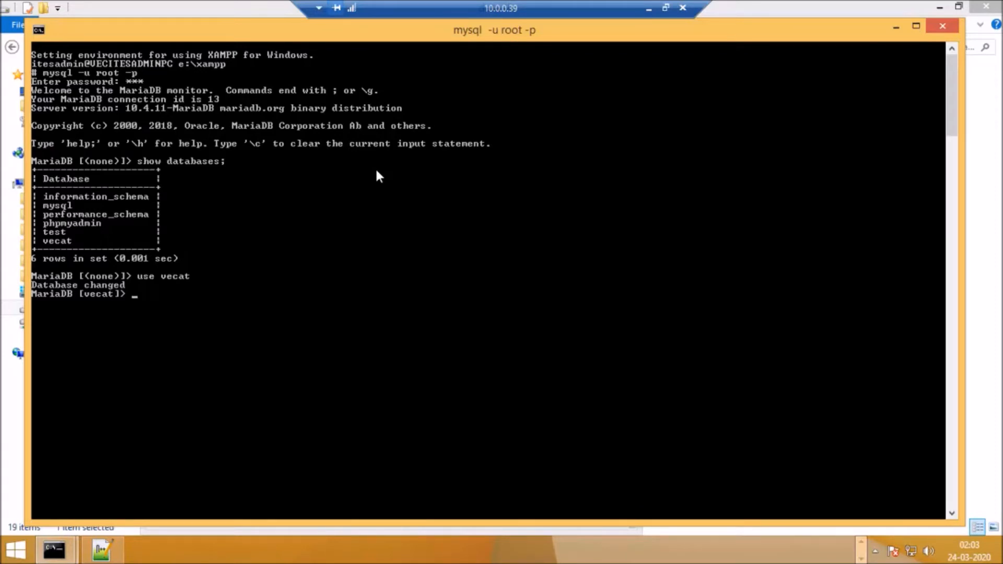
# Step: List the tables in the vecat database with show tables;
pyautogui.write('show tables;')
pyautogui.press('Return')
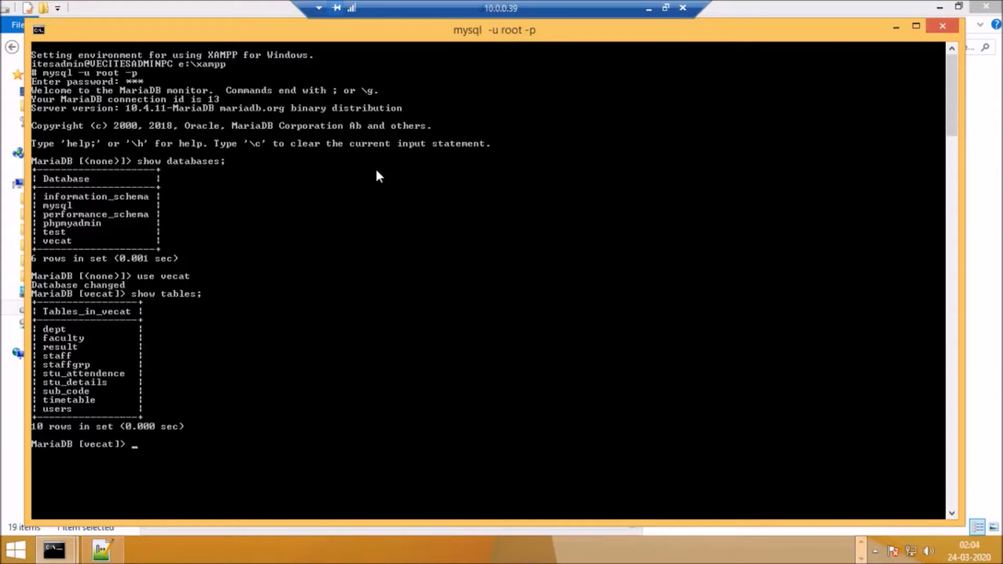
# Step: Display the MariaDB client's command help with ?
pyautogui.write('\\q')
pyautogui.press('BackSpace')
pyautogui.press('BackSpace')
pyautogui.write('?')
pyautogui.press('Return')
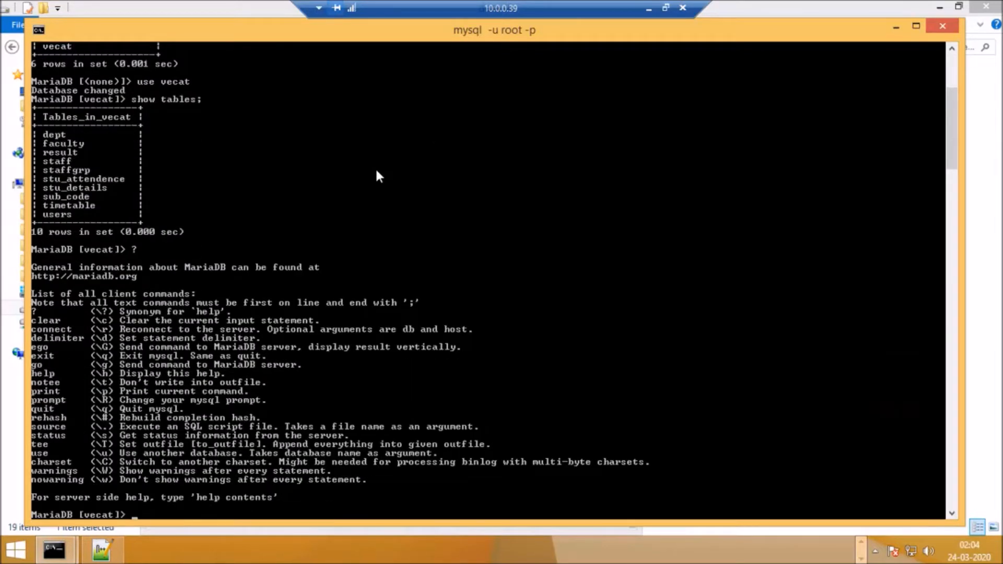
# Step: Quit the MariaDB client with \q and close the shell window
pyautogui.write('\\q')
pyautogui.press('Return')
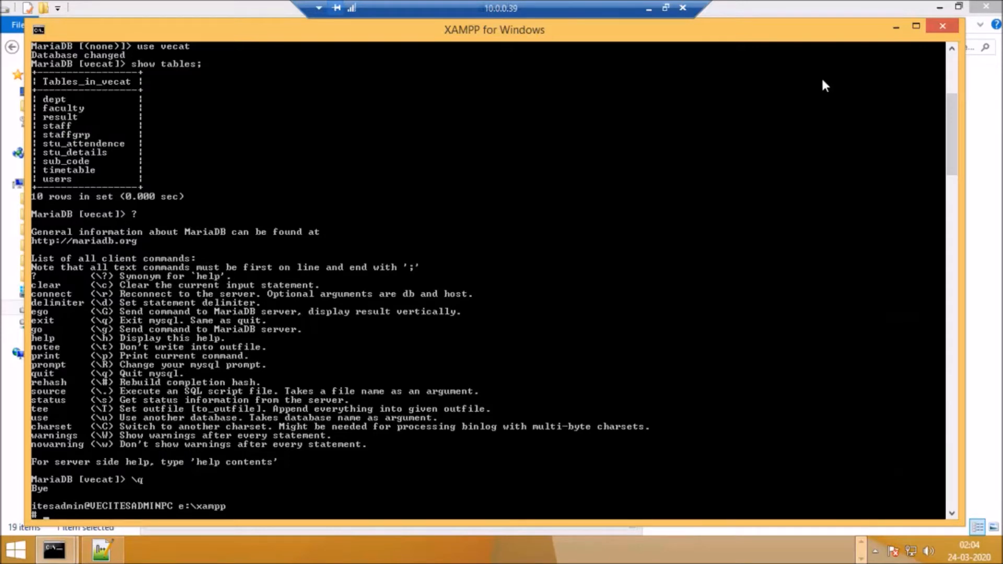
pyautogui.click(943, 27)
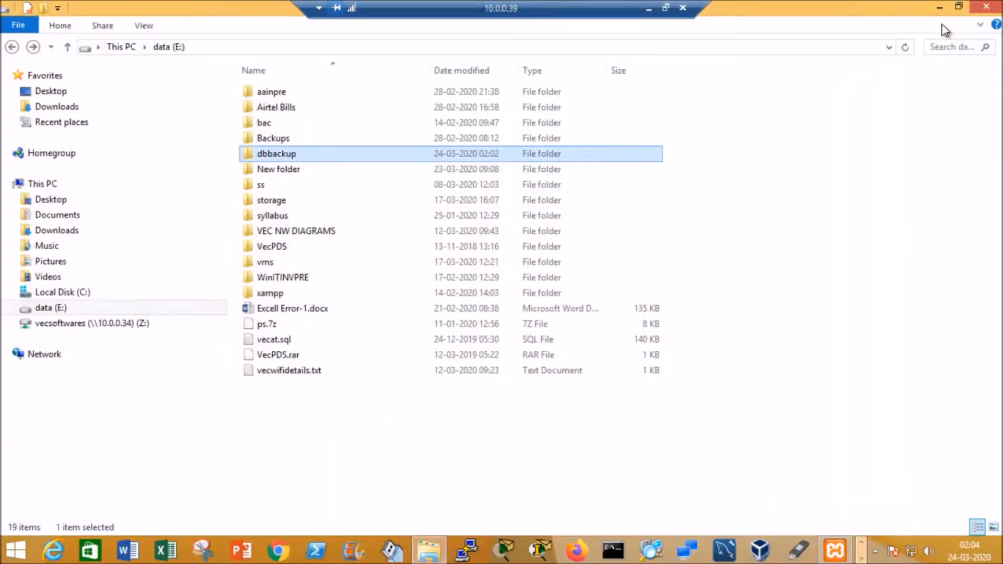
# Step: Open a fresh XAMPP shell from the control panel and maximize its window
pyautogui.click(835, 550)
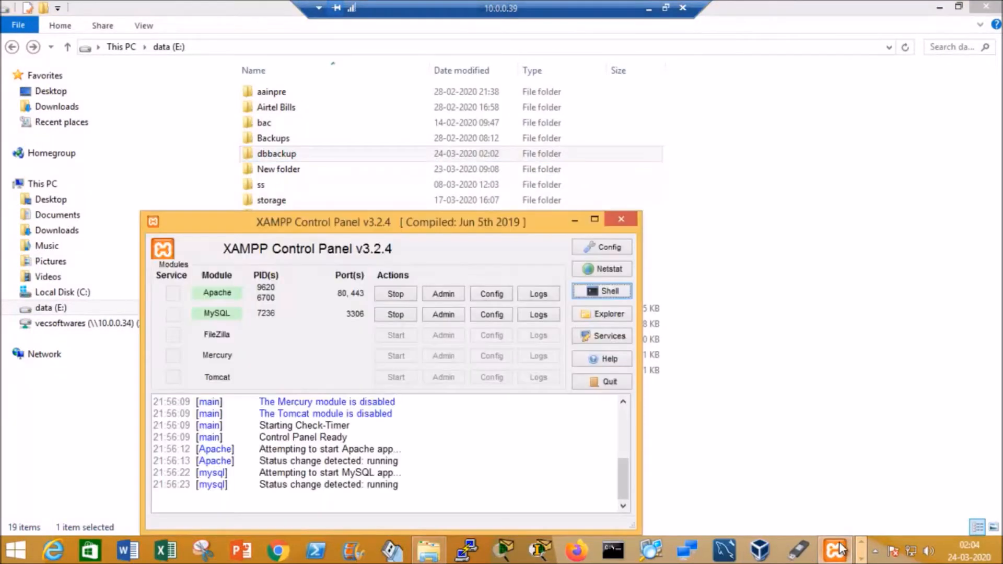
pyautogui.click(606, 291)
pyautogui.moveTo(593, 188); pyautogui.dragTo(264, 42)
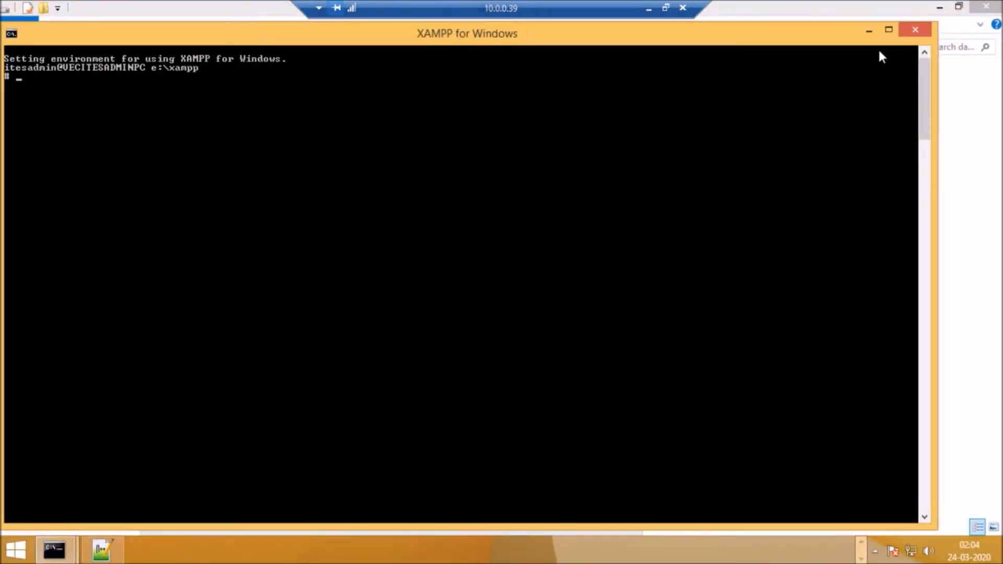
pyautogui.click(889, 31)
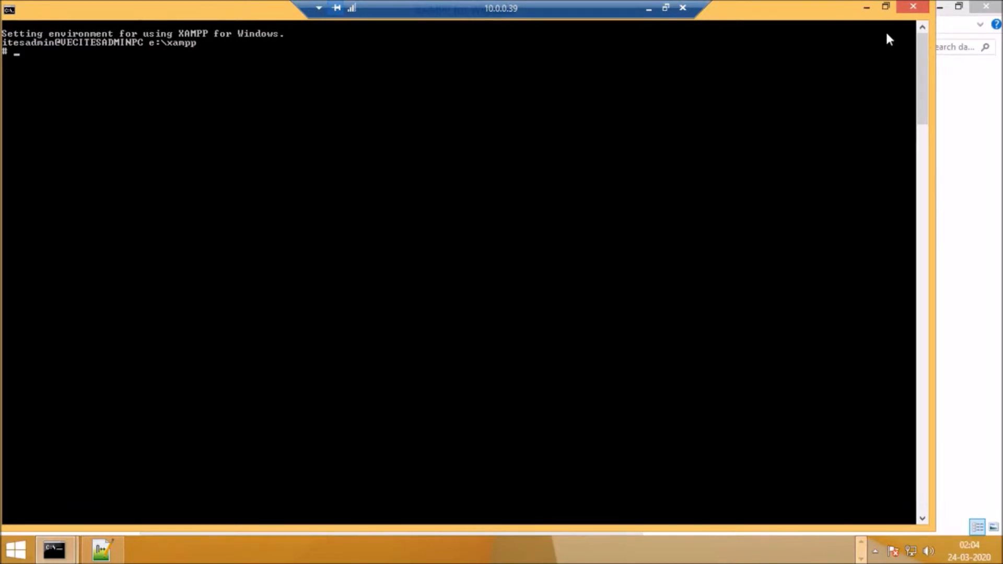
# Step: Open the dbbackup folder on the data (E:) drive and put the XAMPP Control Panel away
pyautogui.click(976, 141)
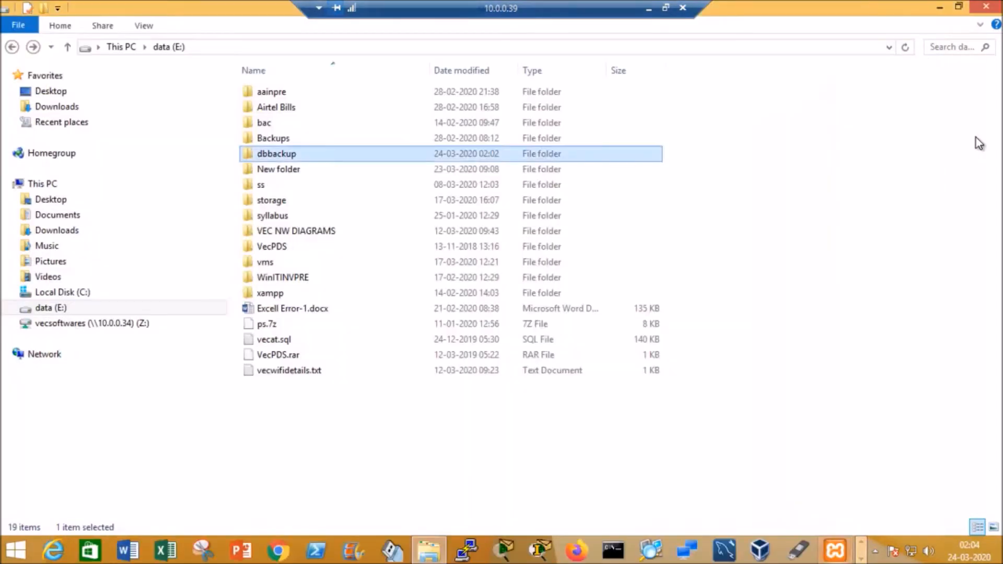
pyautogui.doubleClick(271, 157)
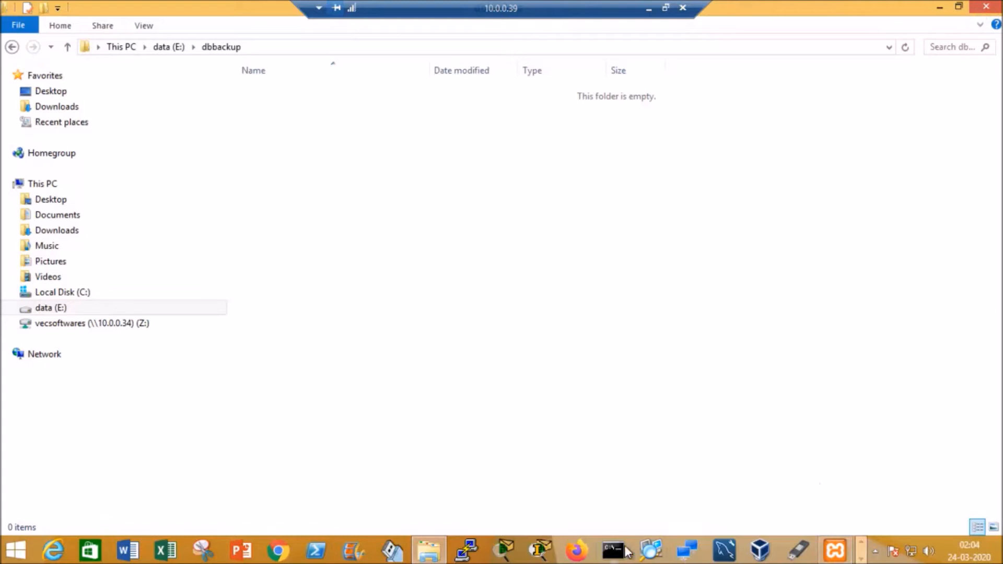
pyautogui.click(836, 552)
# Step: Close Notepad++ along with its vecat.sql document
pyautogui.click(861, 558)
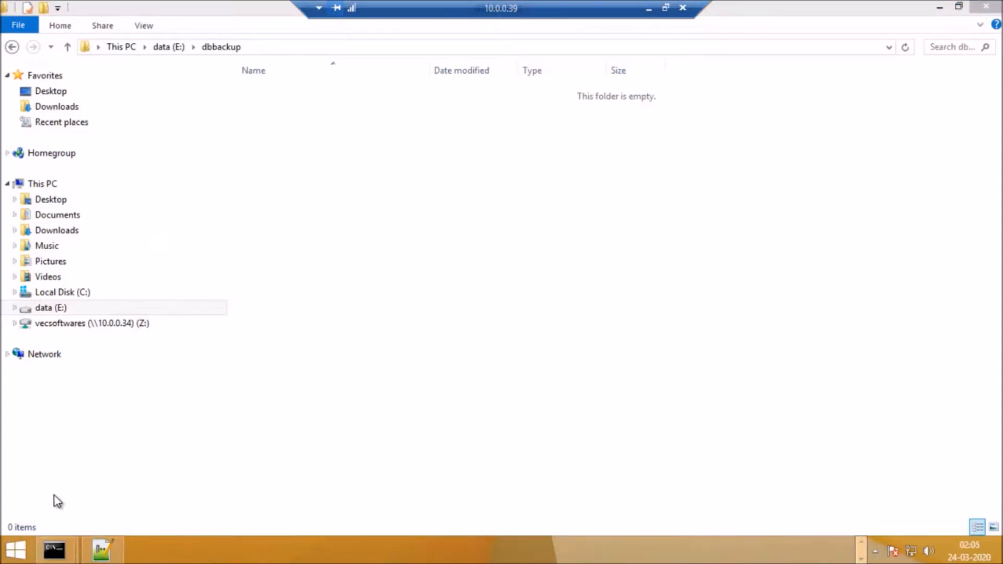
pyautogui.rightClick(101, 549)
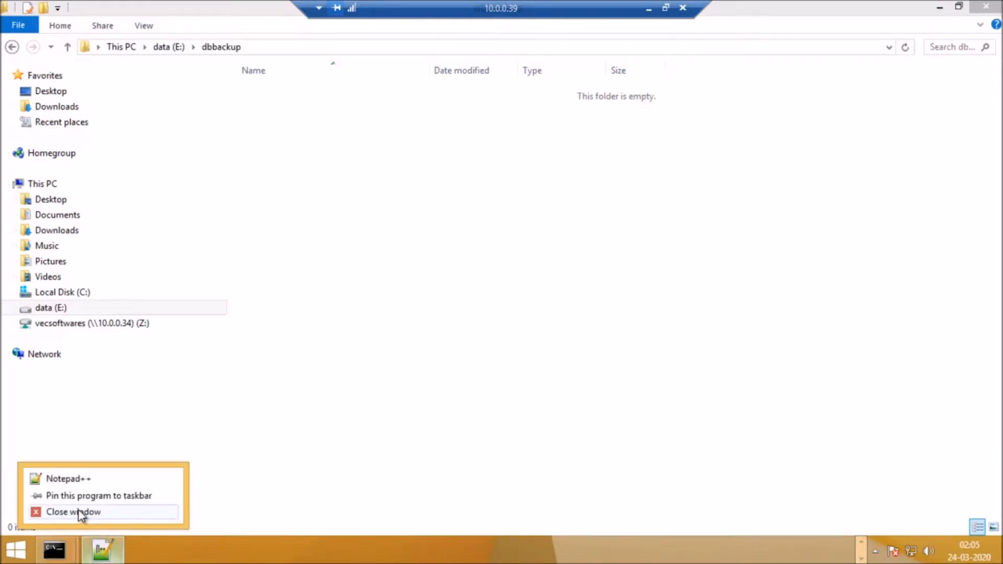
pyautogui.click(80, 512)
pyautogui.click(601, 331)
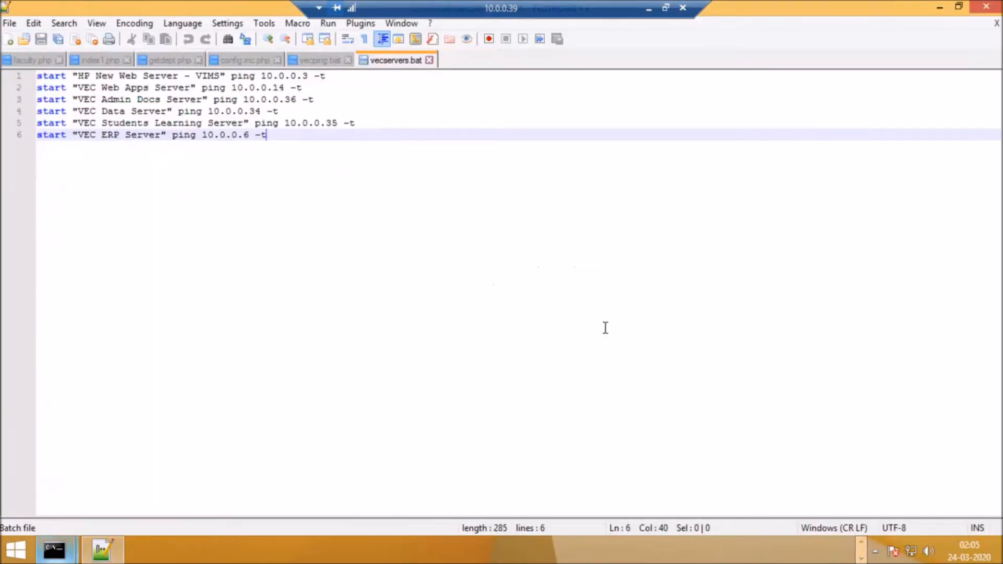
pyautogui.click(993, 6)
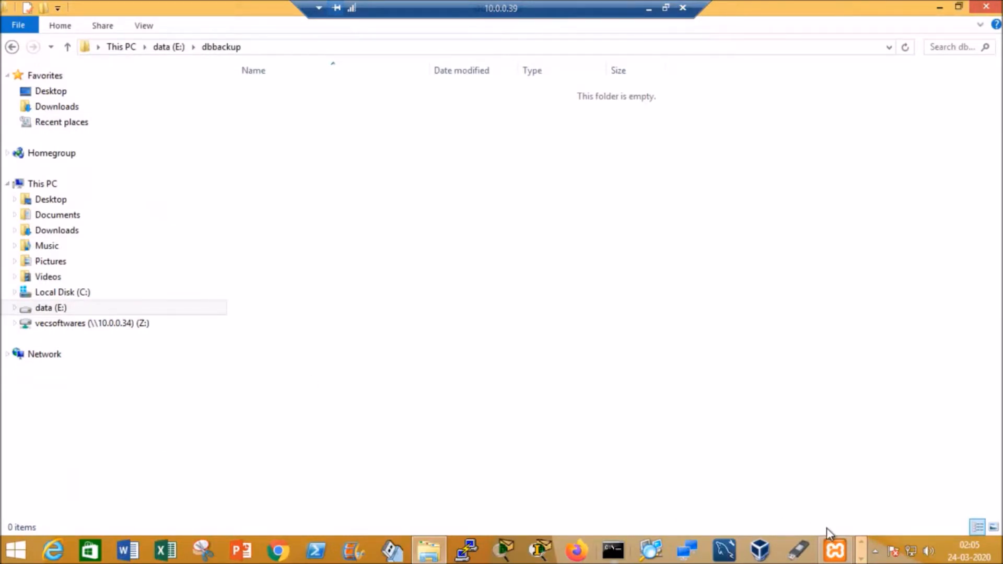
# Step: Bring the XAMPP for Windows shell window back to the front
pyautogui.click(861, 557)
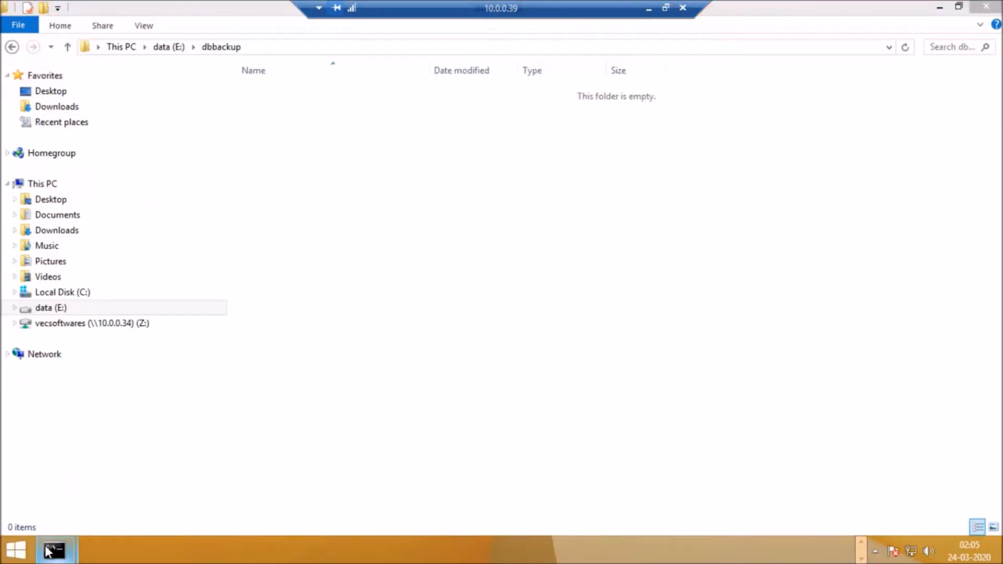
pyautogui.moveTo(54, 548)
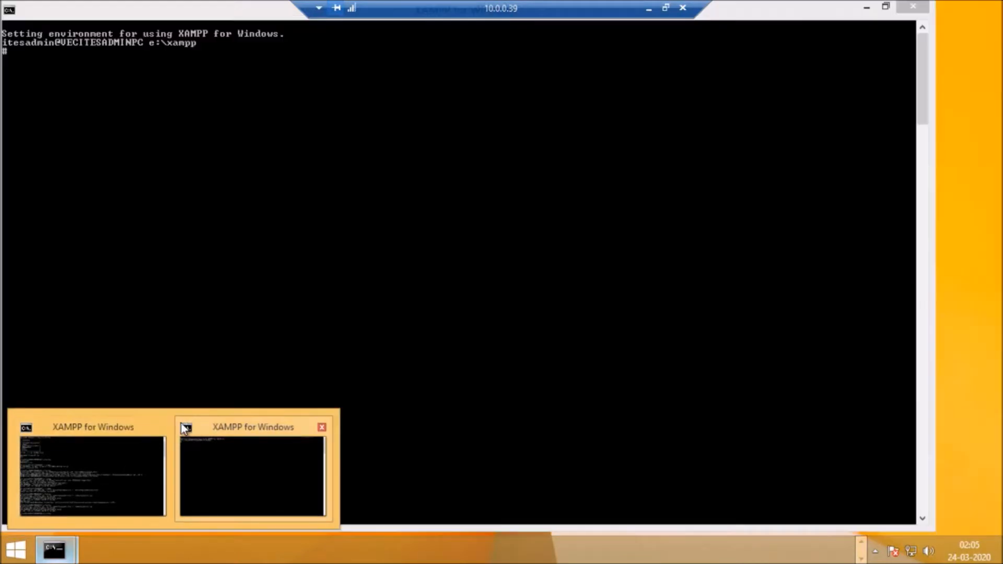
pyautogui.moveTo(170, 419)
pyautogui.click(162, 429)
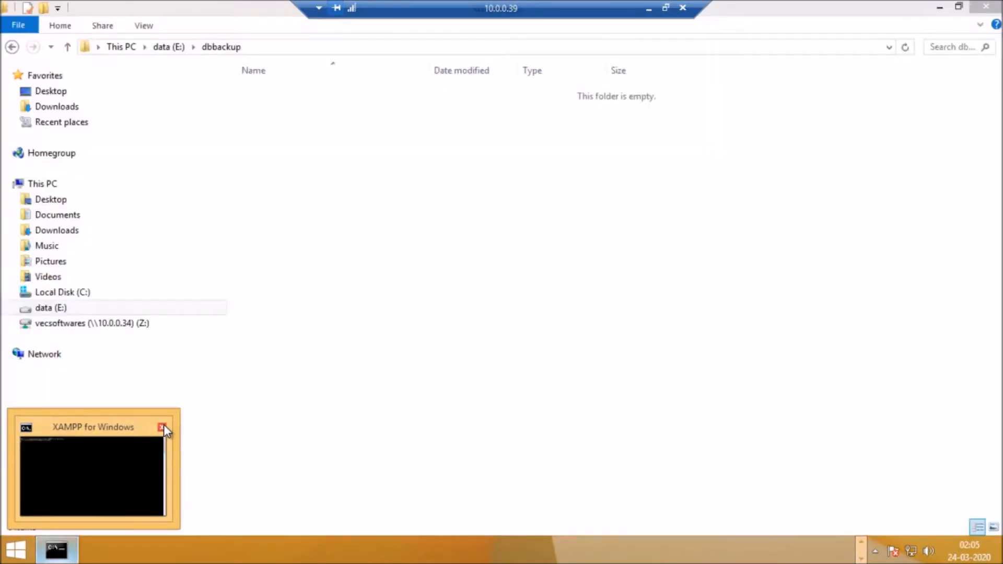
pyautogui.click(79, 481)
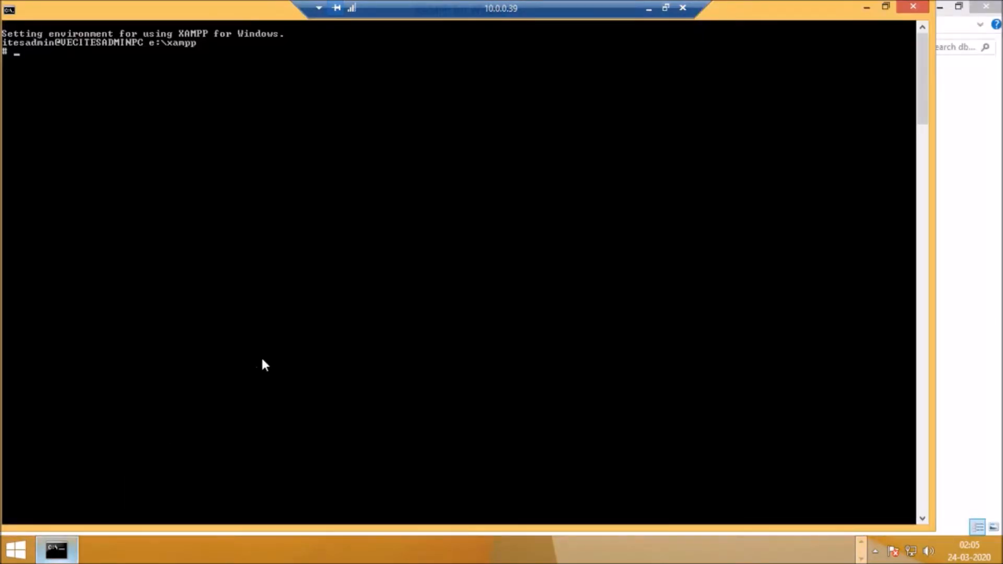
# Step: Enter the start of the dump command for the vecat database as root with a password prompt: mysqldump -u root -p vecat
pyautogui.write('mysqldump -u root -p')
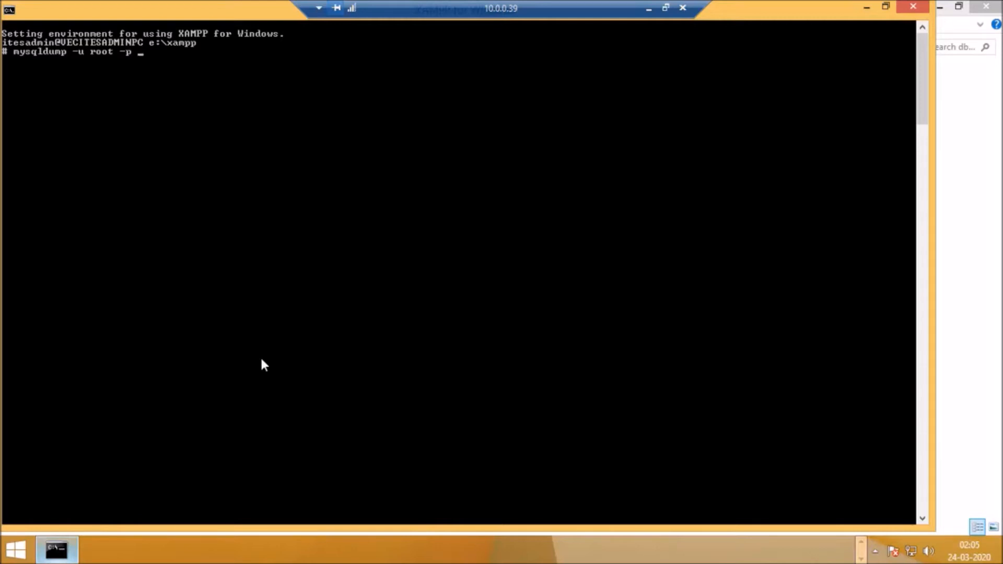
pyautogui.write(' vecat')
# Step: Redirect the dump output to the file e:\dbbackup\vecat.sql
pyautogui.write('> e:\\dbbackup')
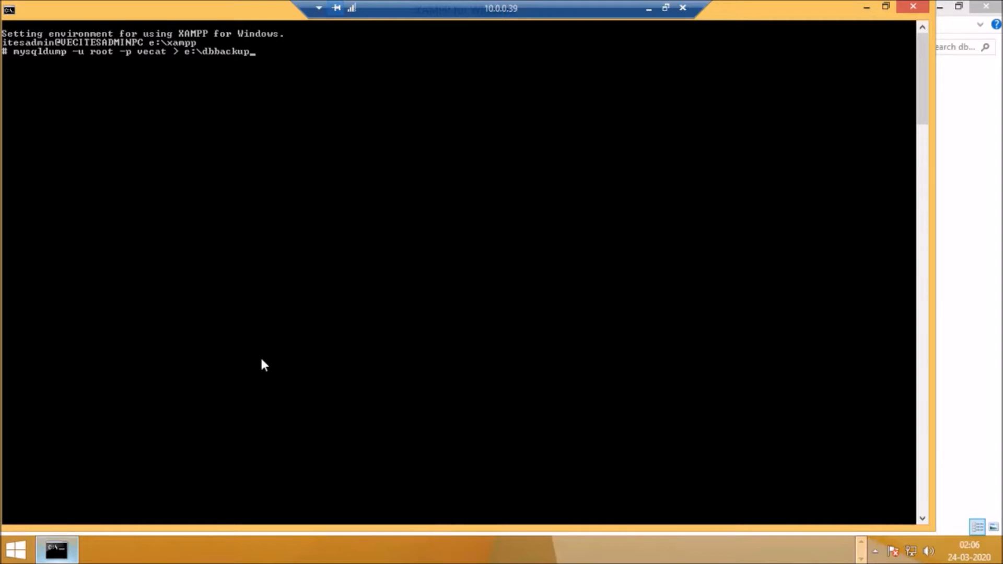
pyautogui.write('\\vecat.sql')
# Step: Run the mysqldump command and enter the MySQL root password
pyautogui.press('Return')
pyautogui.write('***')
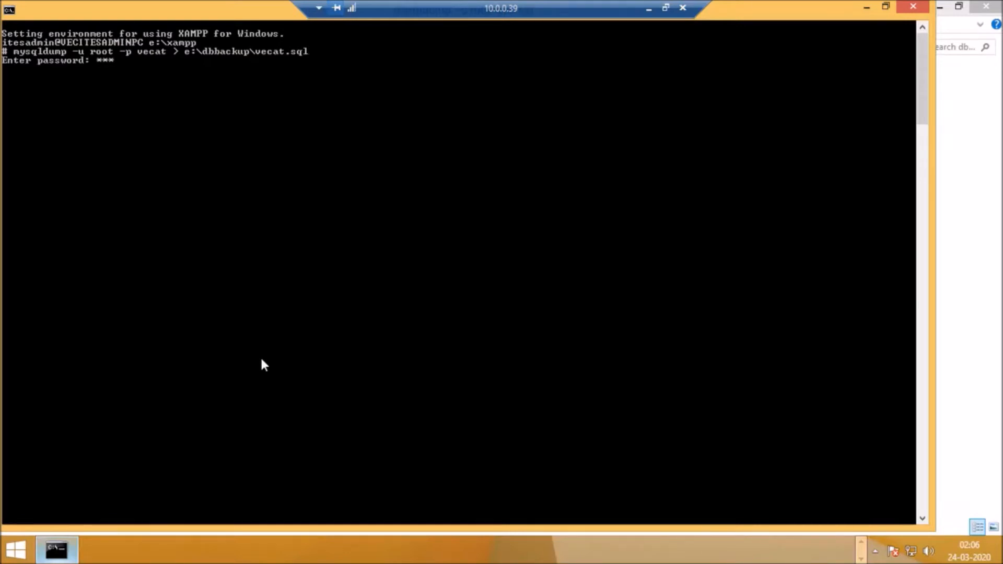
pyautogui.press('Return')
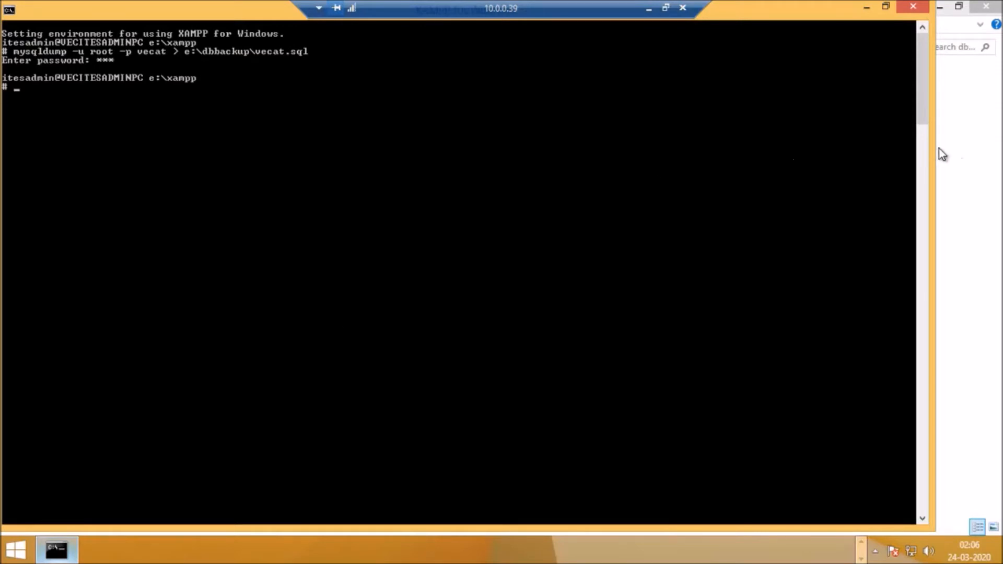
# Step: Check the dbbackup folder for the new dump file and compare it with the command in the shell
pyautogui.click(960, 108)
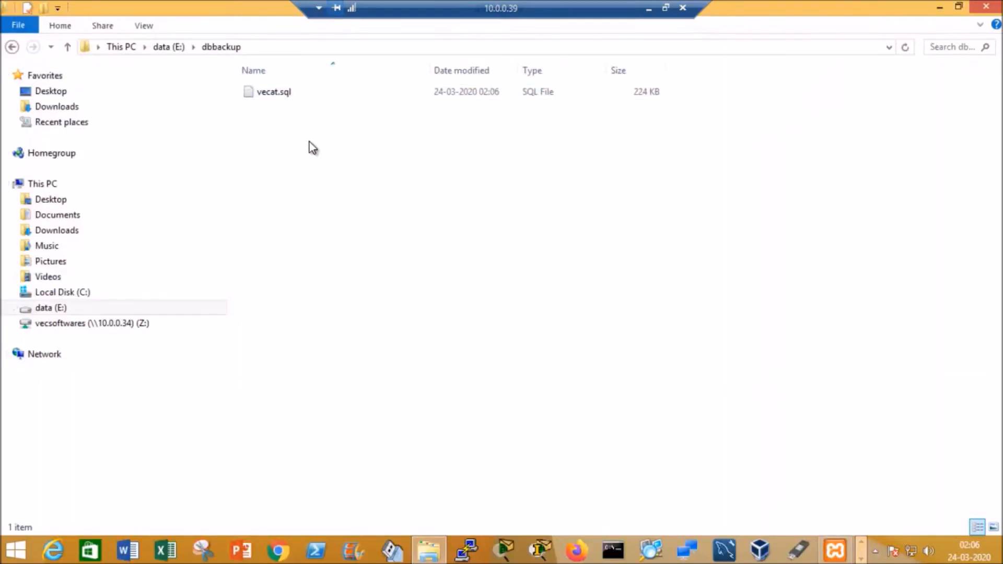
pyautogui.moveTo(850, 554)
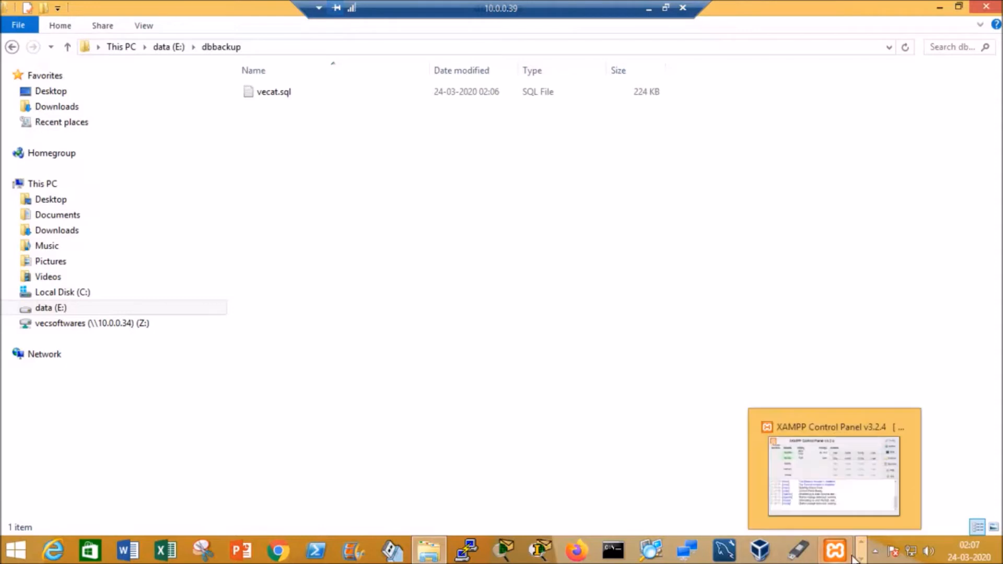
pyautogui.click(71, 553)
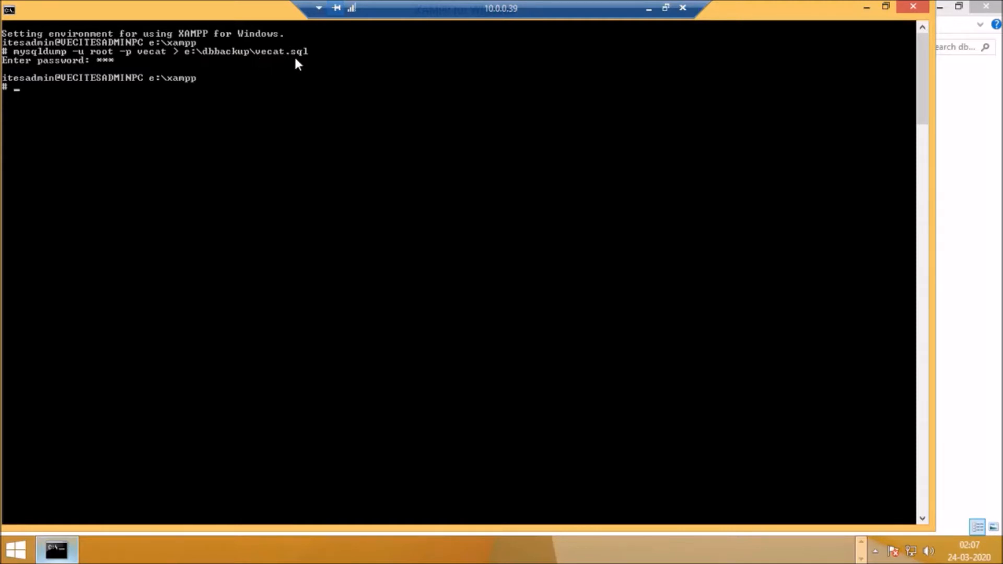
pyautogui.click(979, 88)
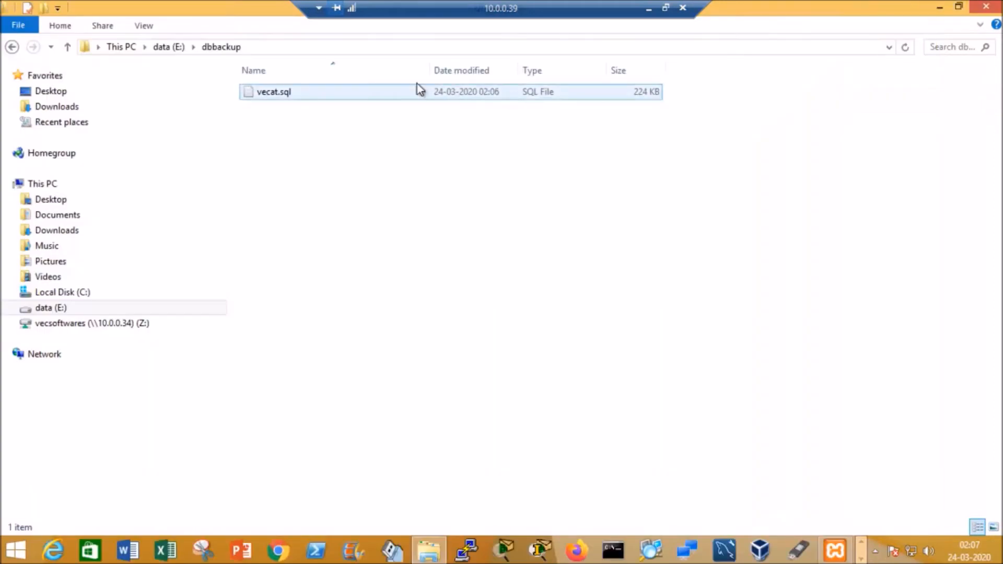
# Step: Open vecat.sql from the dbbackup folder in Notepad++, look through the dumped SQL, and minimize the editor
pyautogui.rightClick(286, 96)
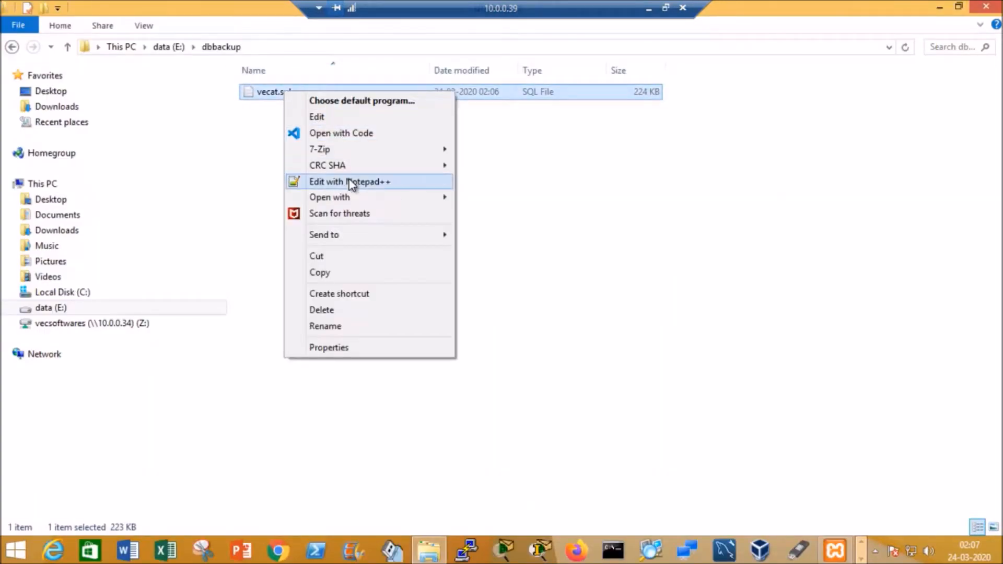
pyautogui.click(353, 183)
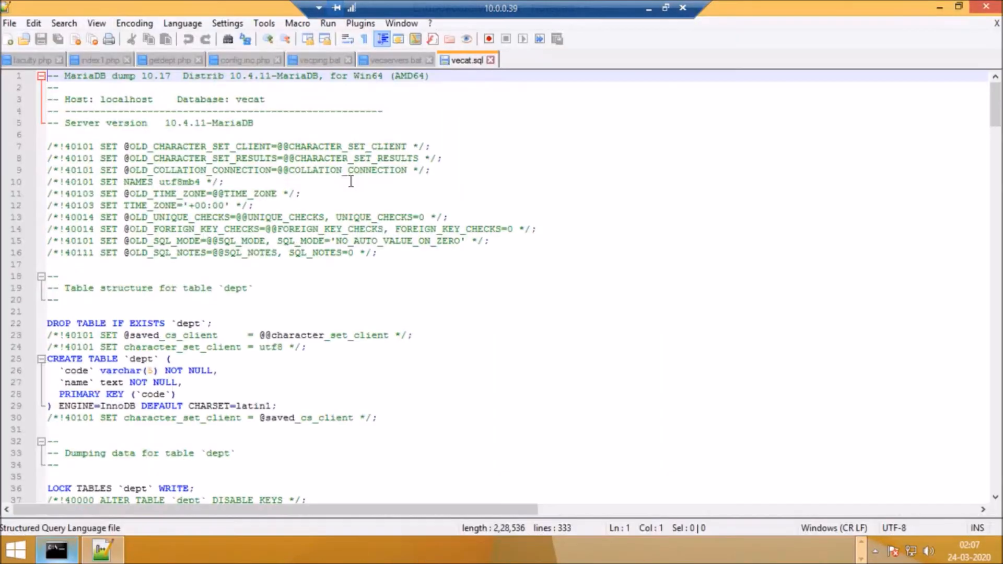
pyautogui.moveTo(996, 94); pyautogui.dragTo(951, 78)
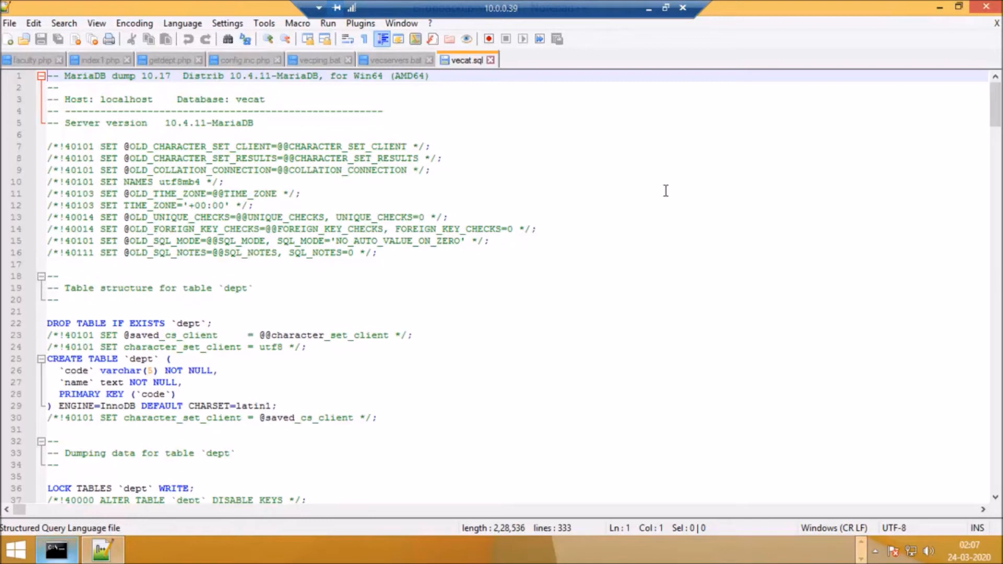
pyautogui.click(940, 8)
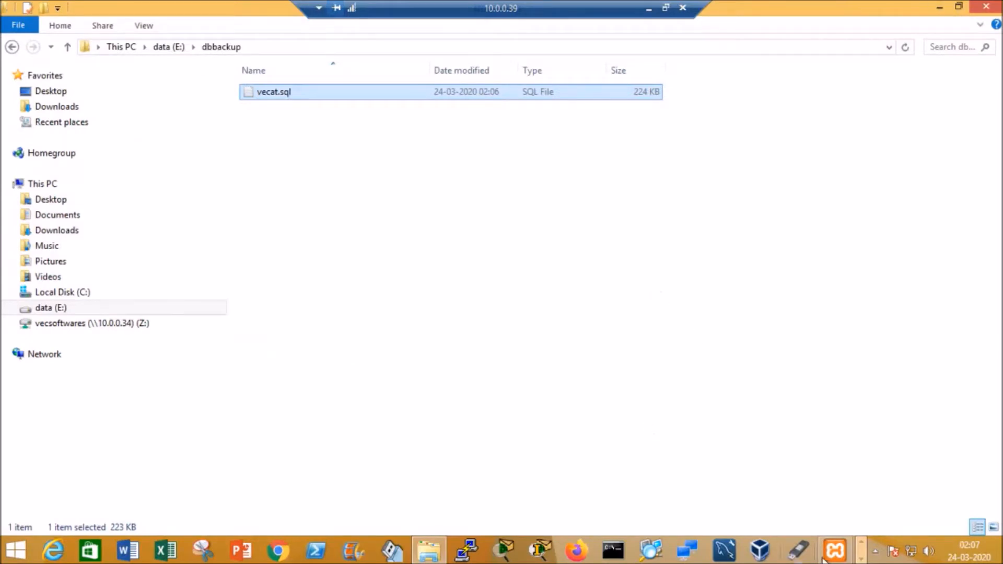
pyautogui.click(861, 557)
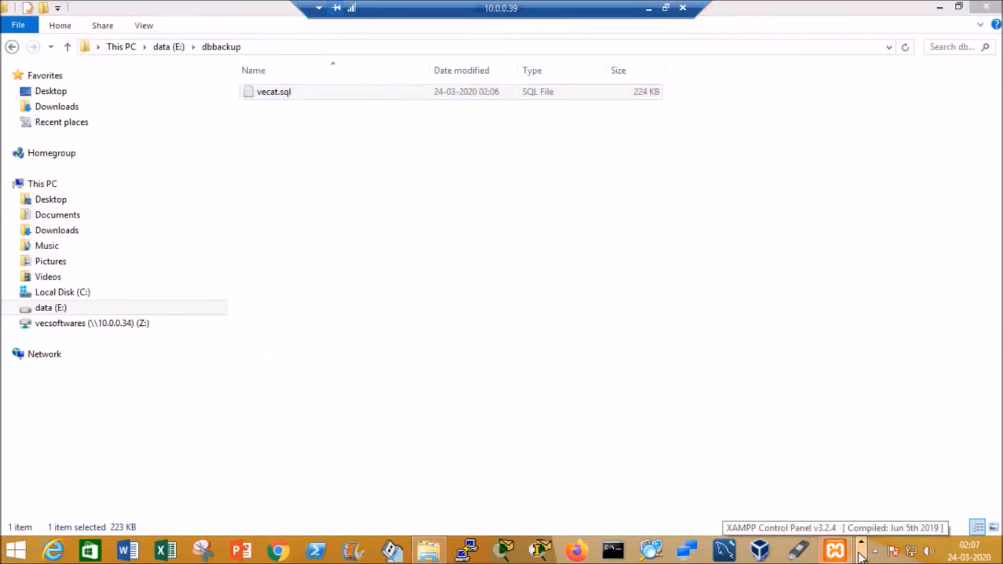
pyautogui.click(861, 558)
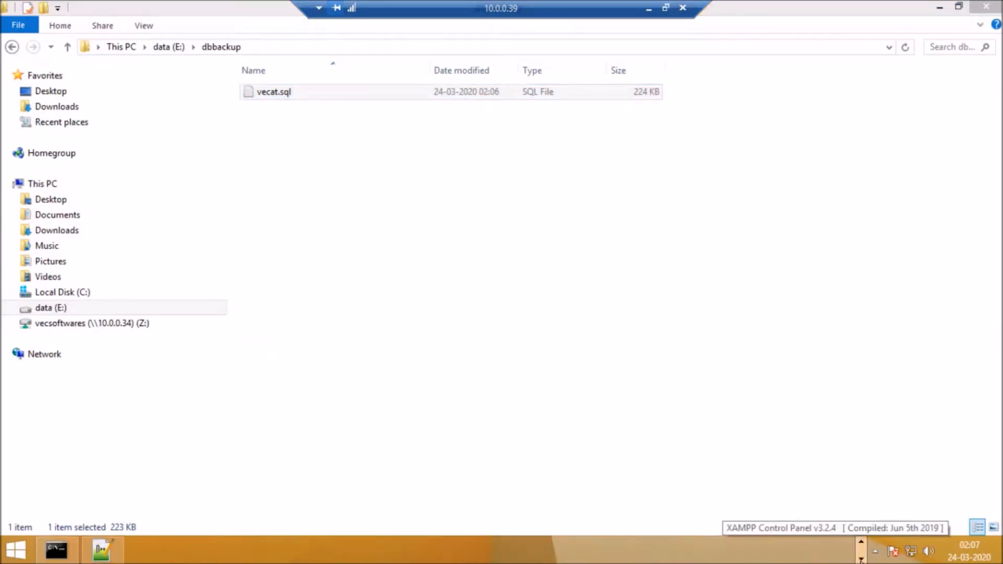
pyautogui.click(57, 550)
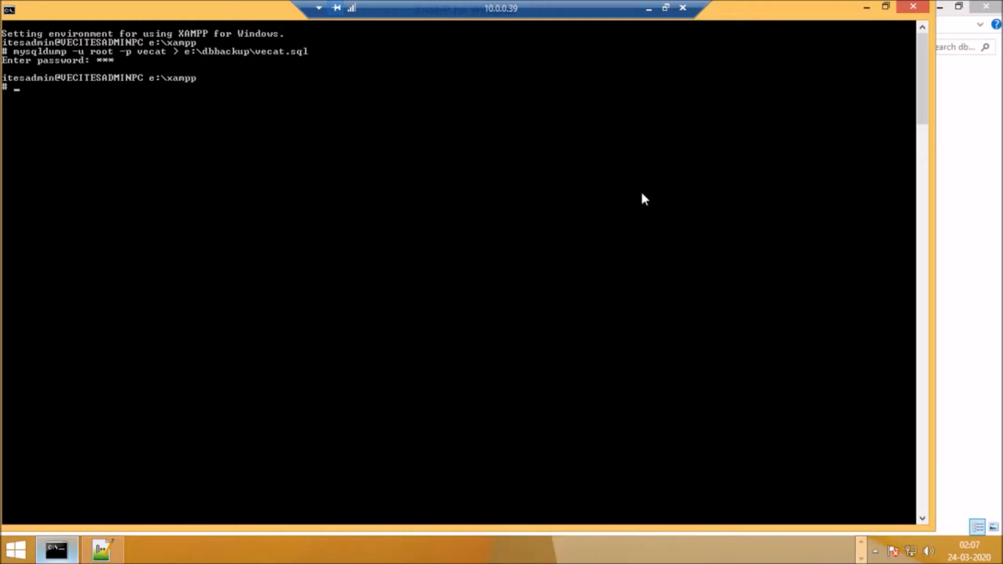
pyautogui.click(977, 209)
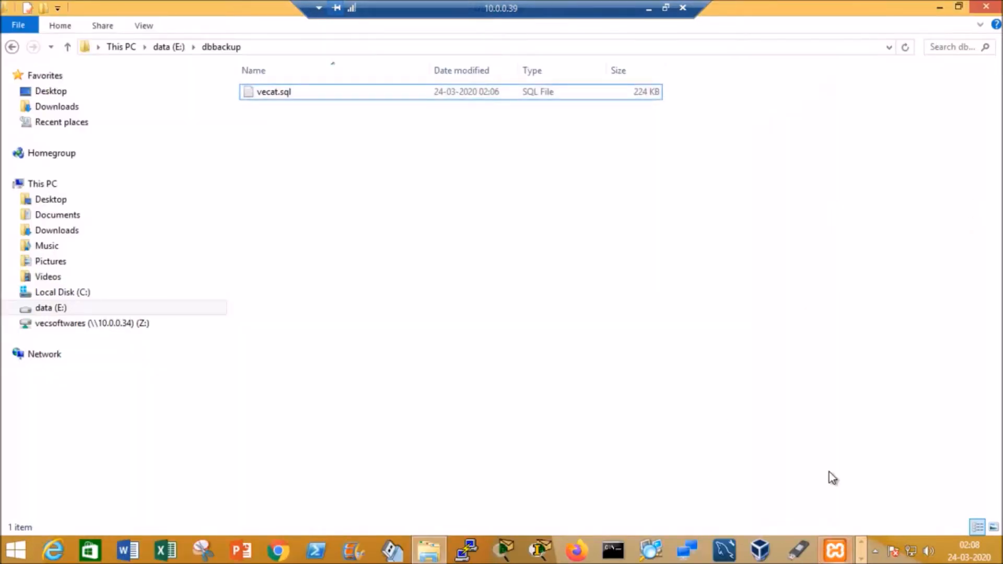
# Step: Minimize the remote session and copy the openssl dump encryption command in row 8 of the BACKUP & Restore sheet in Excel
pyautogui.click(648, 7)
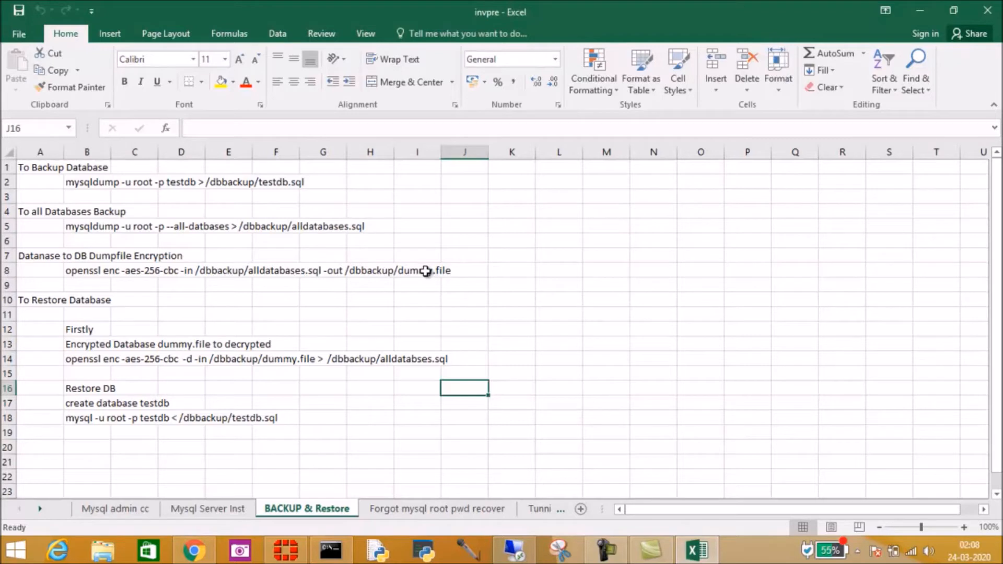
pyautogui.moveTo(87, 267); pyautogui.dragTo(444, 272)
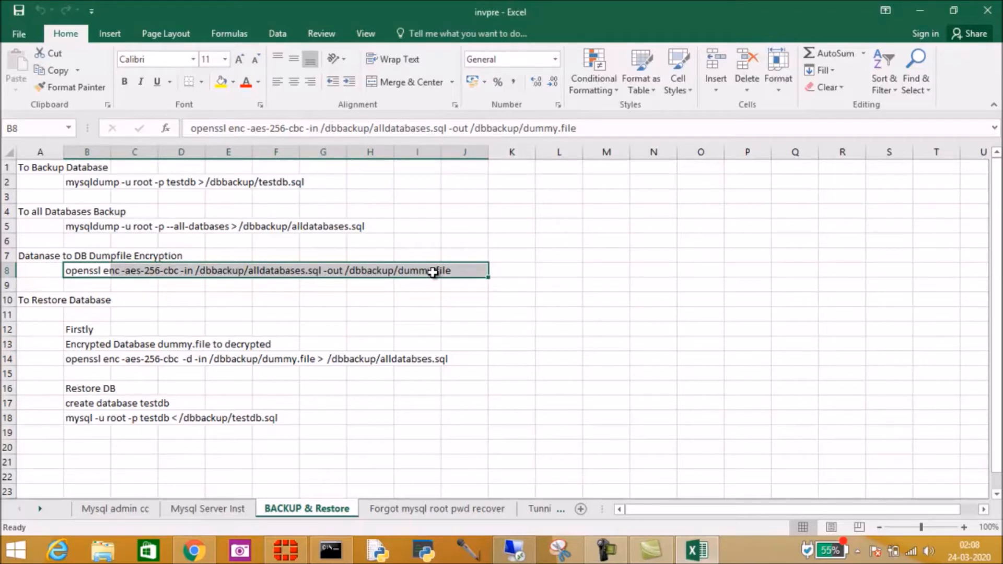
pyautogui.hotkey('ctrl', 'c')
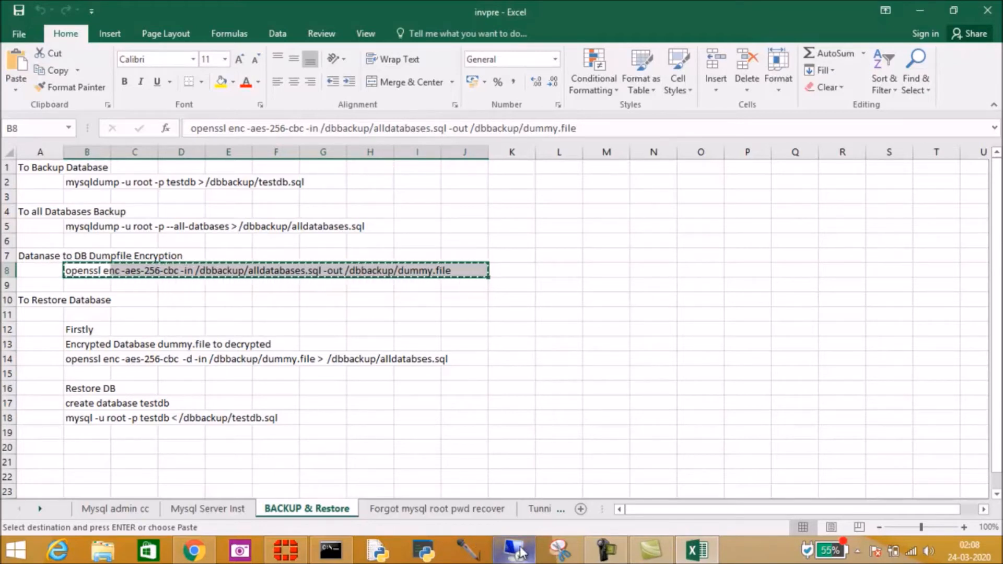
# Step: Return to the XAMPP shell in the 10.0.0.39 remote session and try to run the copied openssl encryption command
pyautogui.moveTo(520, 554)
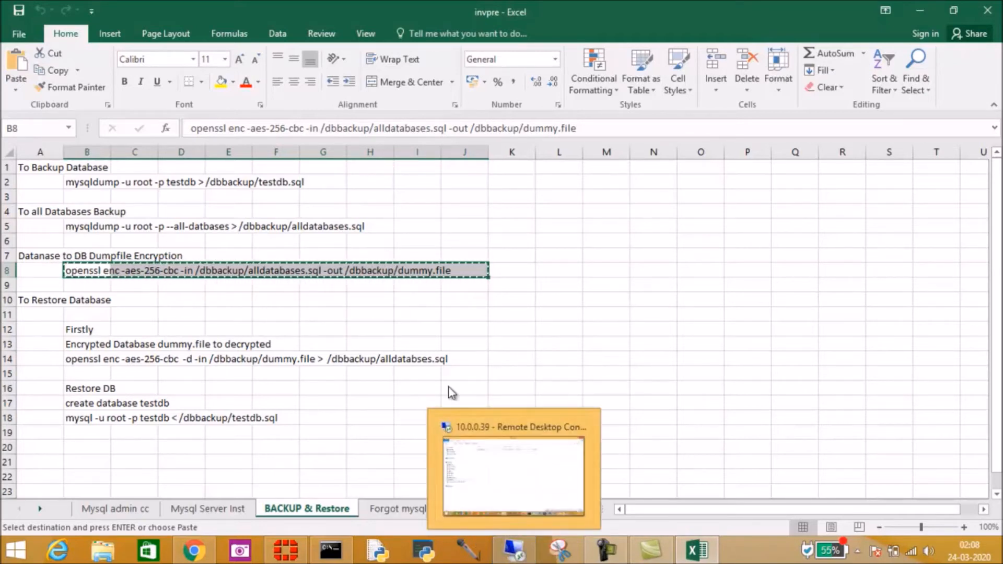
pyautogui.click(520, 555)
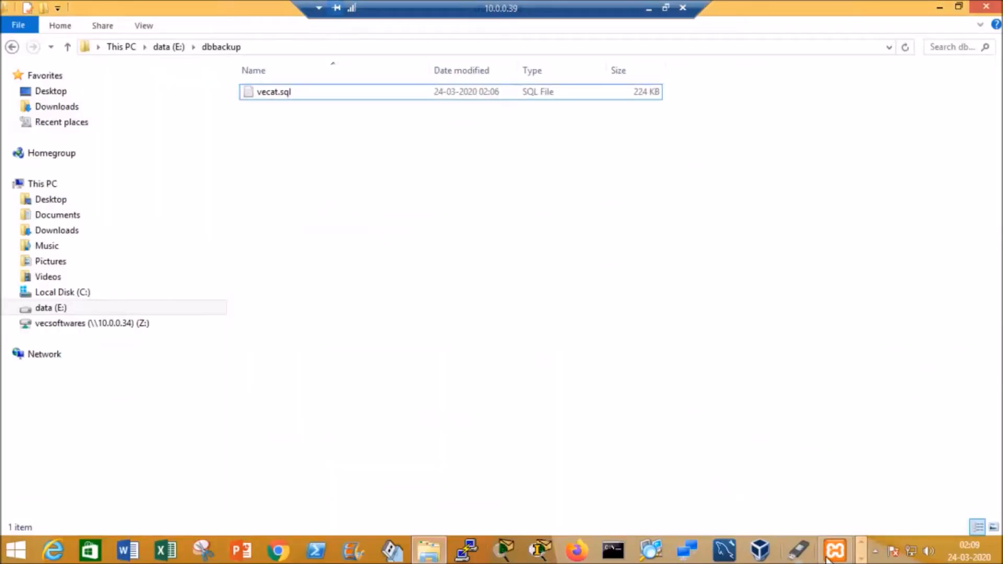
pyautogui.click(861, 557)
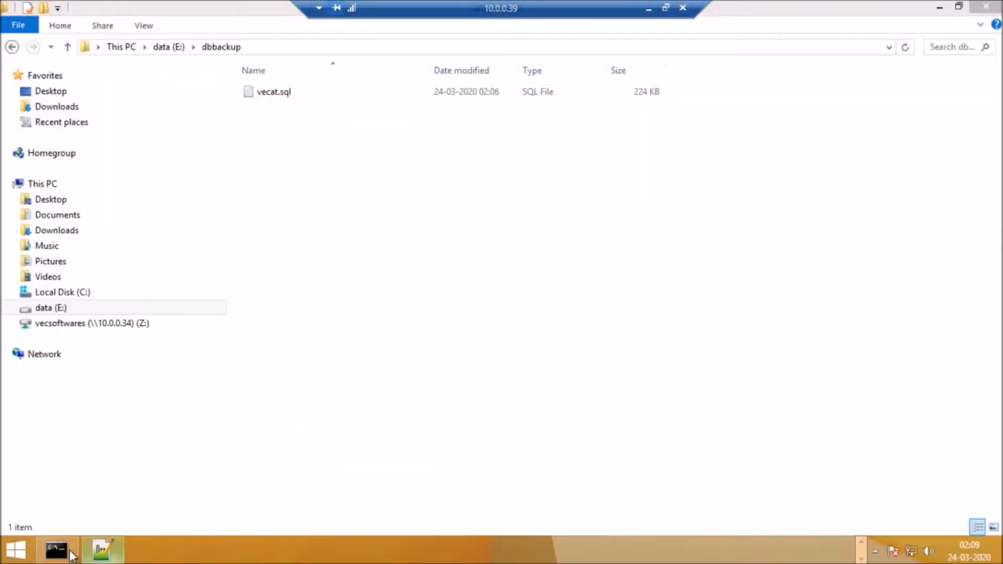
pyautogui.click(71, 555)
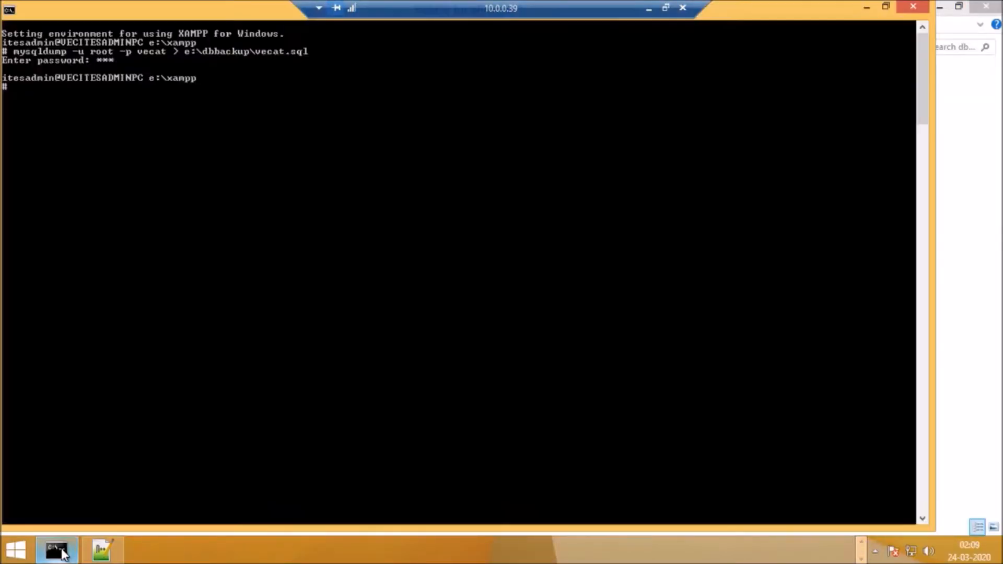
pyautogui.rightClick(18, 91)
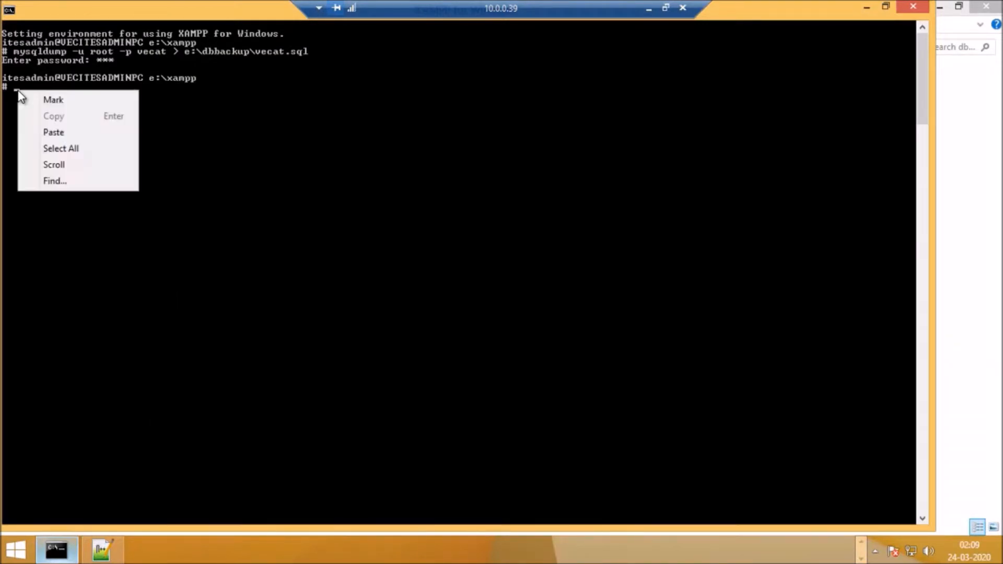
pyautogui.click(58, 132)
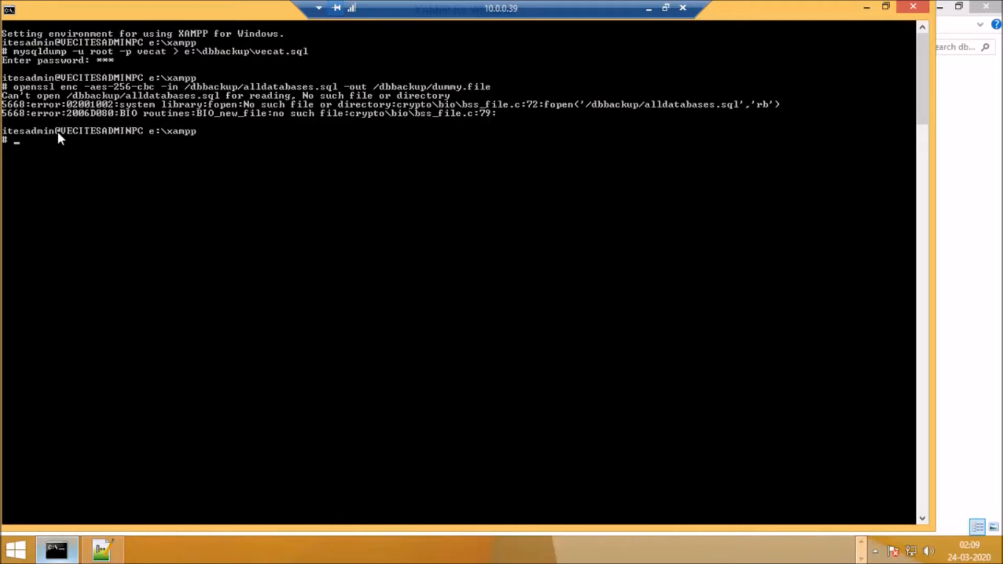
# Step: Recall the openssl command and change its input file to /dbbackup/vecat.sql
pyautogui.press('Up')
pyautogui.press('Left')
pyautogui.press('Left')
pyautogui.press('Left')
pyautogui.press('Left')
pyautogui.press('Left')
pyautogui.press('Left')
pyautogui.press('Left')
pyautogui.press('Left')
pyautogui.press('Left')
pyautogui.press('Left')
pyautogui.press('Left')
pyautogui.press('Left')
pyautogui.press('Left')
pyautogui.press('Left')
pyautogui.press('Left')
pyautogui.press('Left')
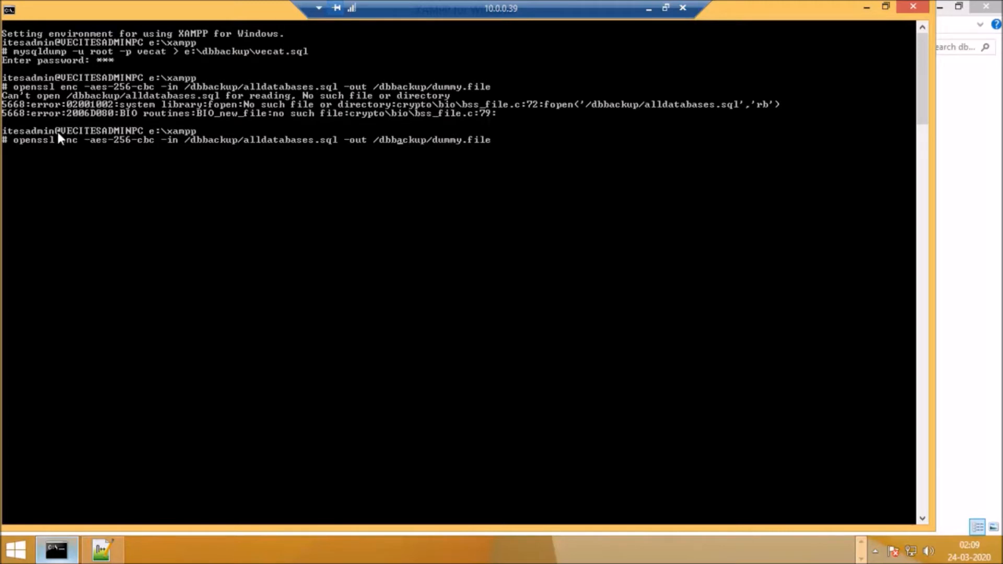
pyautogui.press('Left')
pyautogui.press('Left')
pyautogui.press('Left')
pyautogui.press('Left')
pyautogui.press('Left')
pyautogui.press('Left')
pyautogui.press('Left')
pyautogui.press('Left')
pyautogui.press('Left')
pyautogui.press('Left')
pyautogui.press('Delete')
pyautogui.press('Delete')
pyautogui.press('Delete')
pyautogui.press('Delete')
pyautogui.press('Delete')
pyautogui.press('Delete')
pyautogui.press('Delete')
pyautogui.press('Delete')
pyautogui.press('Delete')
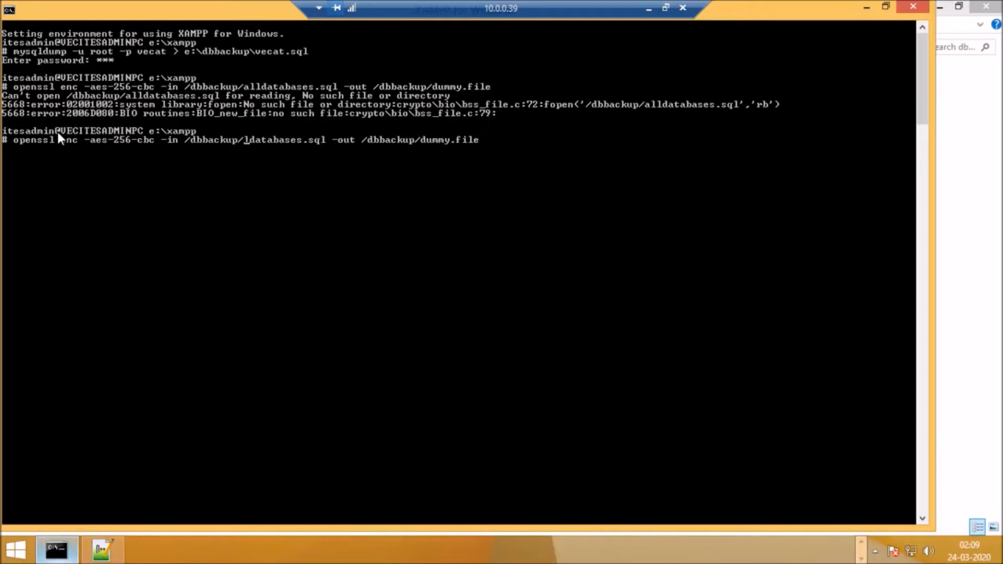
pyautogui.press('Delete')
pyautogui.press('Delete')
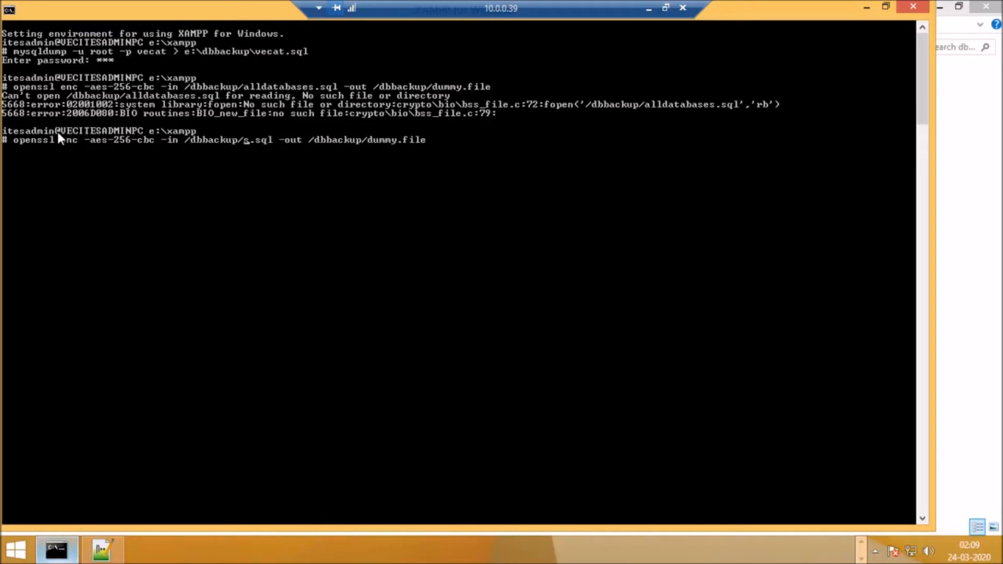
pyautogui.press('Delete')
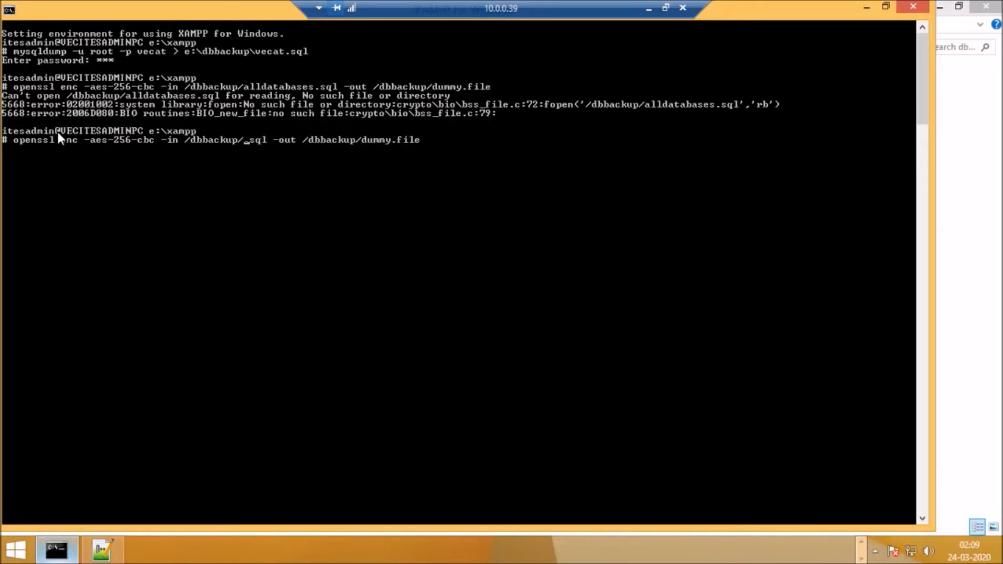
pyautogui.write('vec')
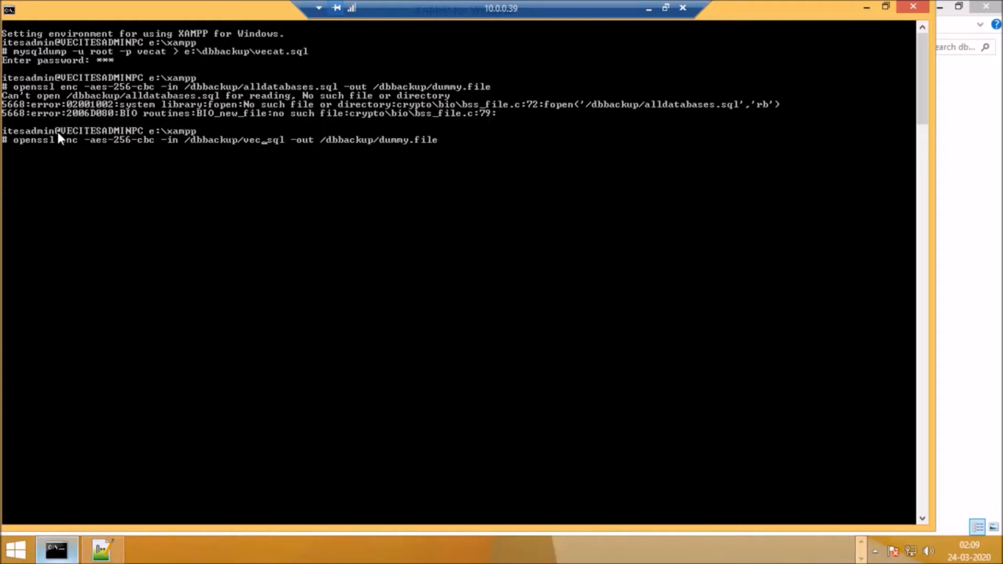
pyautogui.write('a')
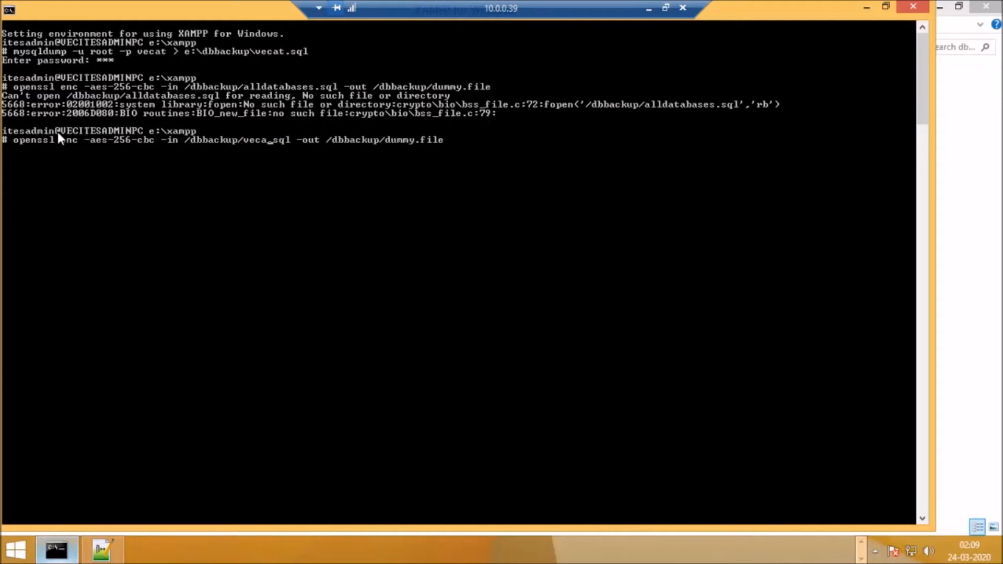
pyautogui.write('t')
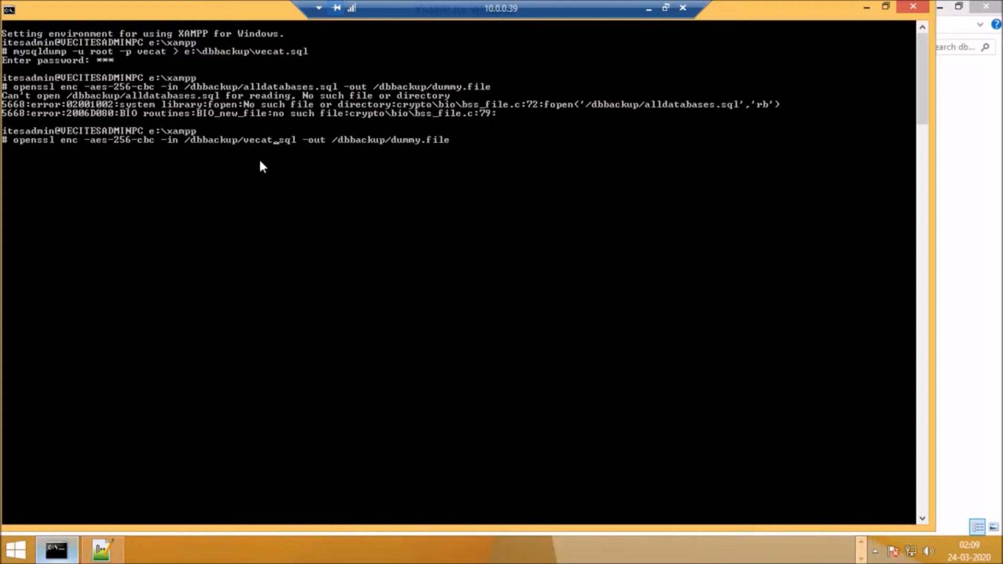
# Step: Run the AES-256-CBC encryption into /dbbackup/dummy.file, entering and verifying the encryption password
pyautogui.press('End')
pyautogui.press('Return')
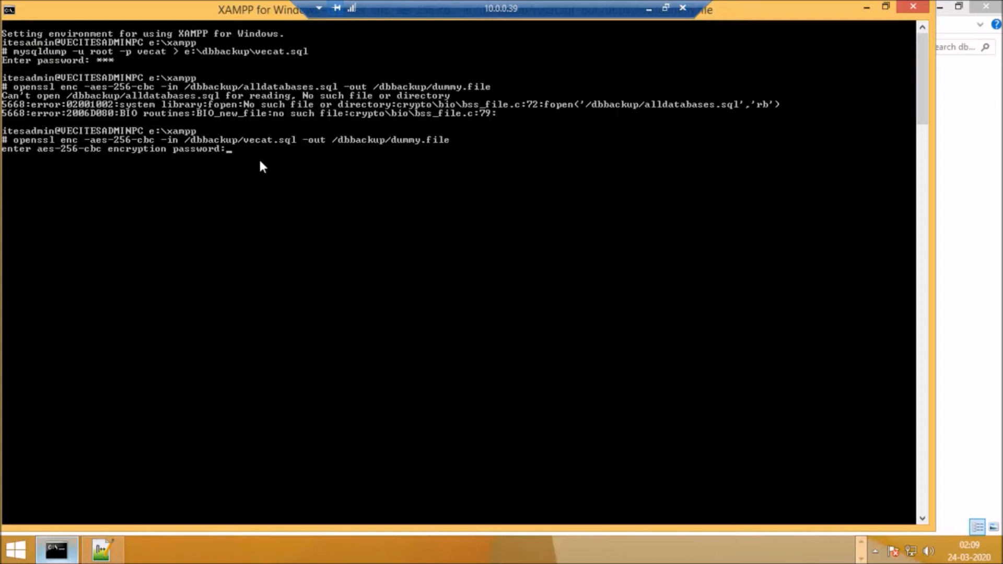
pyautogui.press('Return')
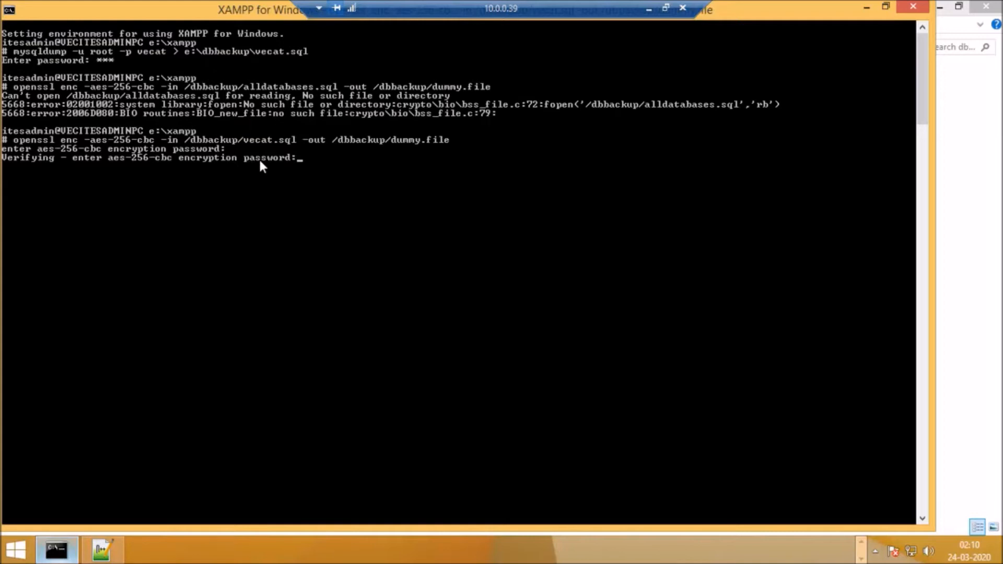
pyautogui.press('Return')
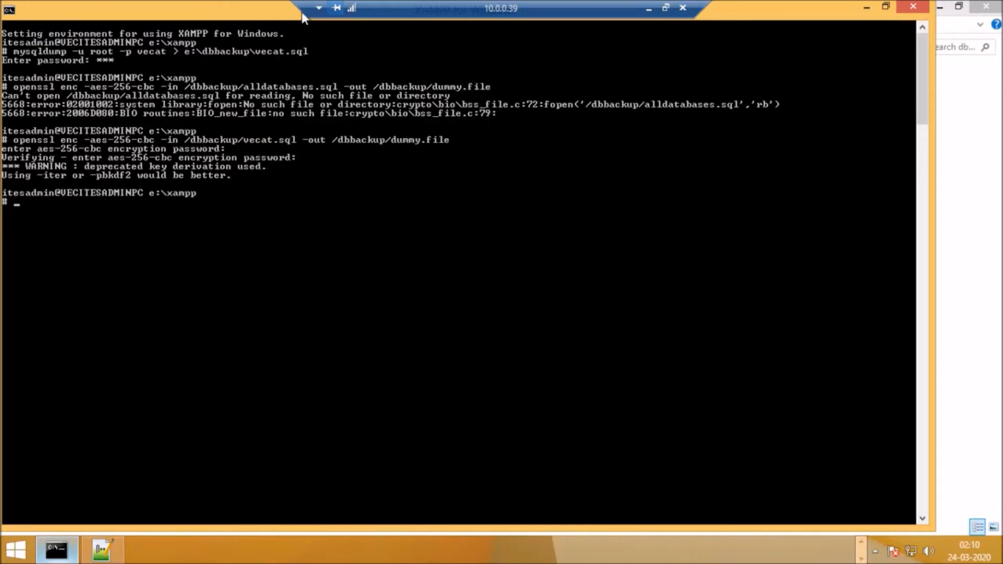
# Step: Open vecat.sql from the dbbackup folder in Notepad++ to examine the unencrypted dump, and close it again
pyautogui.click(956, 204)
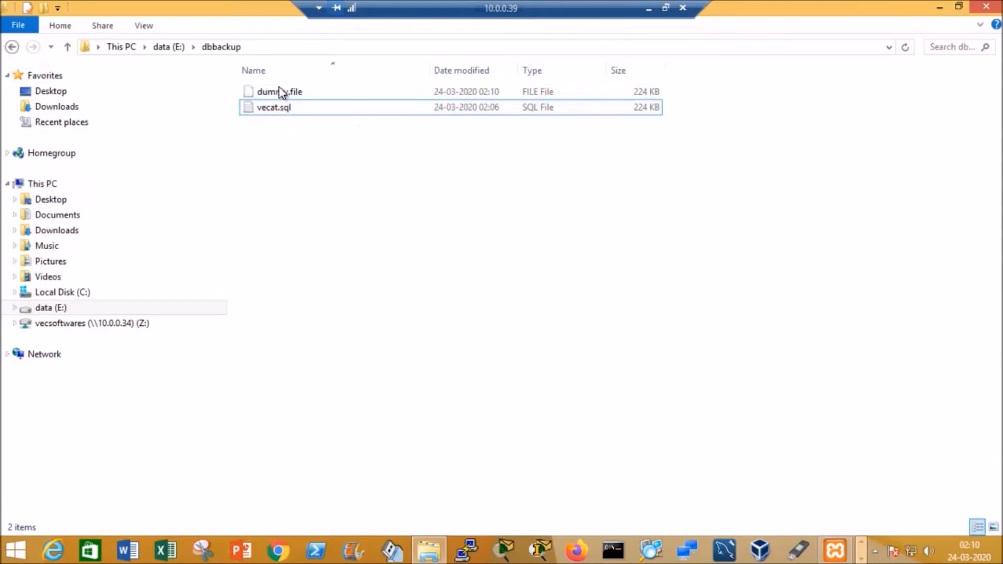
pyautogui.click(287, 106)
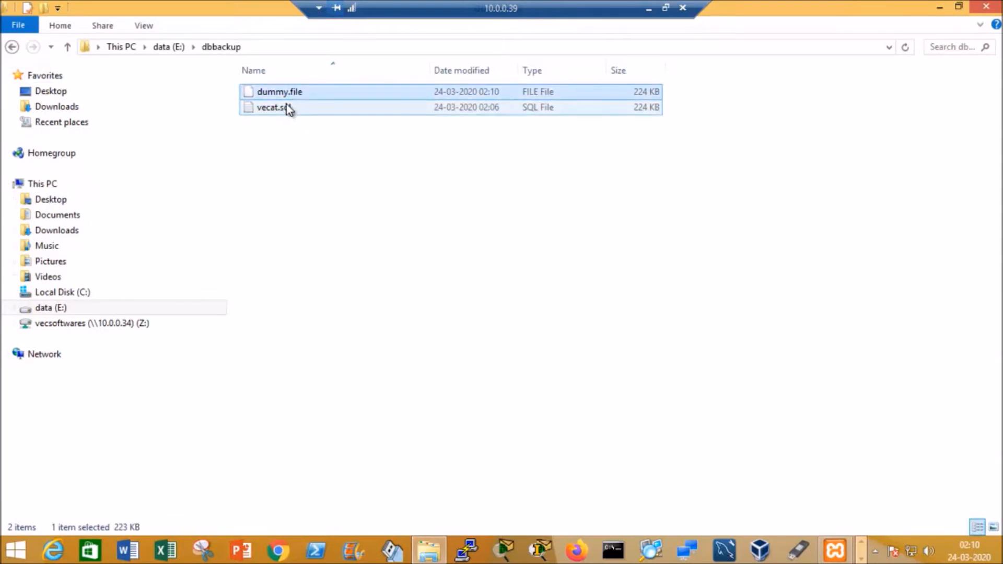
pyautogui.click(295, 94)
pyautogui.click(290, 106)
pyautogui.rightClick(308, 106)
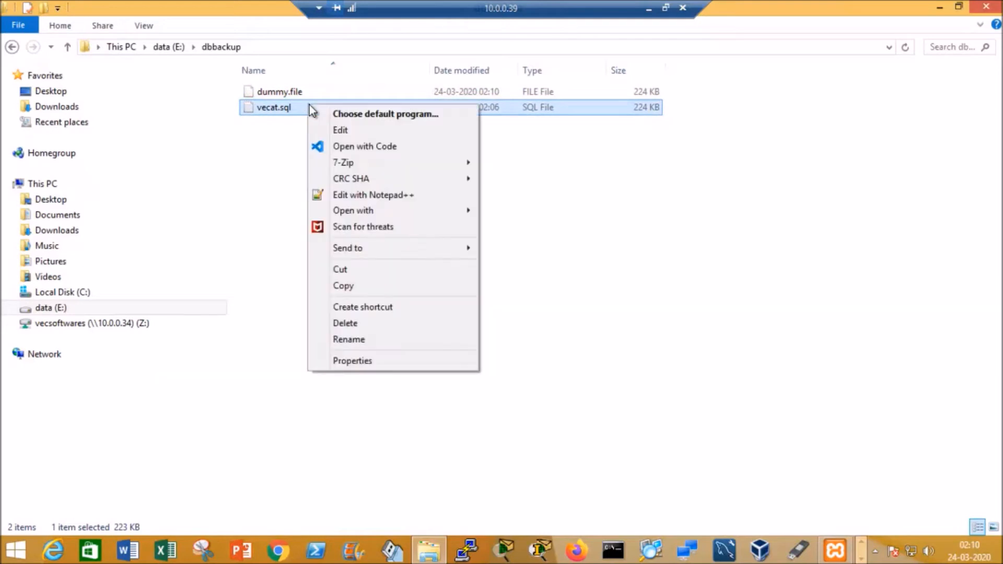
pyautogui.click(369, 196)
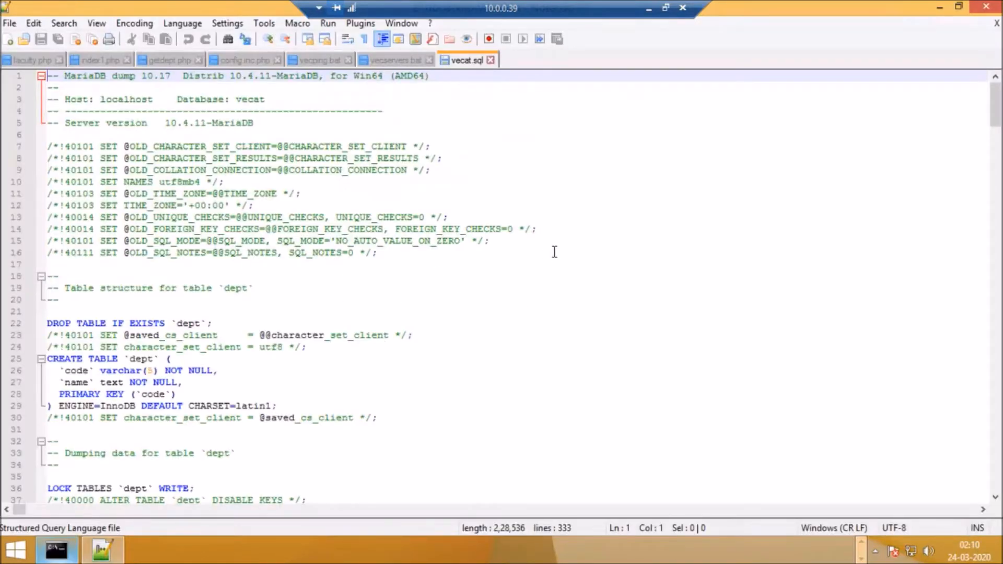
pyautogui.click(995, 26)
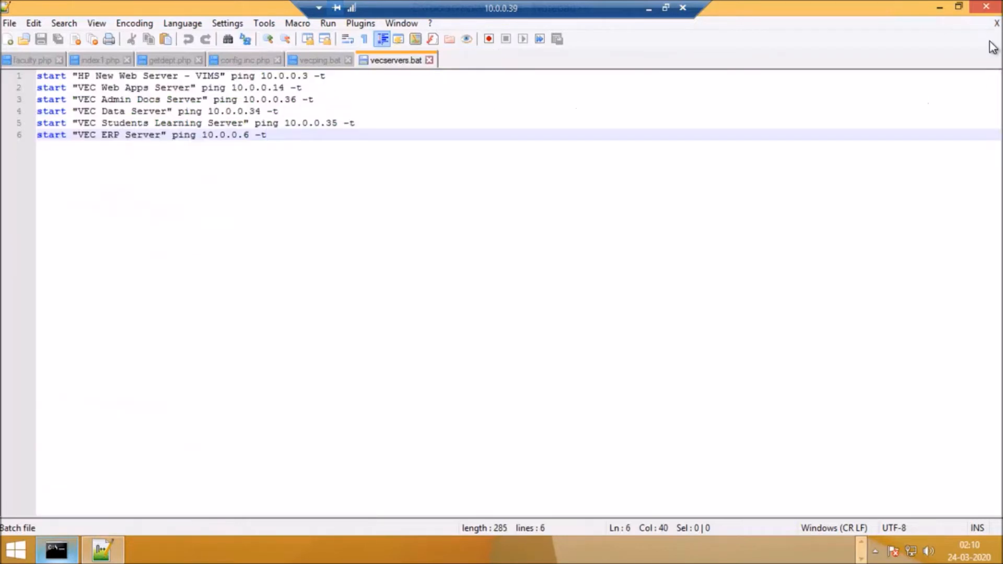
pyautogui.click(987, 8)
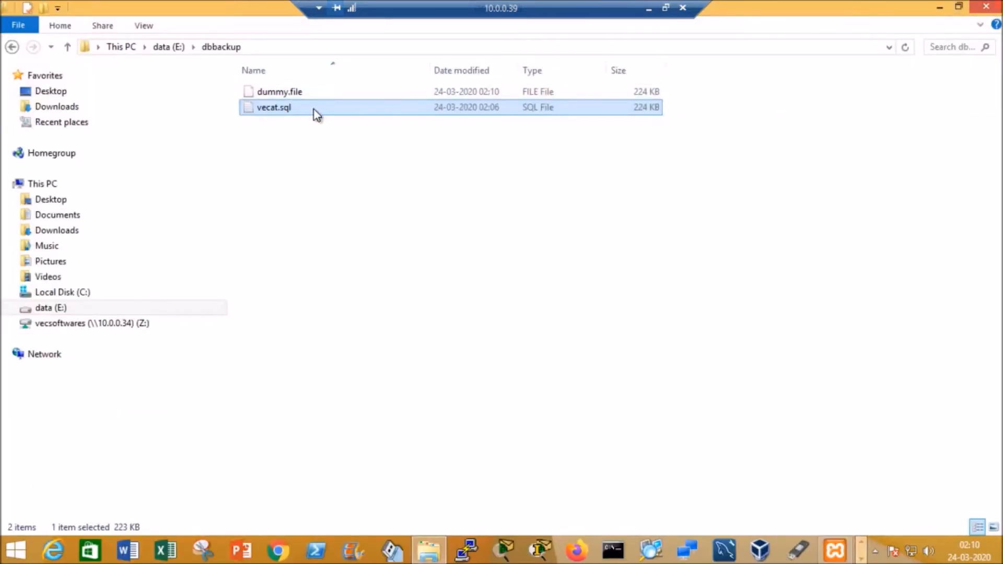
# Step: Open dummy.file from the dbbackup folder in Notepad++ to examine its encrypted contents, and minimize the editor
pyautogui.click(291, 98)
pyautogui.rightClick(291, 97)
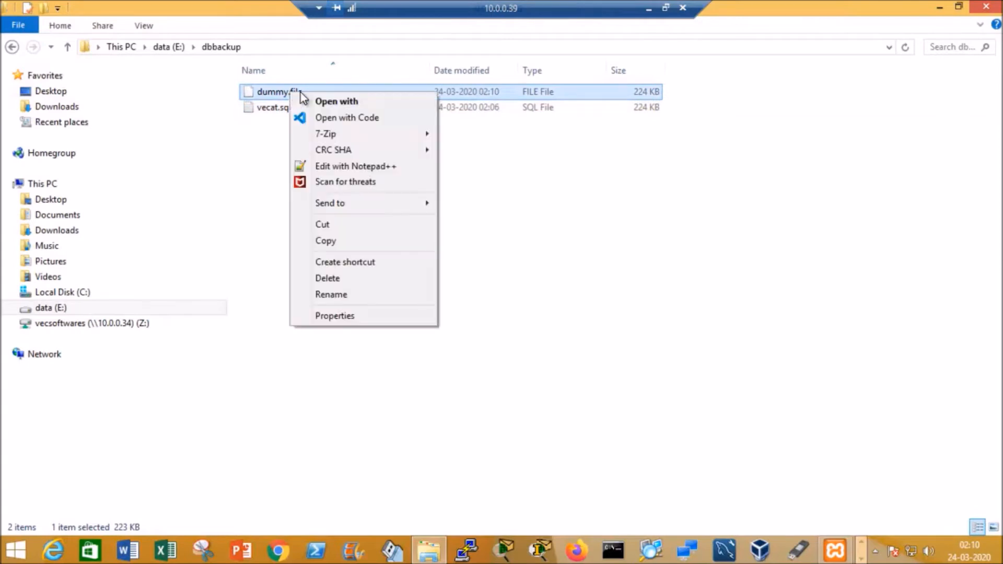
pyautogui.click(343, 167)
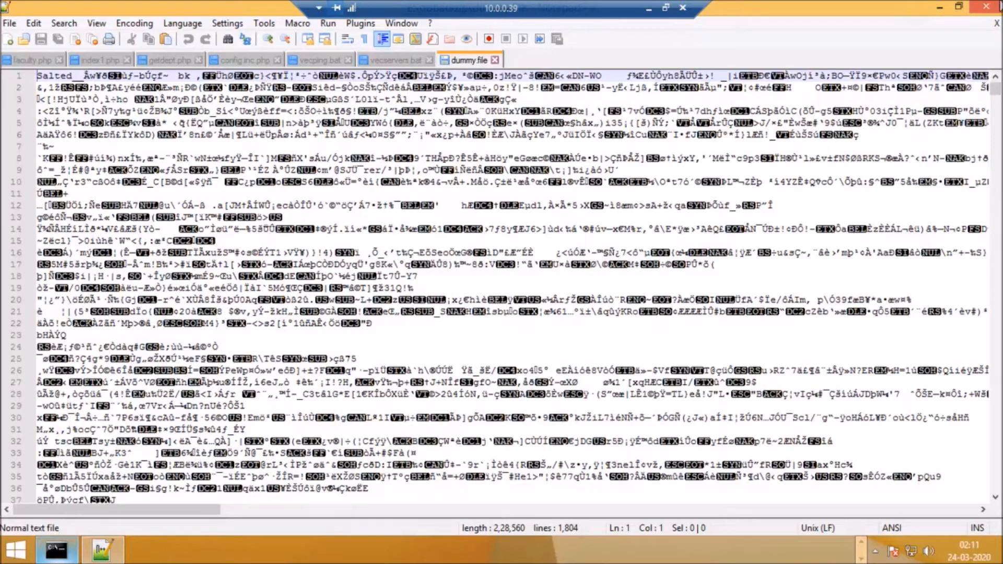
pyautogui.moveTo(993, 29)
pyautogui.click(939, 7)
# Step: Delete vecat.sql from the dbbackup folder and select dummy.file
pyautogui.click(287, 109)
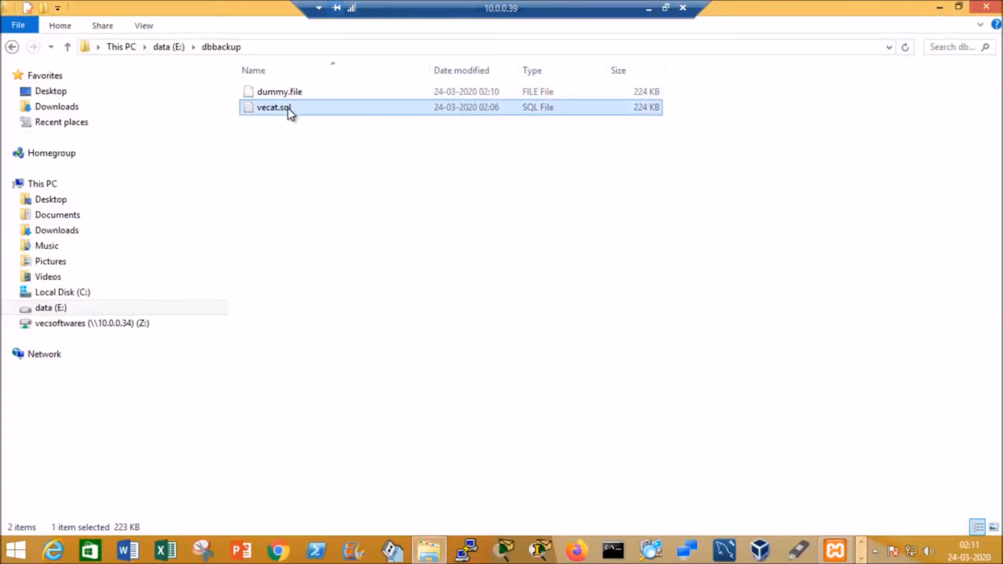
pyautogui.press('Delete')
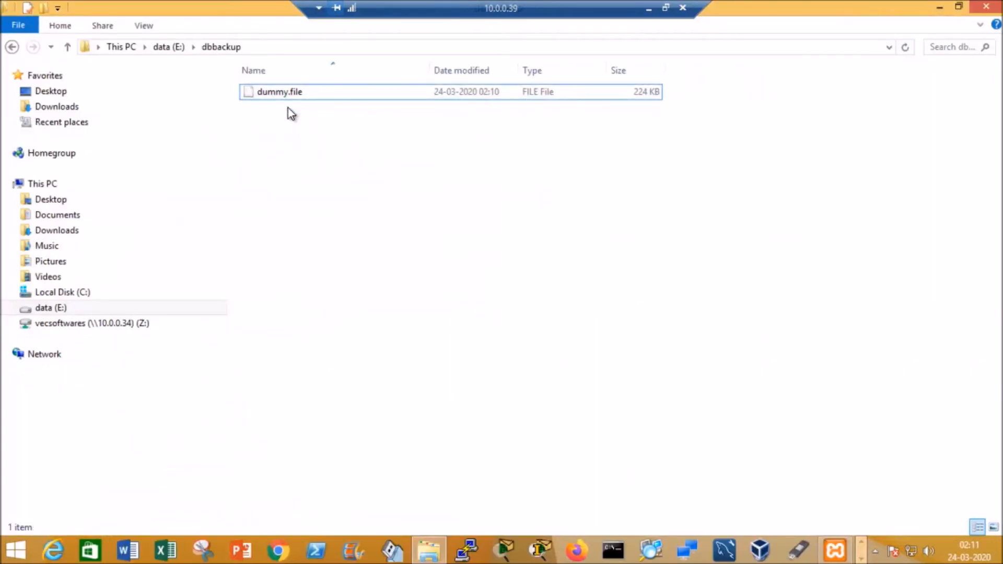
pyautogui.click(290, 97)
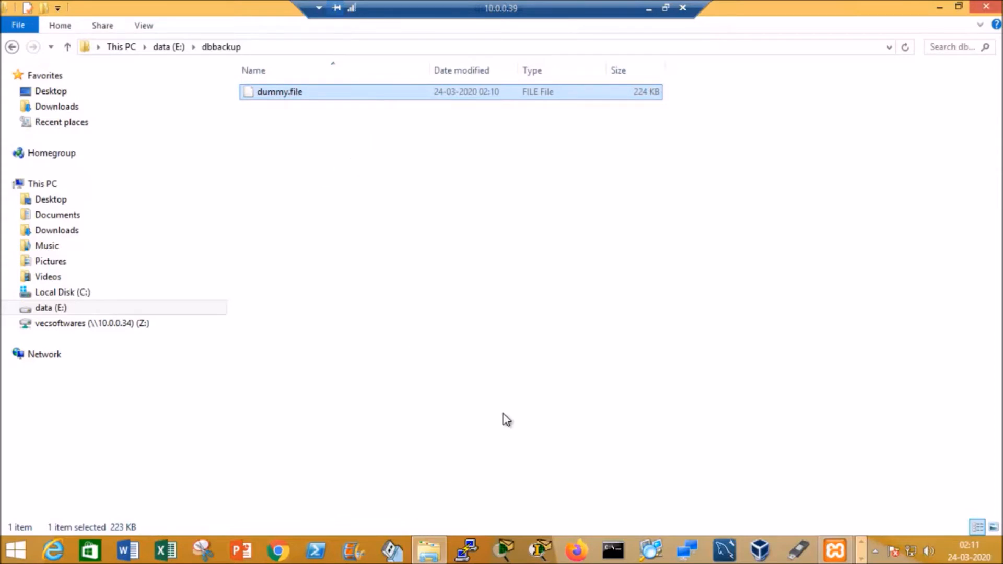
# Step: Minimize the remote session and copy the openssl decryption command in row 14 of the BACKUP & Restore sheet in Excel
pyautogui.click(648, 7)
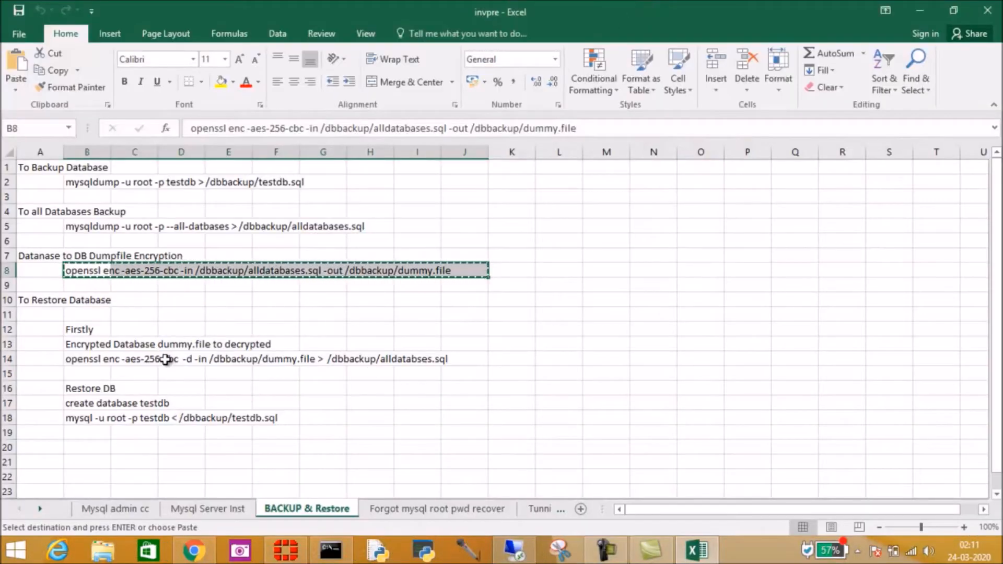
pyautogui.click(165, 360)
pyautogui.moveTo(76, 358); pyautogui.dragTo(442, 358)
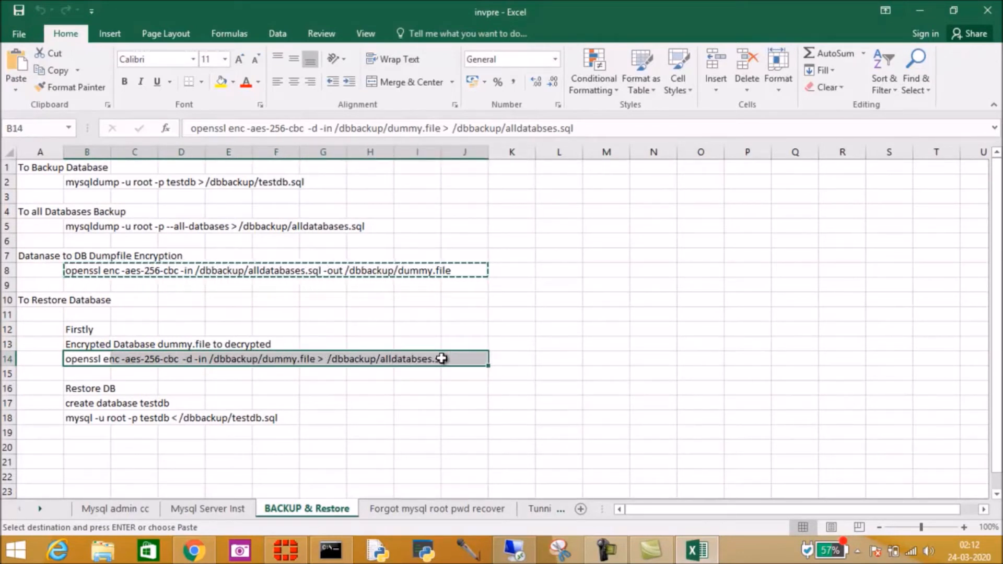
pyautogui.hotkey('ctrl', 'c')
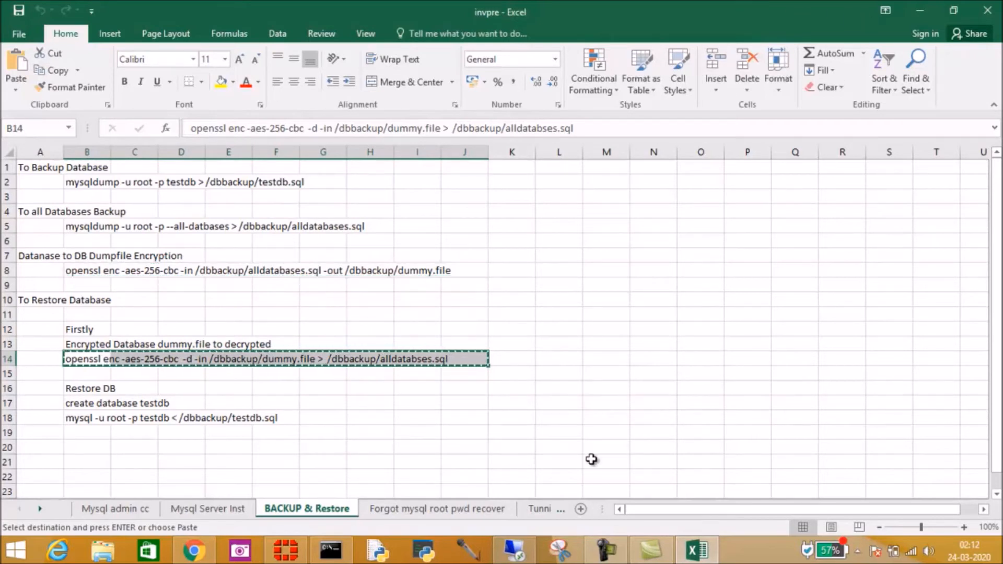
# Step: Return to the XAMPP shell in the 10.0.0.39 remote session and try the copied openssl command to decrypt dummy.file into /dbbackup/alldatabses.sql
pyautogui.click(515, 550)
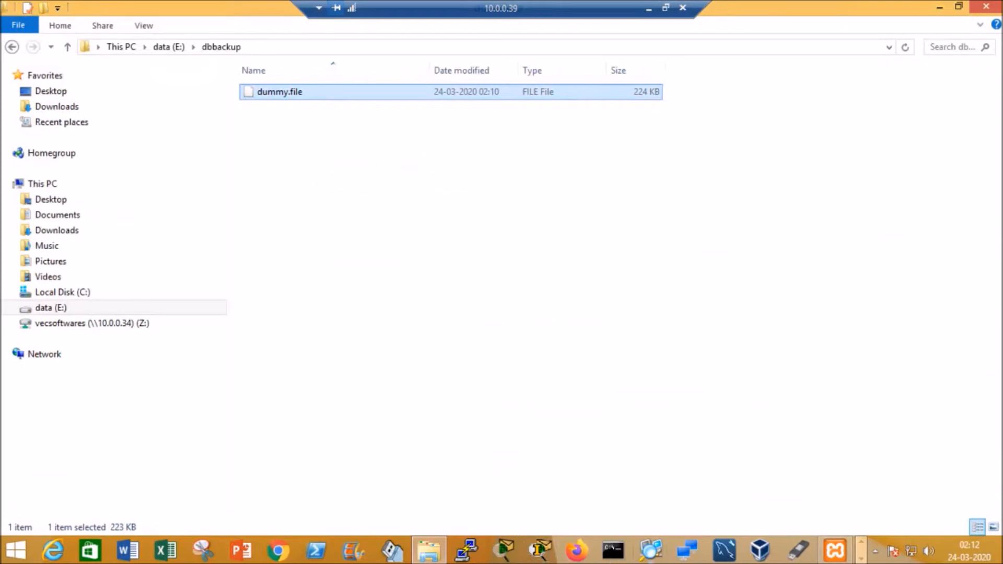
pyautogui.click(861, 559)
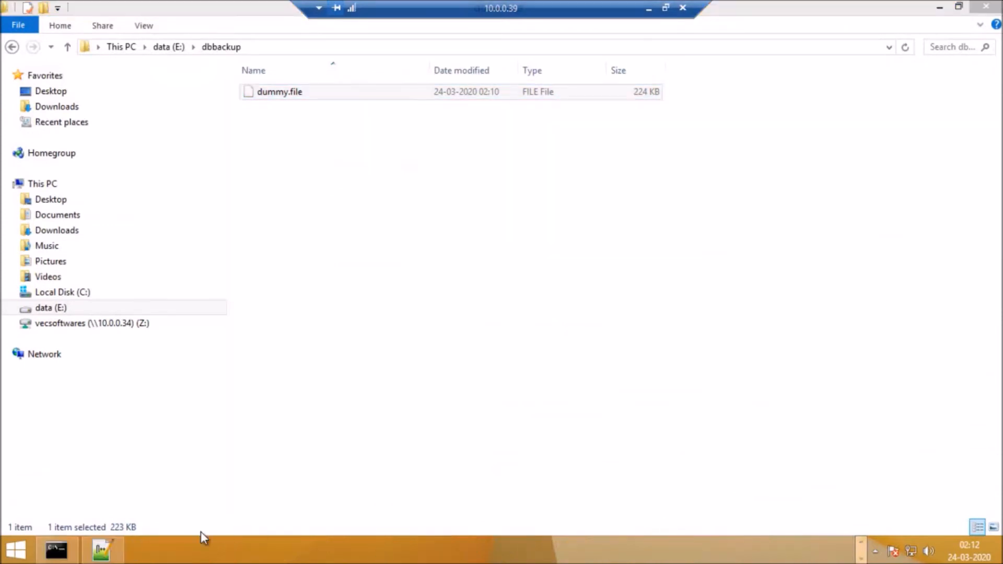
pyautogui.click(56, 550)
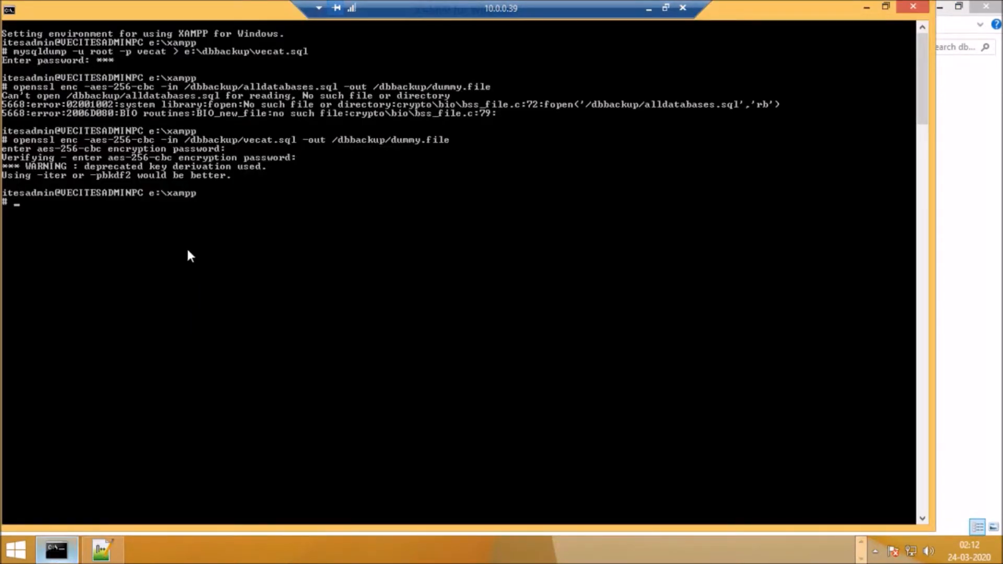
pyautogui.rightClick(21, 210)
pyautogui.click(57, 252)
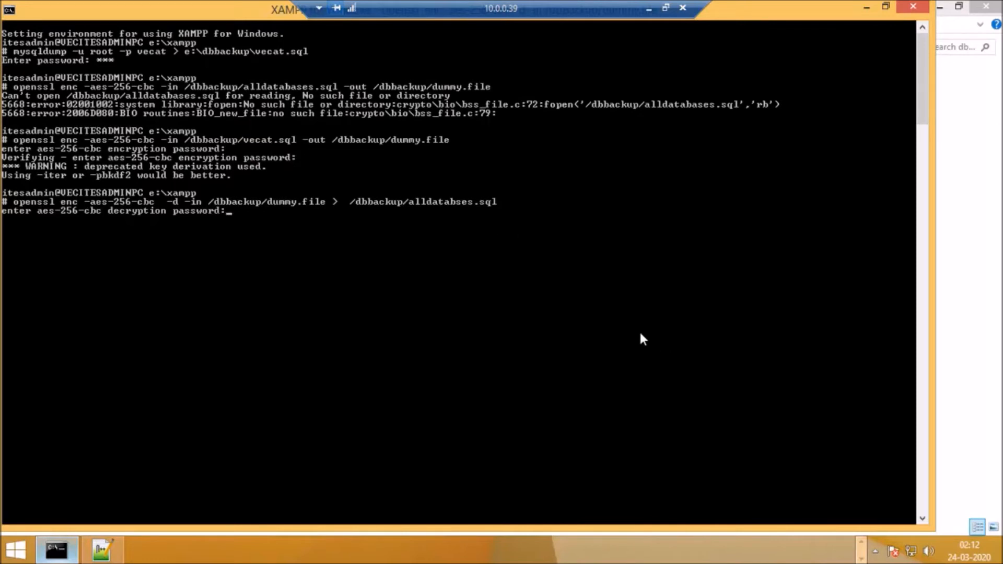
pyautogui.press('Return')
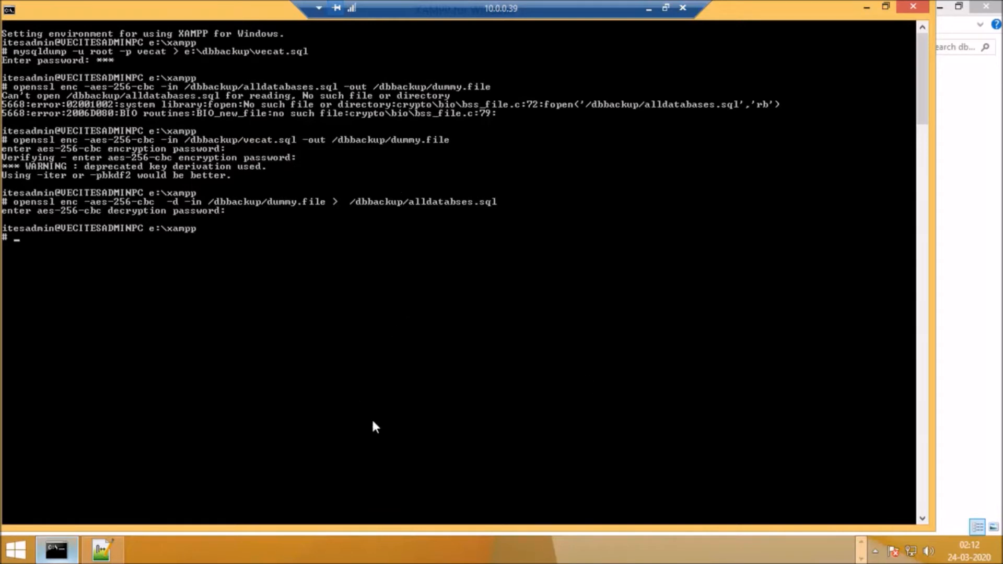
# Step: Delete alldatabses.sql from the dbbackup folder
pyautogui.click(967, 87)
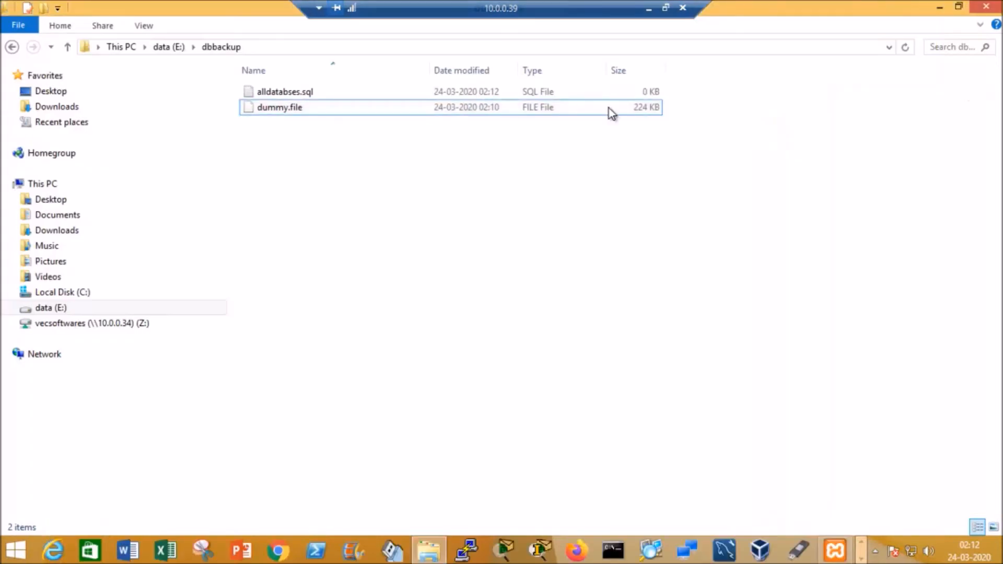
pyautogui.click(313, 98)
pyautogui.press('Delete')
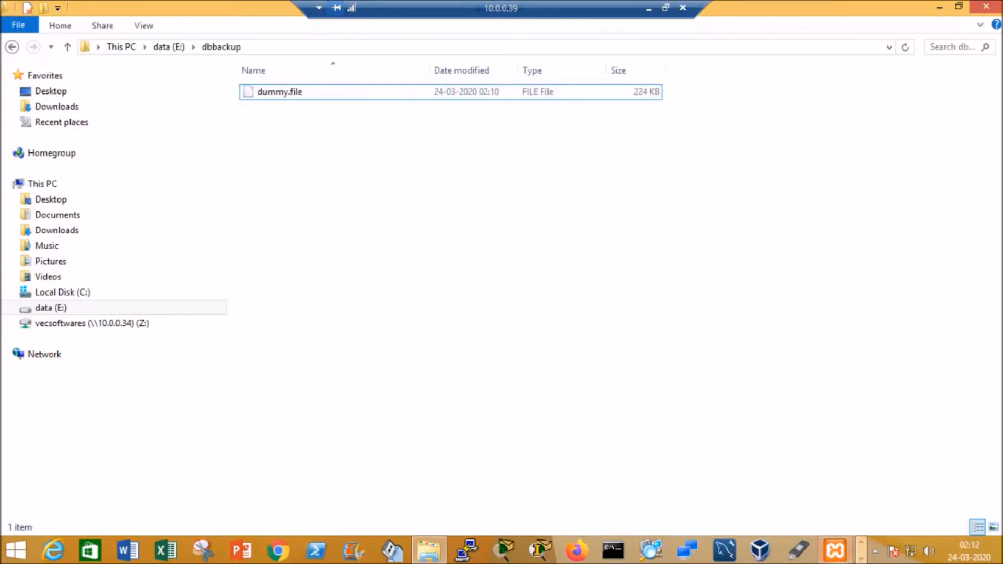
# Step: Recall the openssl decryption command in the XAMPP shell and change its output file to /dbbackup/vecat.sql
pyautogui.click(859, 556)
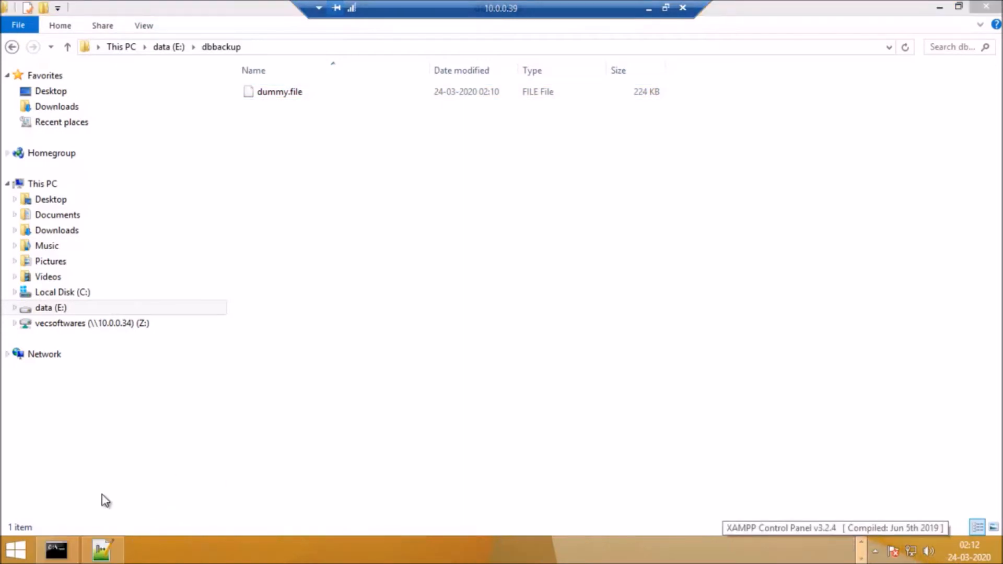
pyautogui.click(55, 548)
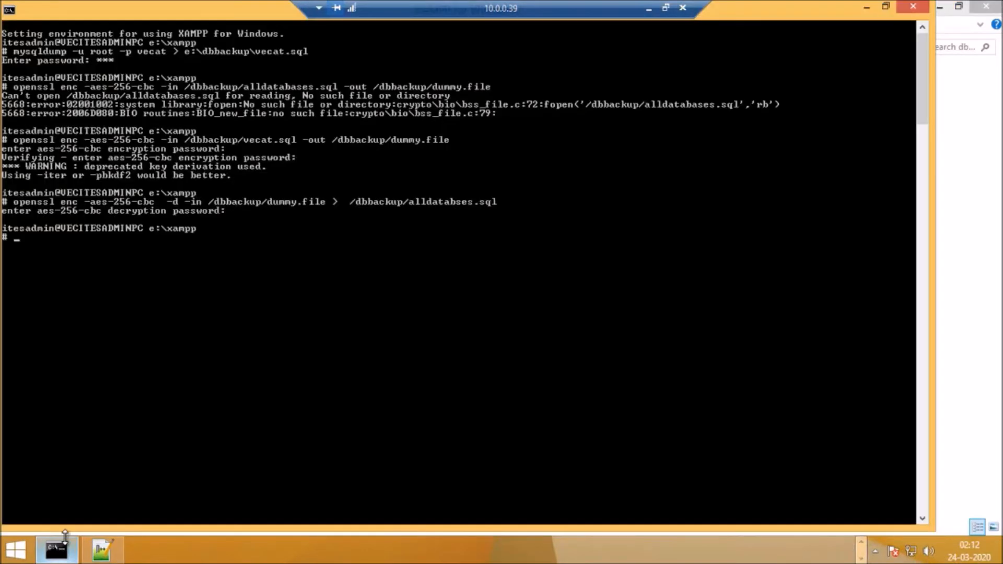
pyautogui.press('Up')
pyautogui.press('Left')
pyautogui.press('Left')
pyautogui.press('Left')
pyautogui.press('Left')
pyautogui.press('Left')
pyautogui.press('Left')
pyautogui.press('Left')
pyautogui.press('Left')
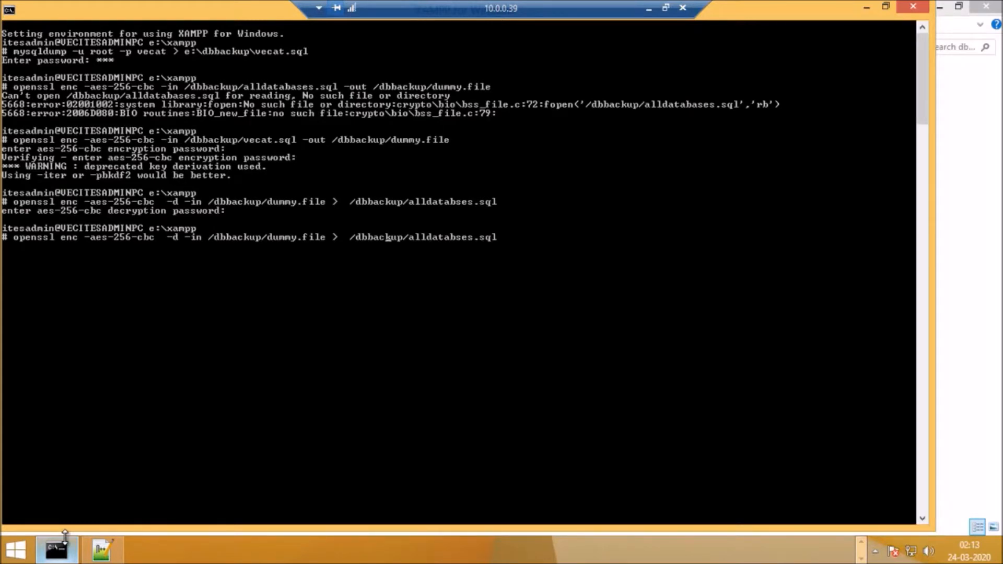
pyautogui.press('Left')
pyautogui.press('Left')
pyautogui.press('Left')
pyautogui.press('Left')
pyautogui.press('Left')
pyautogui.press('Left')
pyautogui.press('Left')
pyautogui.press('Right')
pyautogui.press('Right')
pyautogui.press('Right')
pyautogui.press('Right')
pyautogui.press('Right')
pyautogui.press('Right')
pyautogui.press('Right')
pyautogui.press('Right')
pyautogui.press('Right')
pyautogui.press('Right')
pyautogui.press('Right')
pyautogui.press('Right')
pyautogui.press('Delete')
pyautogui.press('Delete')
pyautogui.press('Delete')
pyautogui.press('Delete')
pyautogui.press('Left')
pyautogui.press('Delete')
pyautogui.press('Delete')
pyautogui.press('Delete')
pyautogui.press('Delete')
pyautogui.press('Delete')
pyautogui.press('Delete')
pyautogui.press('Delete')
pyautogui.write('vec')
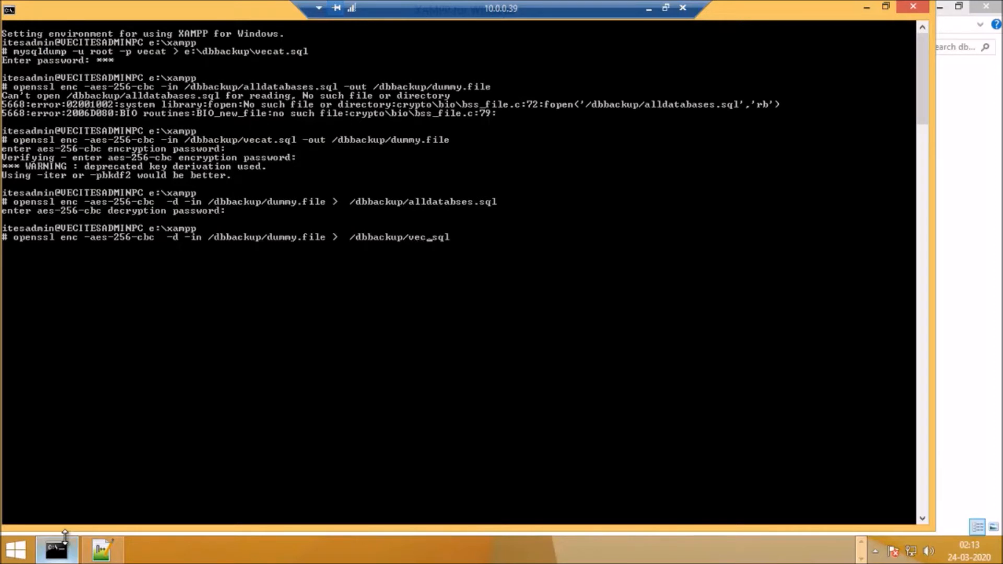
pyautogui.write('at')
# Step: Run the AES-256-CBC decryption of /dbbackup/dummy.file into /dbbackup/vecat.sql, entering the decryption password
pyautogui.press('End')
pyautogui.press('Return')
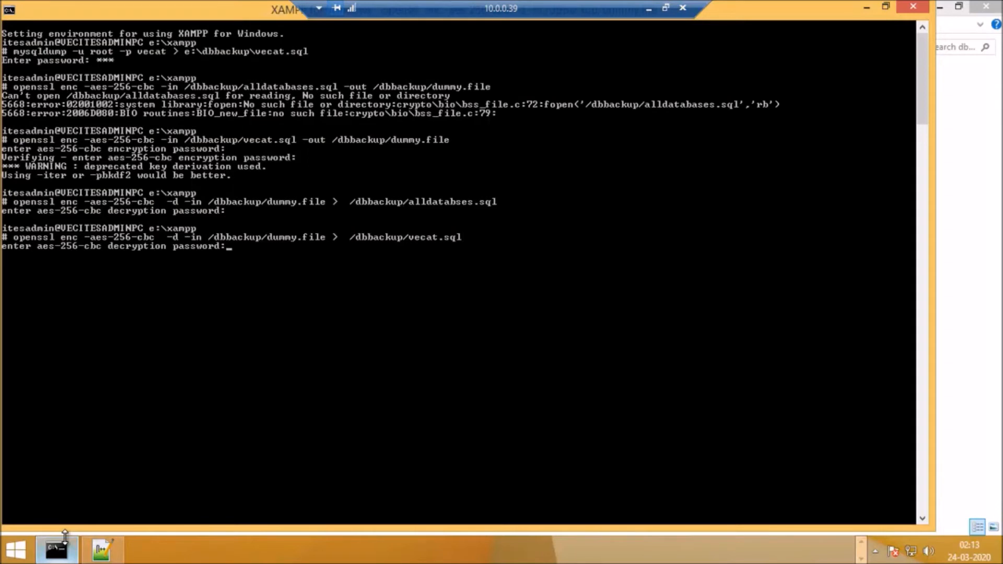
pyautogui.press('Return')
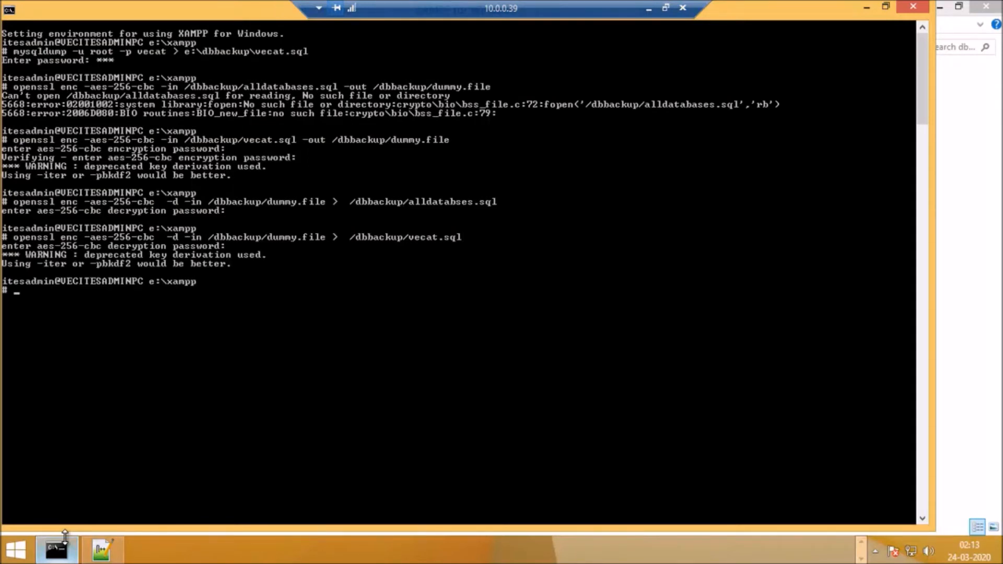
# Step: Open the decrypted vecat.sql from the dbbackup folder in Notepad++ to examine its SQL contents, and close the editor
pyautogui.click(951, 106)
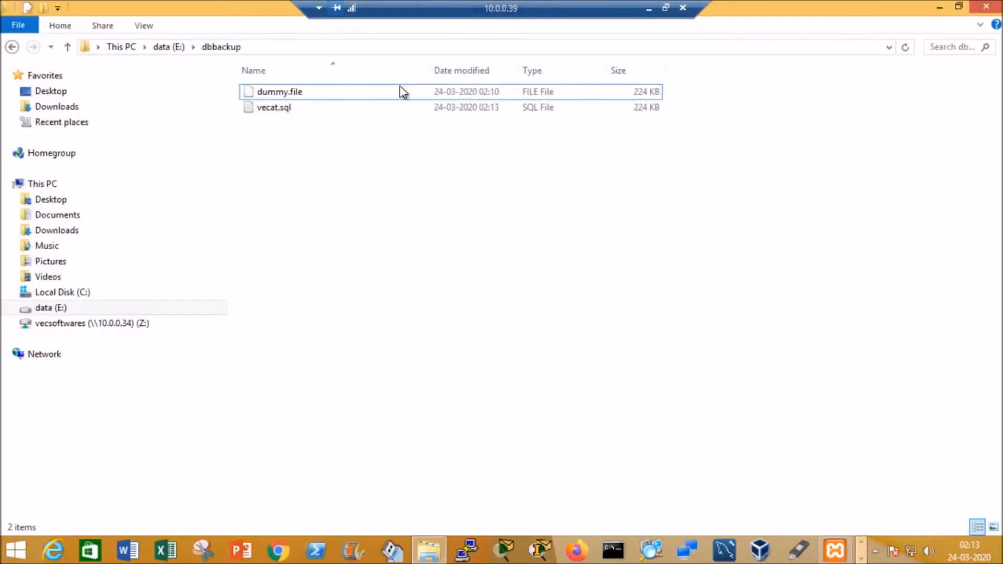
pyautogui.click(291, 109)
pyautogui.rightClick(291, 109)
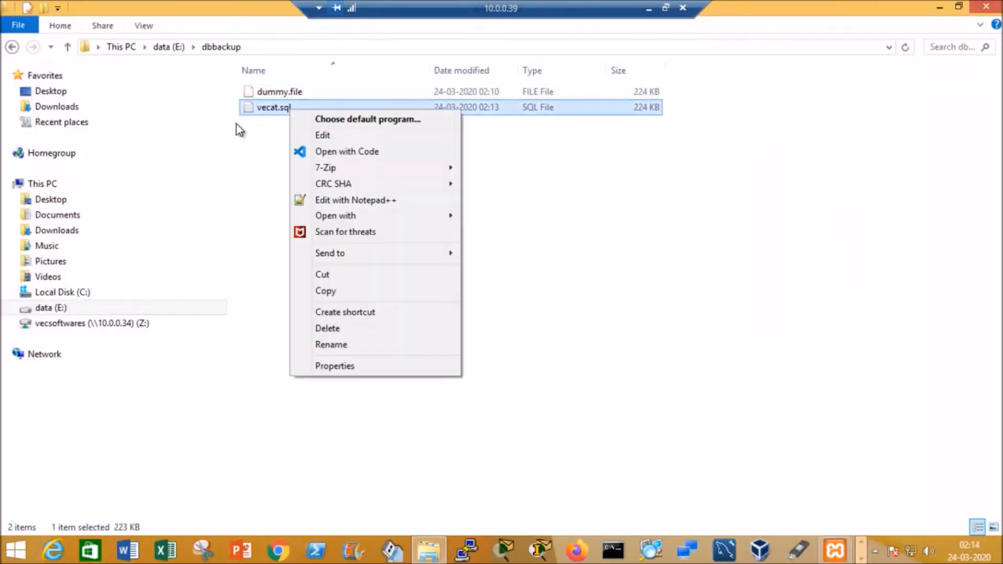
pyautogui.click(255, 127)
pyautogui.click(256, 127)
pyautogui.click(277, 110)
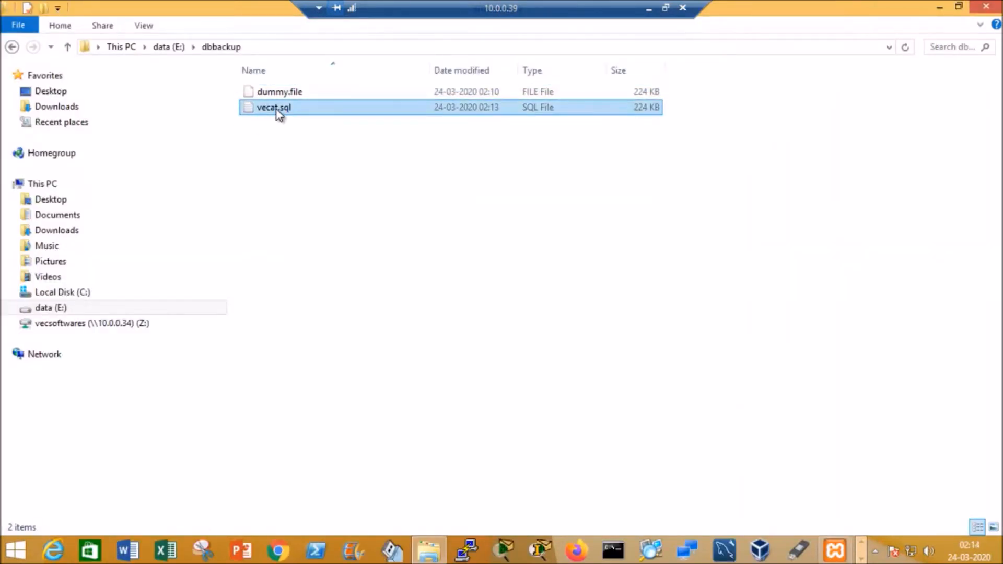
pyautogui.click(310, 112)
pyautogui.rightClick(309, 112)
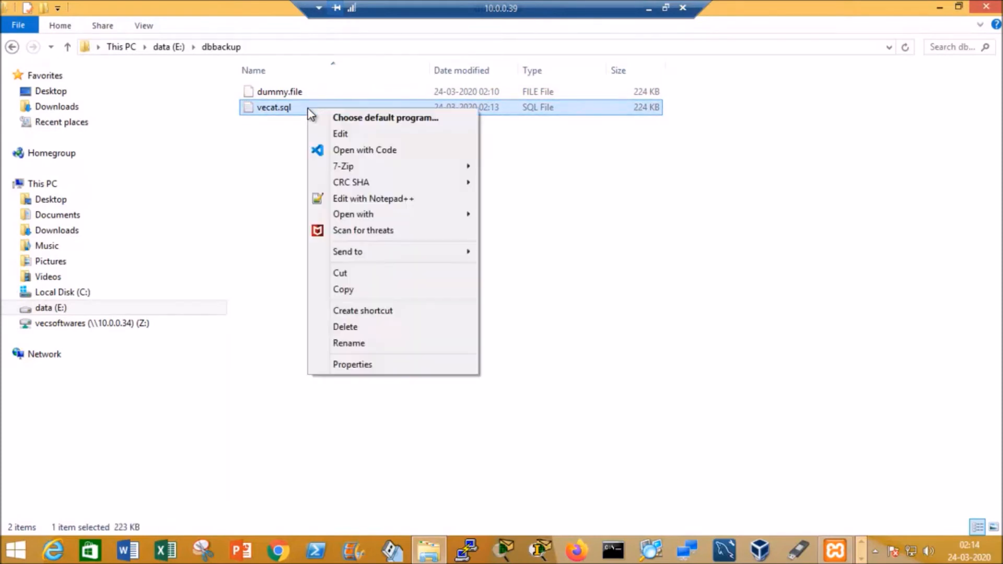
pyautogui.click(372, 199)
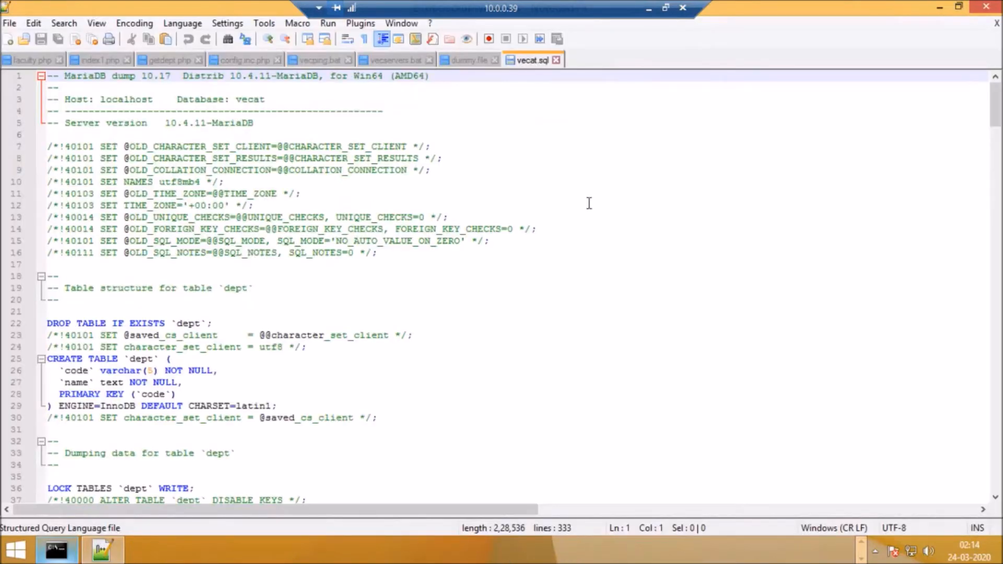
pyautogui.click(997, 24)
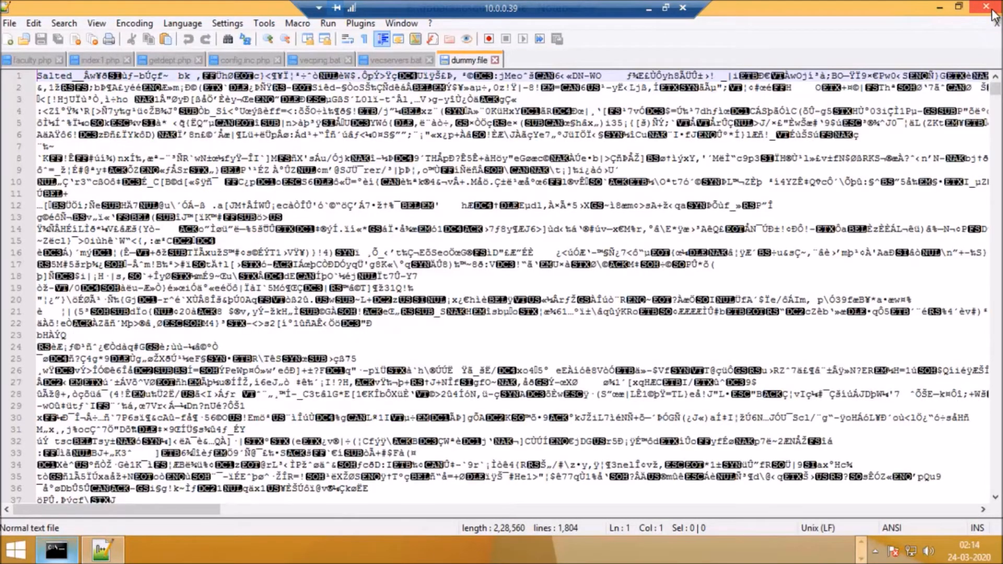
pyautogui.click(986, 6)
# Step: Open the encrypted dummy.file from the dbbackup folder in Notepad++ to examine its contents, and close the editor
pyautogui.click(268, 94)
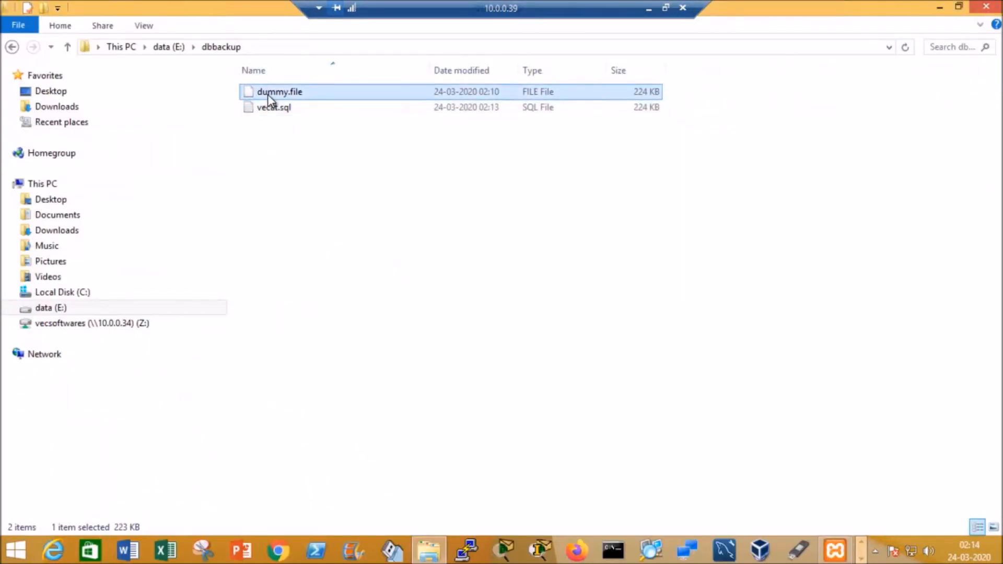
pyautogui.rightClick(267, 94)
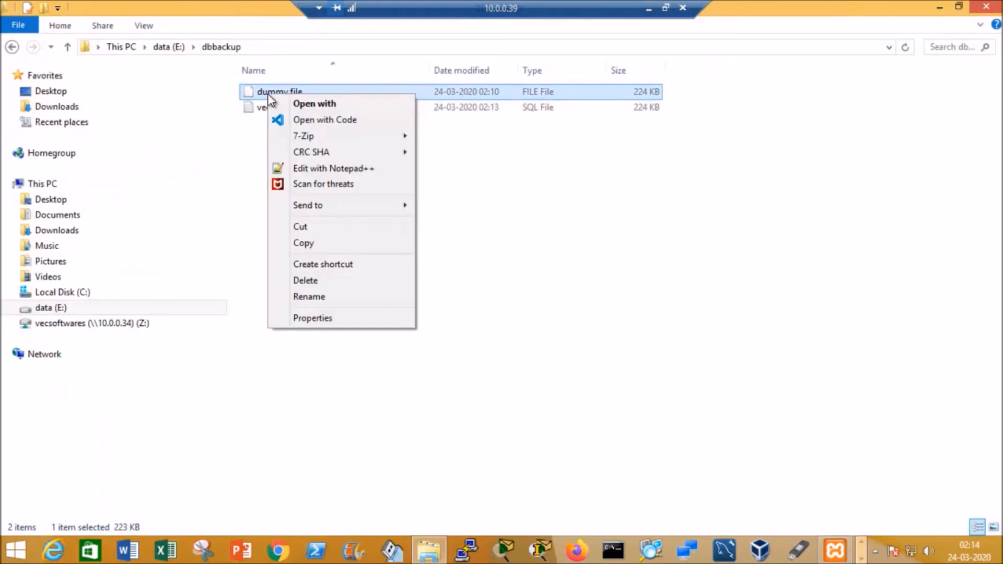
pyautogui.click(335, 169)
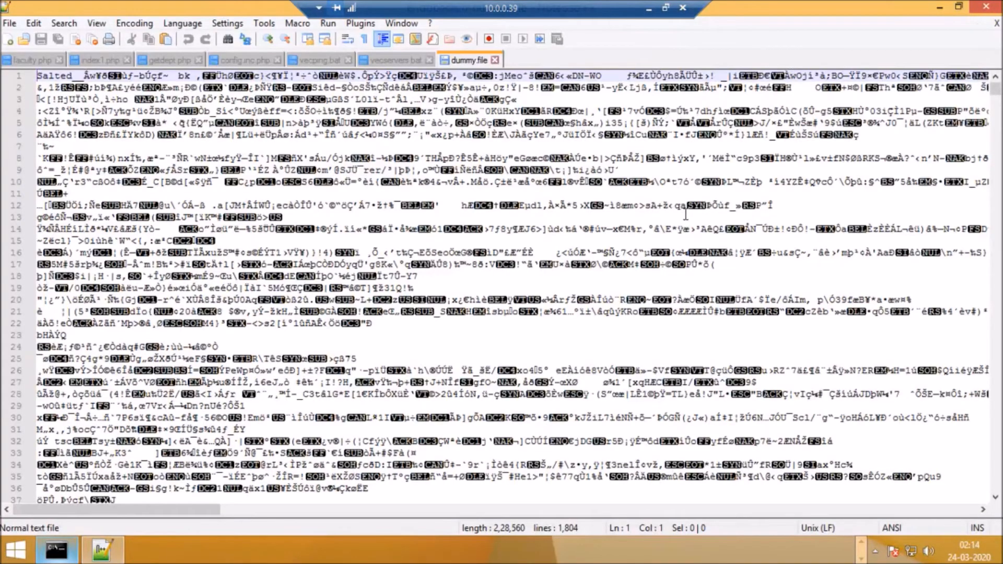
pyautogui.click(987, 7)
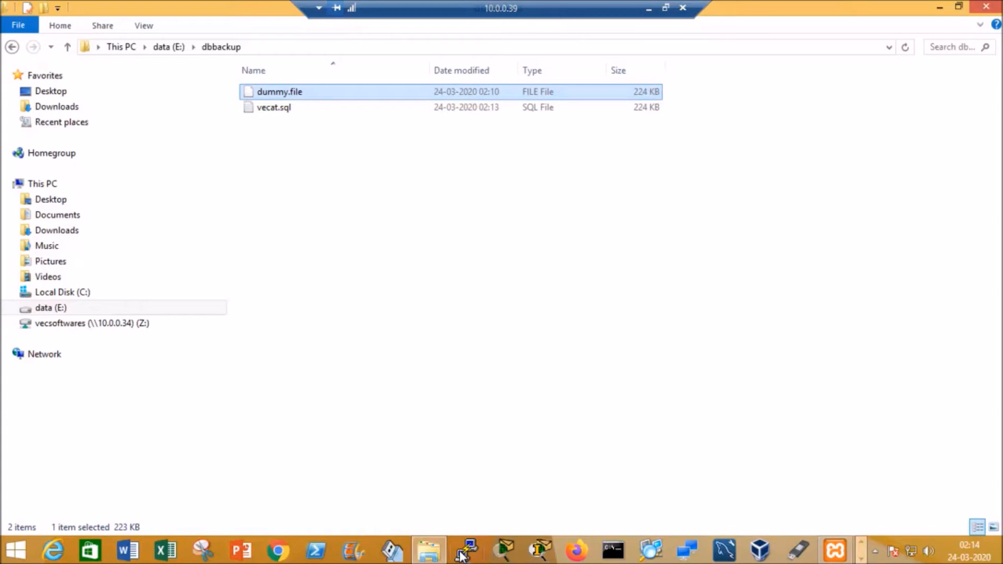
# Step: Review the backup and restore commands in the invpre Excel workbook, and return to the 10.0.0.39 remote desktop session
pyautogui.click(648, 8)
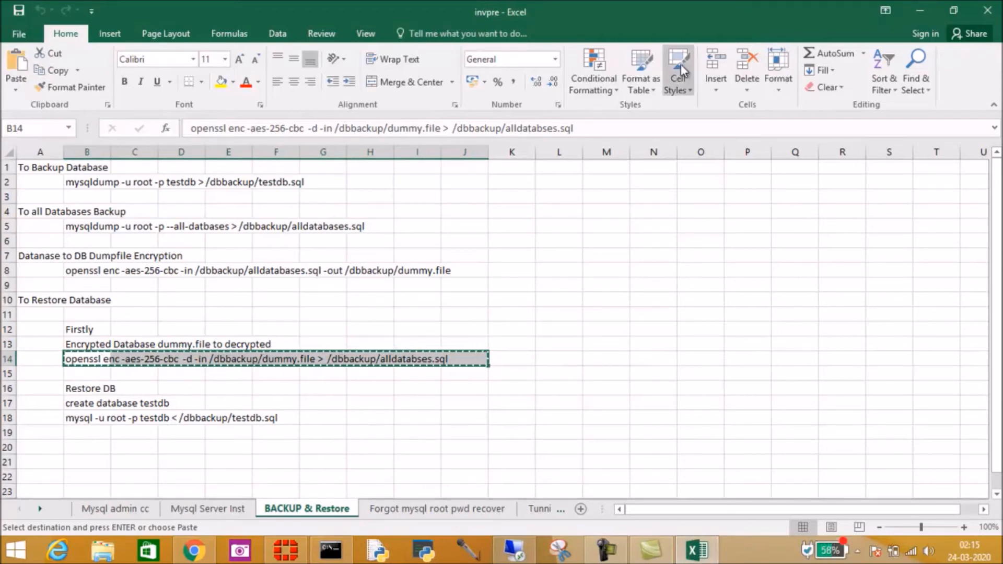
pyautogui.click(914, 7)
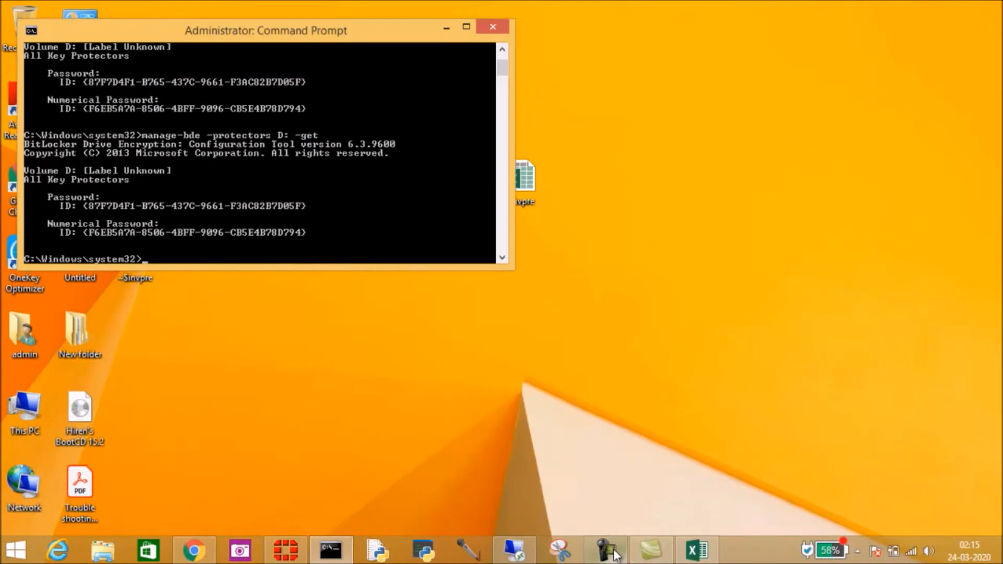
pyautogui.click(502, 553)
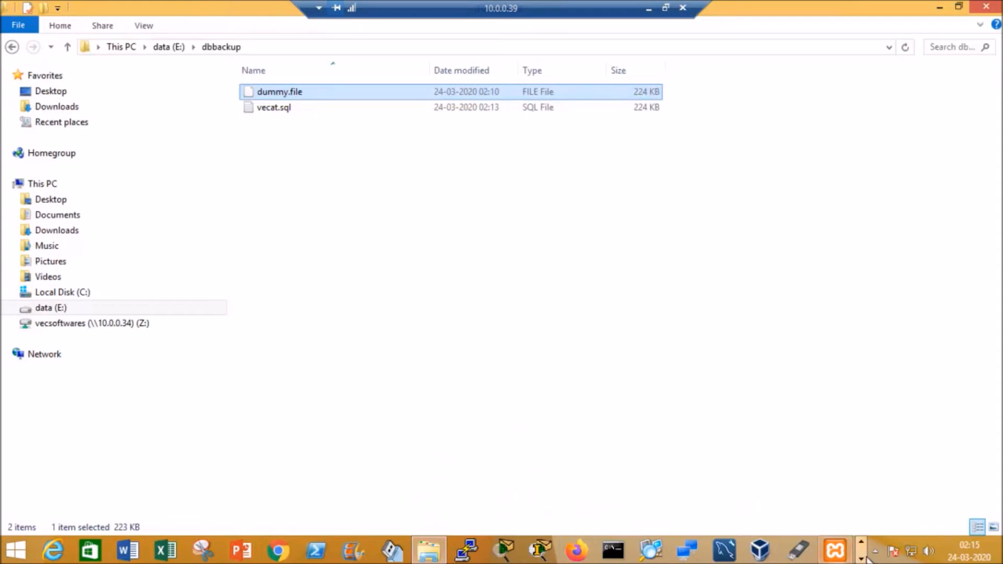
# Step: Log in to the MariaDB monitor as root from the XAMPP shell with mysql -u root -p, entering the account password
pyautogui.click(58, 550)
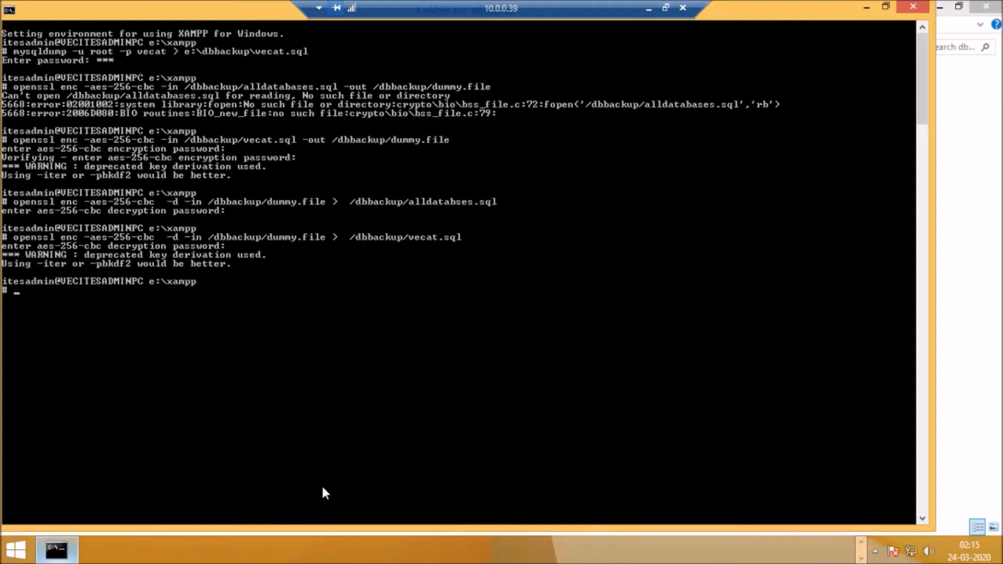
pyautogui.write('mysql -u root -p')
pyautogui.press('Return')
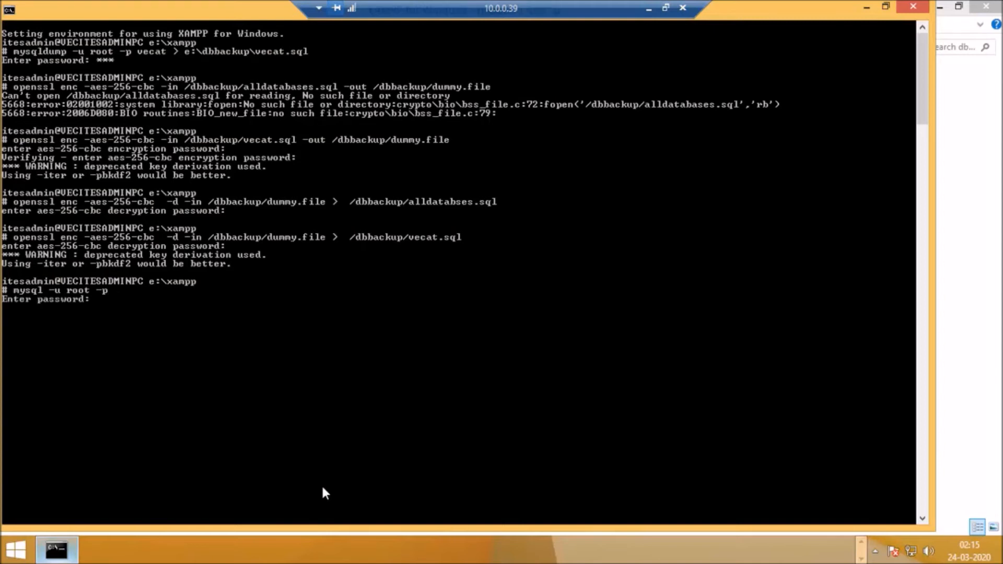
pyautogui.write('***')
pyautogui.press('Return')
# Step: List all databases on the MariaDB server with show databases;
pyautogui.write('show data')
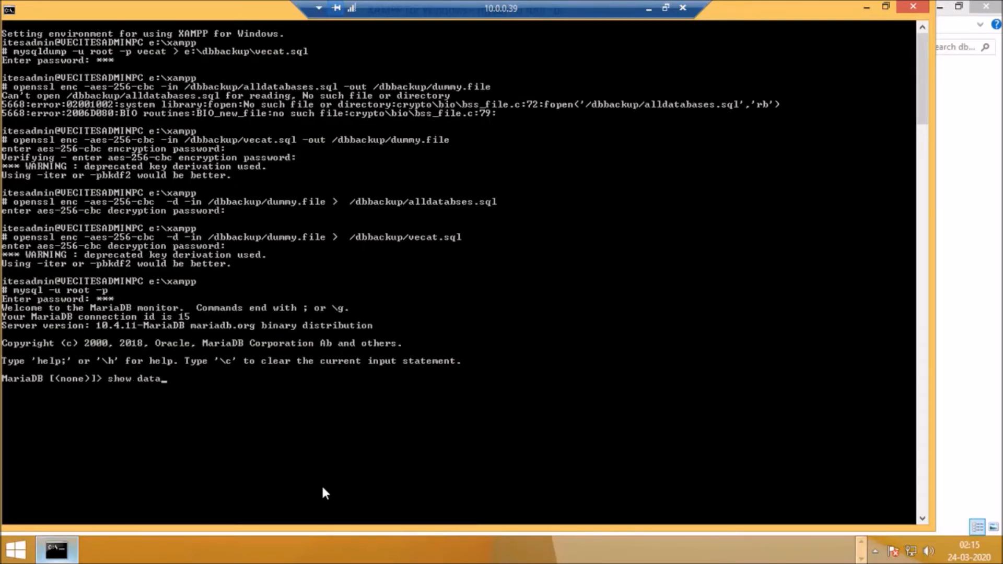
pyautogui.write('bases;')
pyautogui.press('Return')
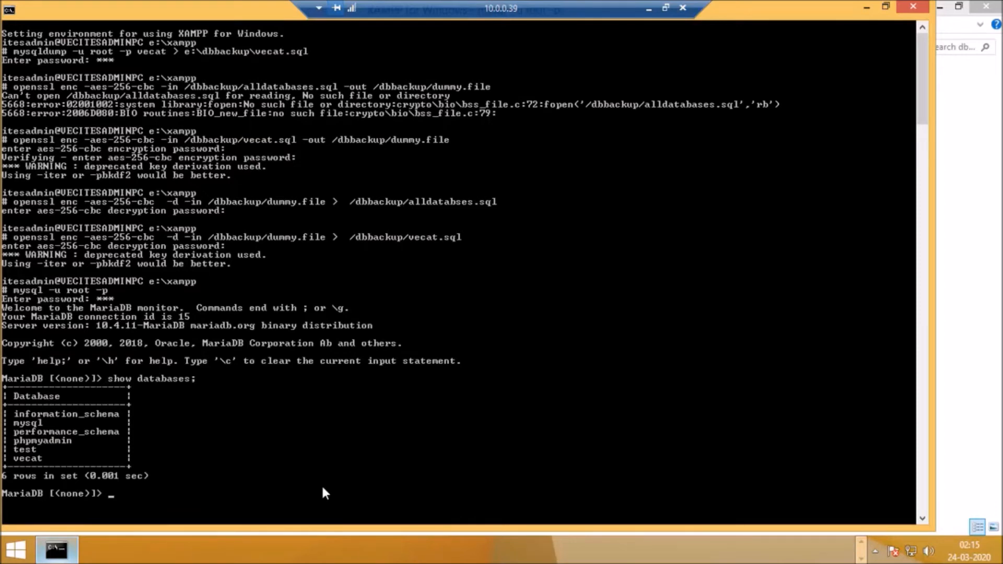
# Step: Try to remove the vecat database with the statement drop datadase vecat;
pyautogui.write('d')
pyautogui.write('r')
pyautogui.write('op')
pyautogui.write(' da')
pyautogui.write('ta')
pyautogui.write('daes')
pyautogui.press('BackSpace')
pyautogui.press('BackSpace')
pyautogui.write('se vecat')
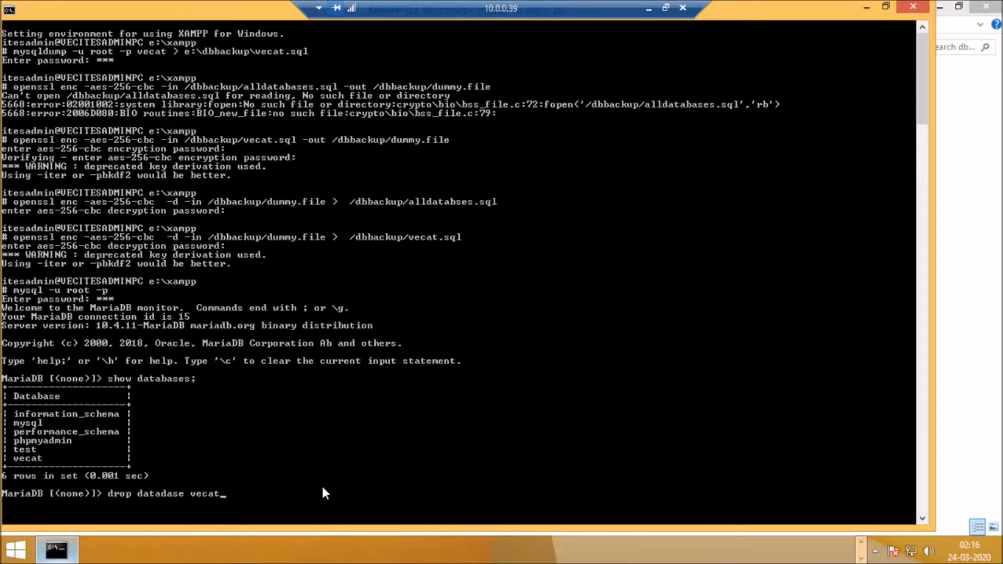
pyautogui.write(';')
pyautogui.press('Return')
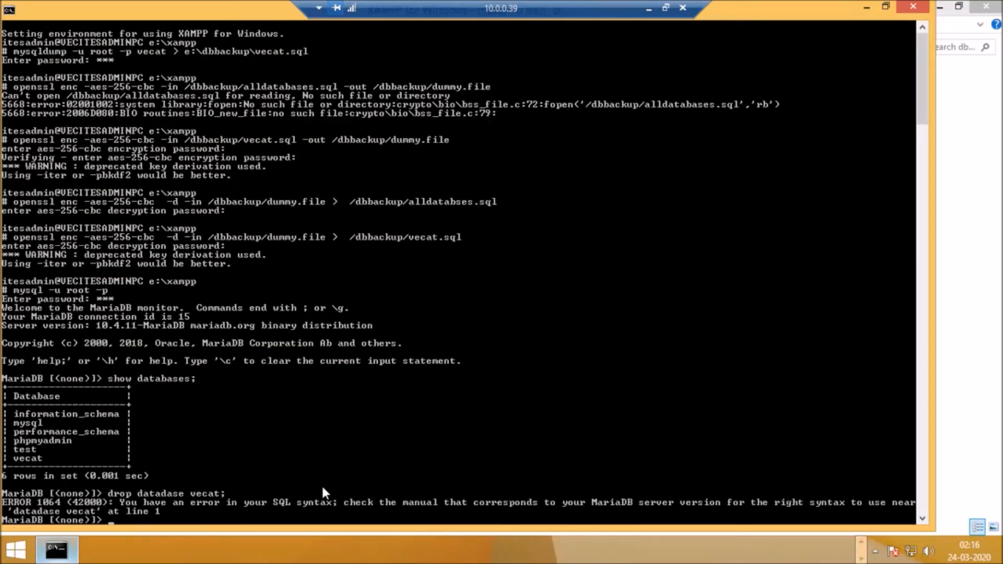
# Step: Correct the misspelled keyword in the recalled statement and run drop database vecat;
pyautogui.press('Up')
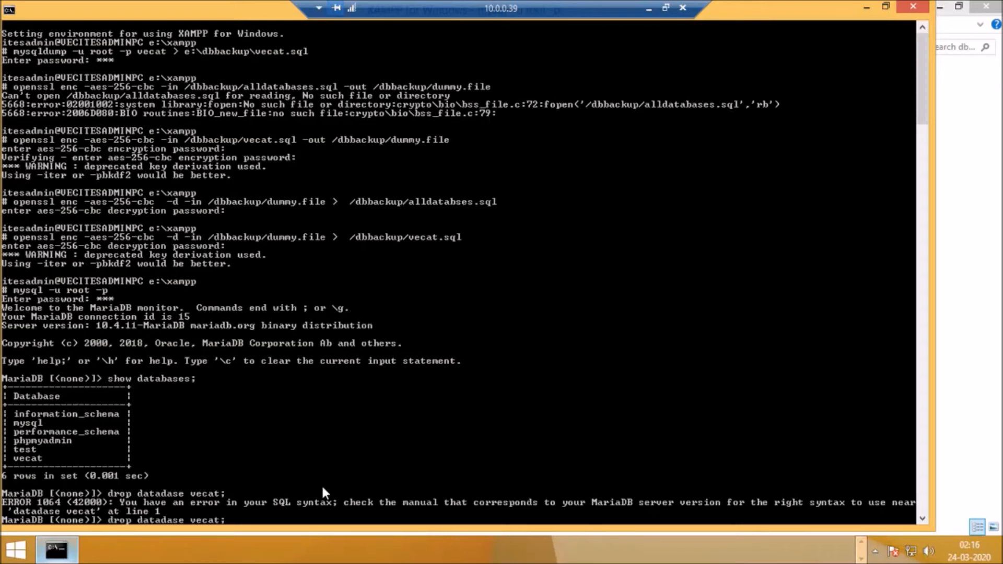
pyautogui.press('Left')
pyautogui.press('Left')
pyautogui.press('Left')
pyautogui.press('Left')
pyautogui.press('Left')
pyautogui.press('Left')
pyautogui.press('Left')
pyautogui.press('Left')
pyautogui.press('Left')
pyautogui.press('Left')
pyautogui.press('Left')
pyautogui.press('Delete')
pyautogui.write('b')
pyautogui.press('Return')
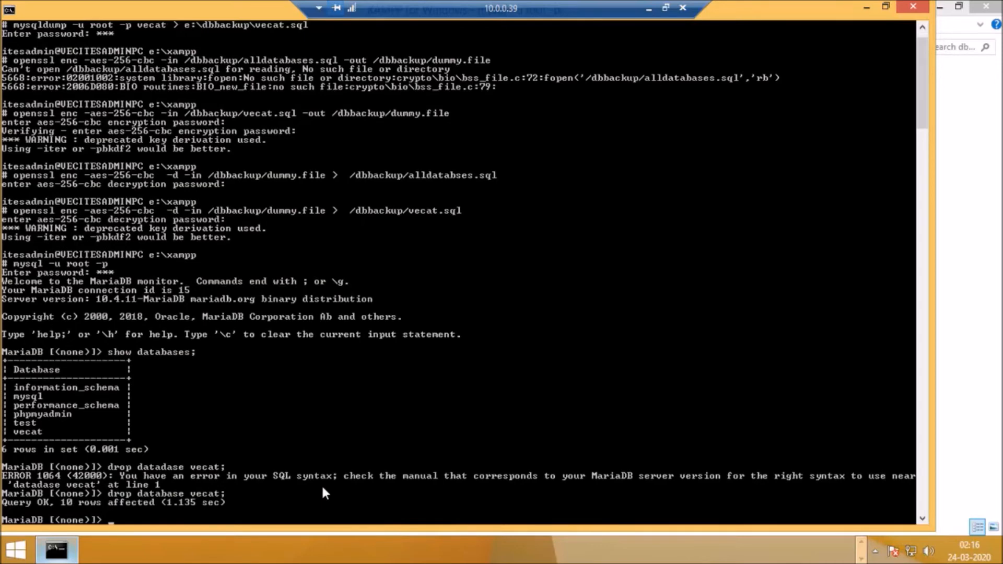
# Step: List the databases again to check whether vecat is gone
pyautogui.press('Up')
pyautogui.press('Up')
pyautogui.press('Up')
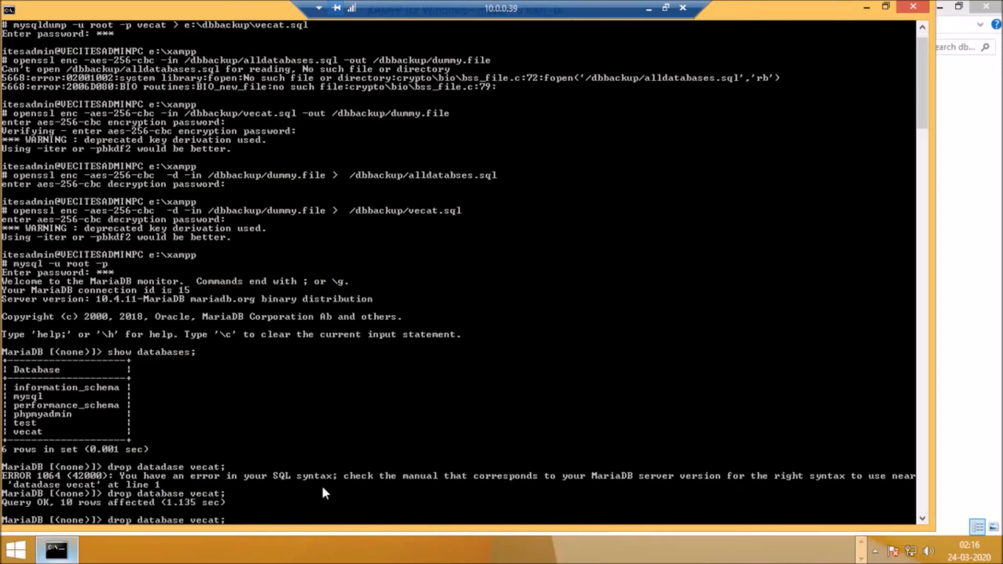
pyautogui.press('Return')
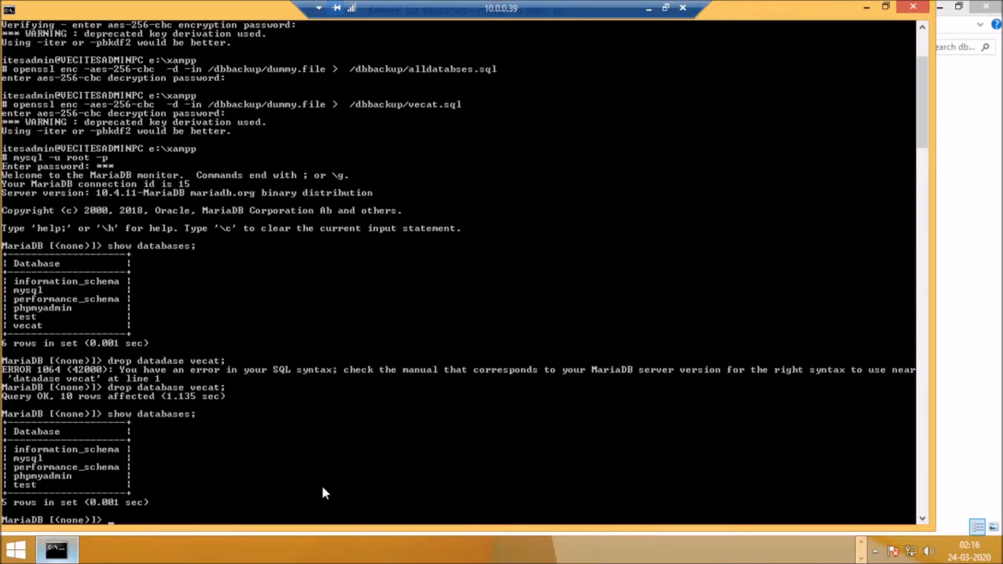
# Step: Reload the server's grant tables with flush privileges;
pyautogui.write('f')
pyautogui.write('lus')
pyautogui.write('h')
pyautogui.write(' p')
pyautogui.write('r')
pyautogui.write('o')
pyautogui.press('BackSpace')
pyautogui.write('ivileges;')
pyautogui.press('Return')
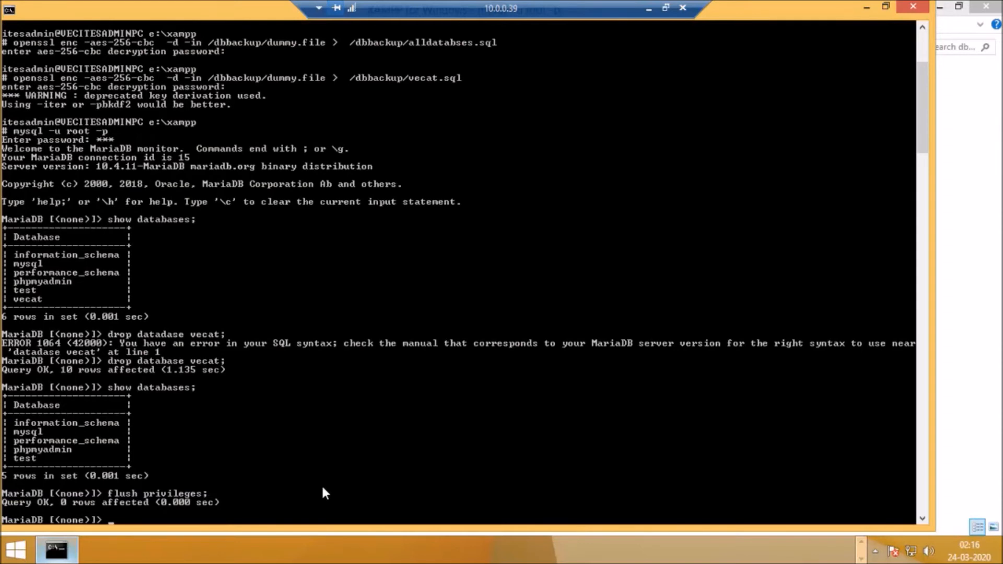
# Step: List the server's databases once more and quit the MariaDB monitor with \q
pyautogui.press('Up')
pyautogui.press('Up')
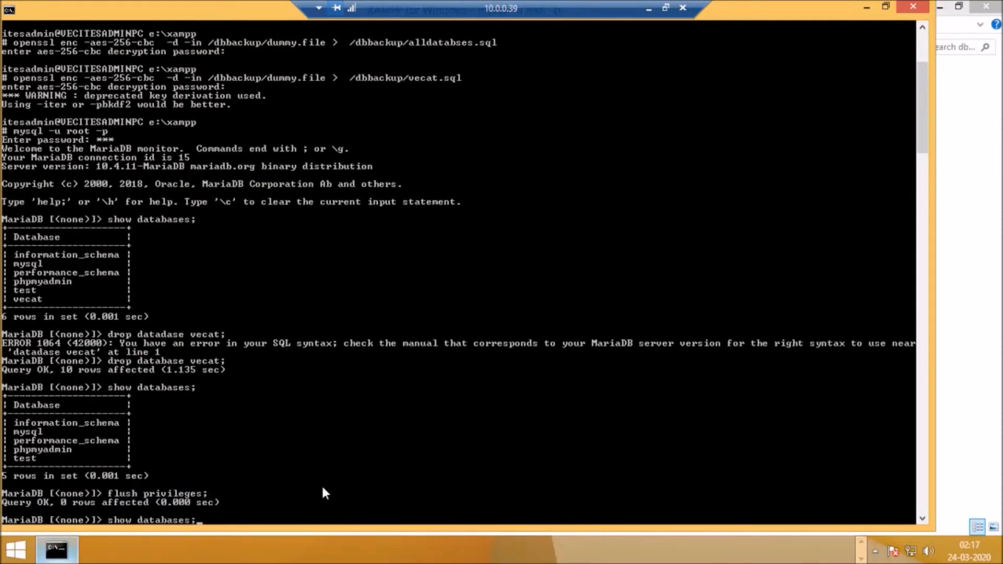
pyautogui.press('Return')
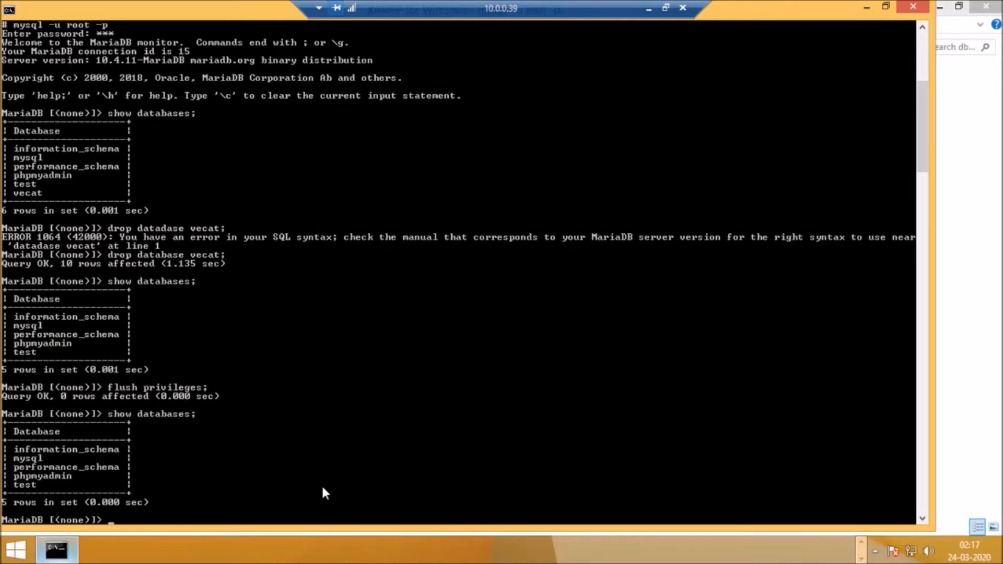
pyautogui.write('exit')
pyautogui.press('BackSpace')
pyautogui.press('BackSpace')
pyautogui.press('BackSpace')
pyautogui.press('BackSpace')
pyautogui.write('\\q')
pyautogui.press('Return')
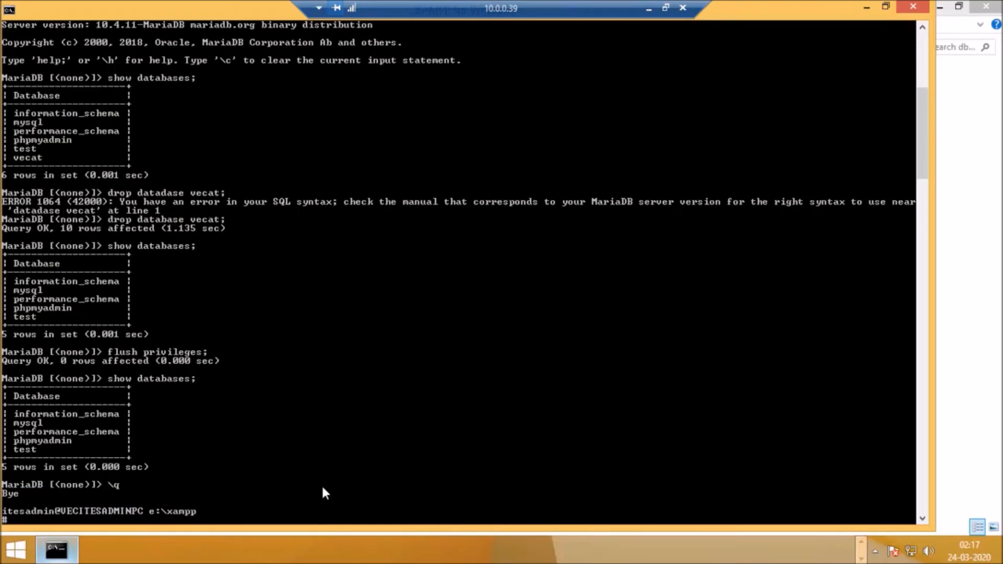
# Step: Try to restore the dump with mysql -u root -p vecat < \dbbackup\vecat.sql, entering the root account password
pyautogui.write('mysql -u root -p veca')
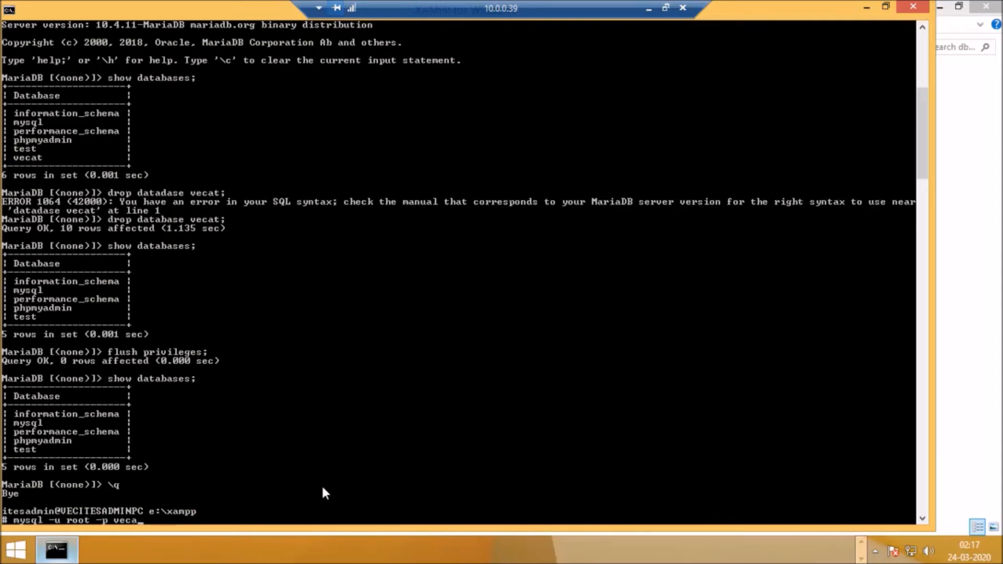
pyautogui.write('t < \\dbbackup\\vec')
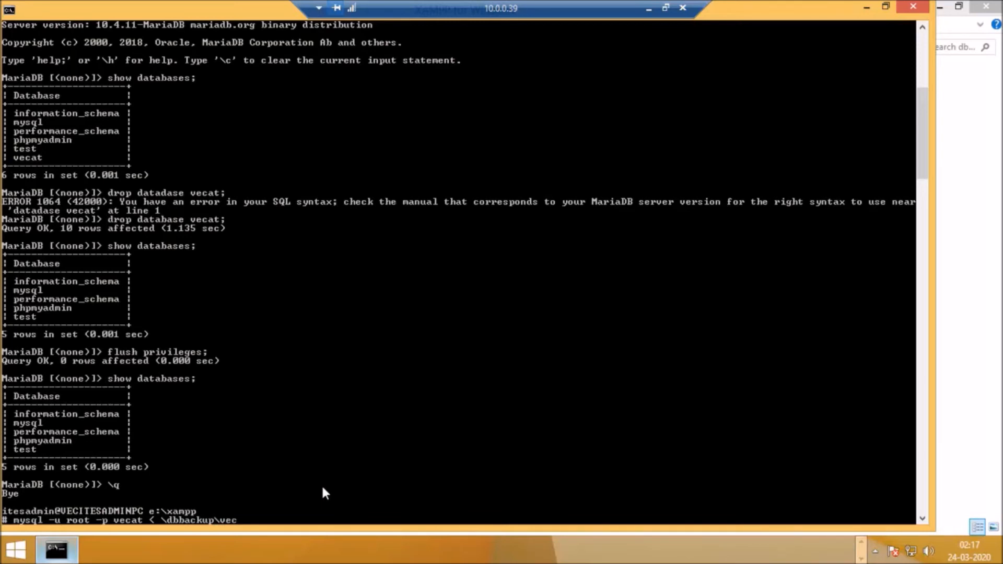
pyautogui.write('at.sql')
pyautogui.press('Return')
pyautogui.write('**')
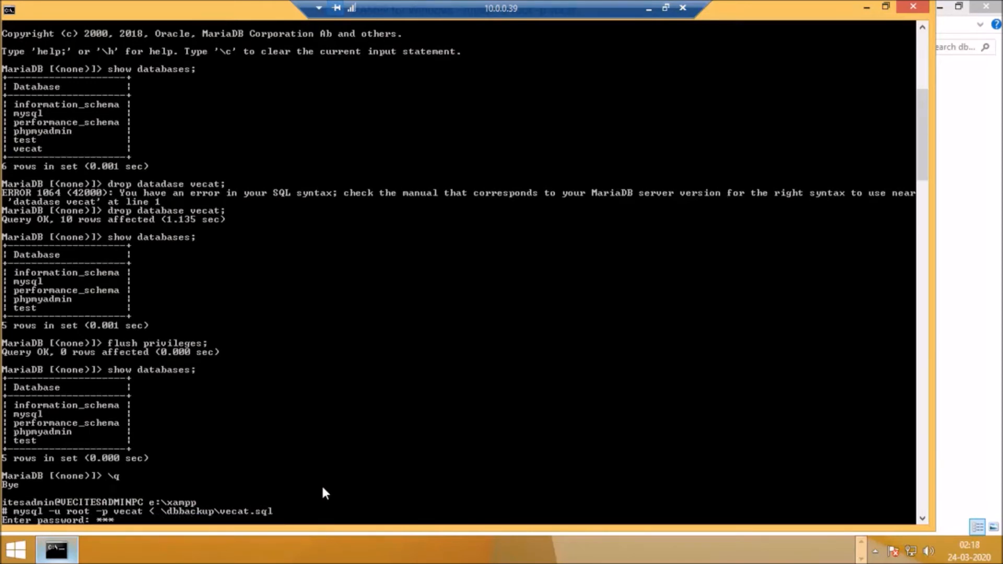
pyautogui.press('Return')
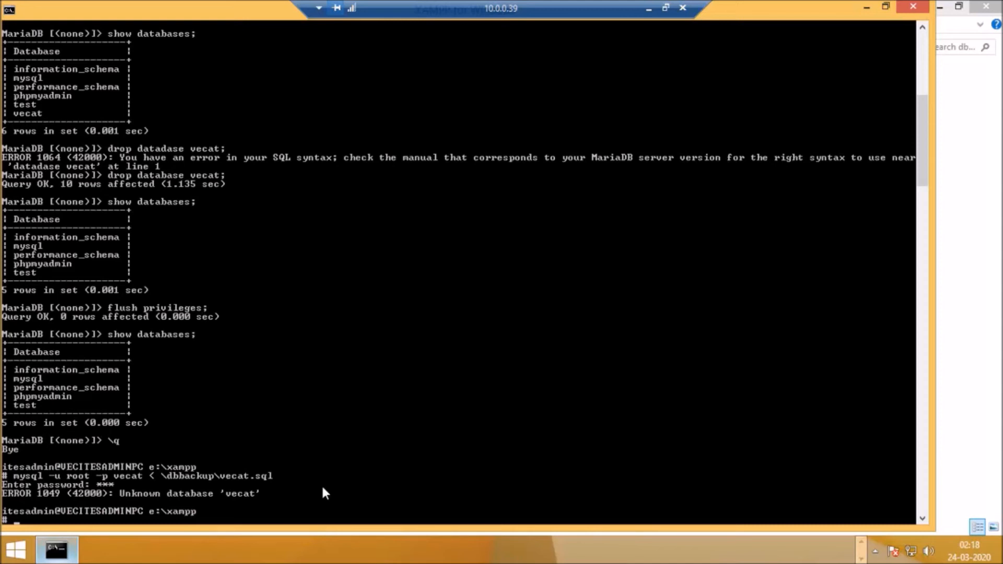
# Step: Log back in to the MariaDB monitor as root, entering the account password
pyautogui.write('mysql -u root -p')
pyautogui.press('Return')
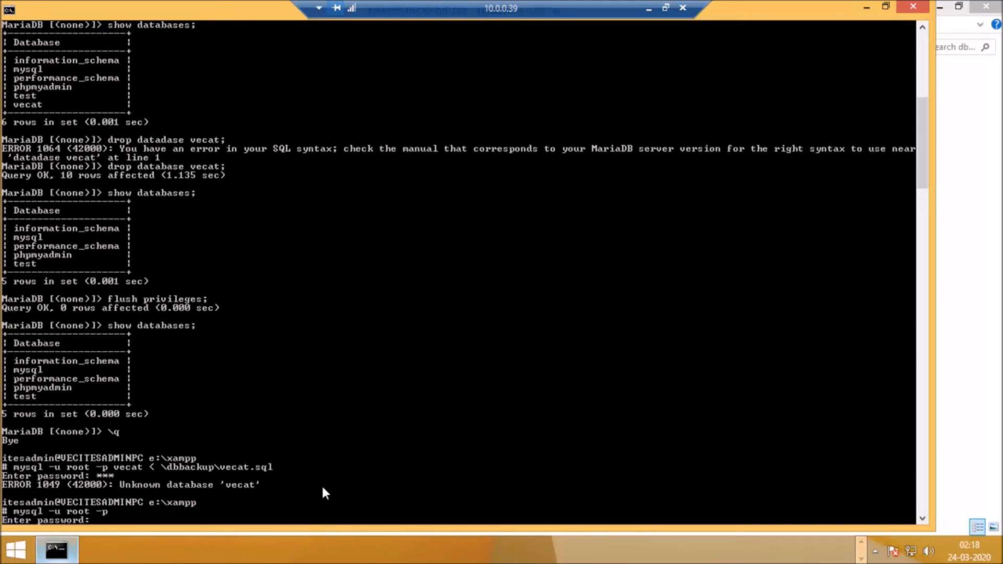
pyautogui.write('***')
pyautogui.press('Return')
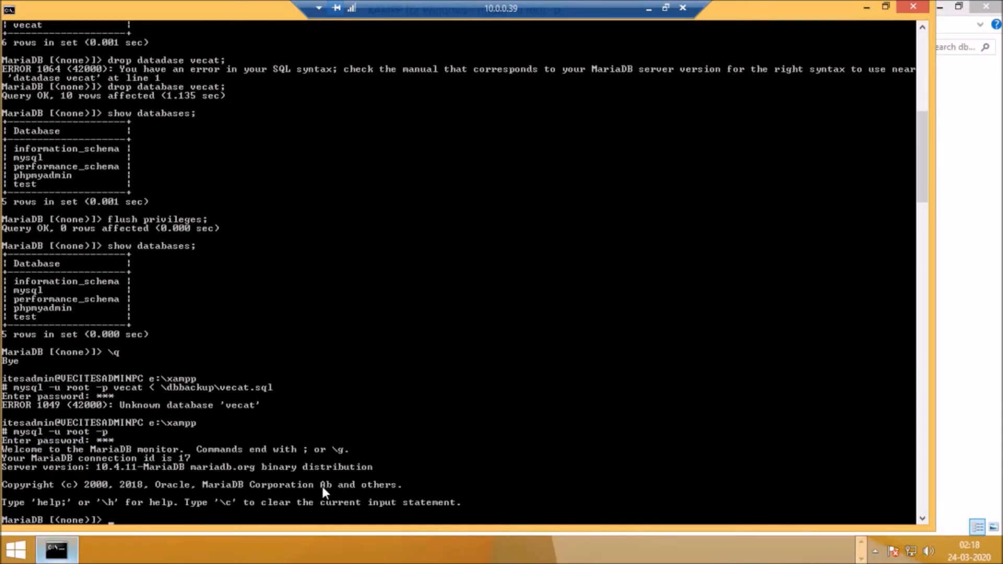
# Step: Create an empty database named vecat and quit the MariaDB monitor
pyautogui.write('create database vec')
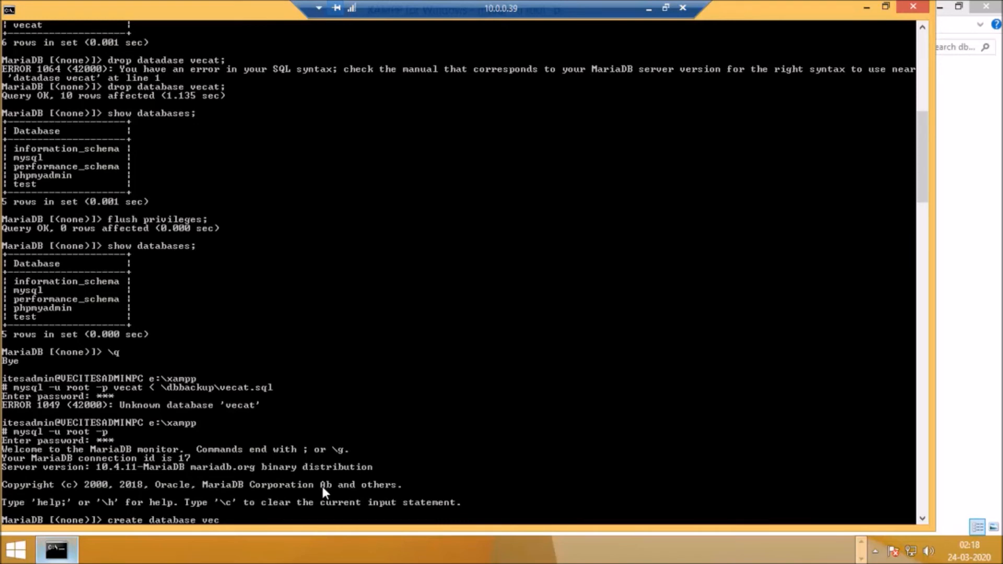
pyautogui.write('at;')
pyautogui.press('Return')
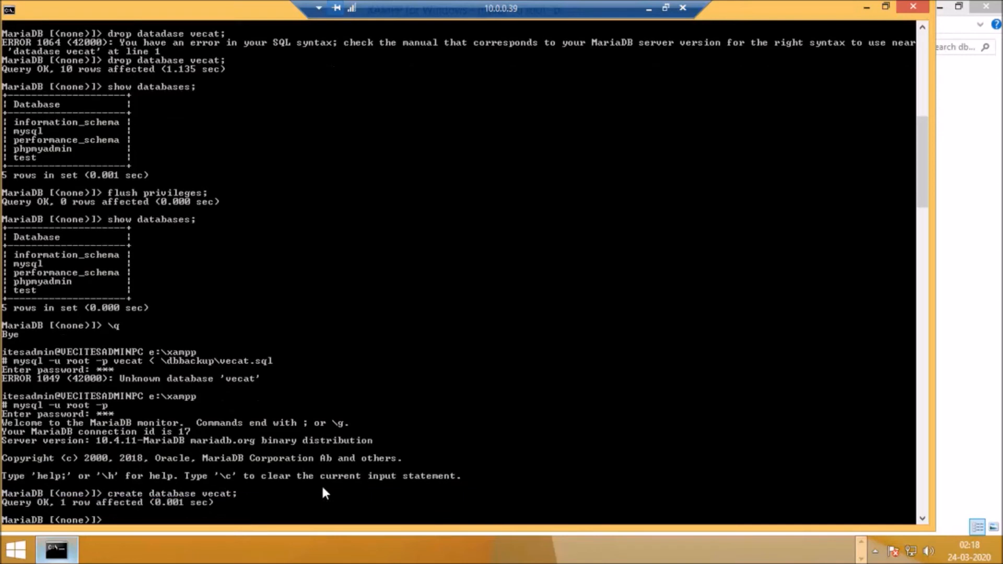
pyautogui.write('\\q')
pyautogui.press('Return')
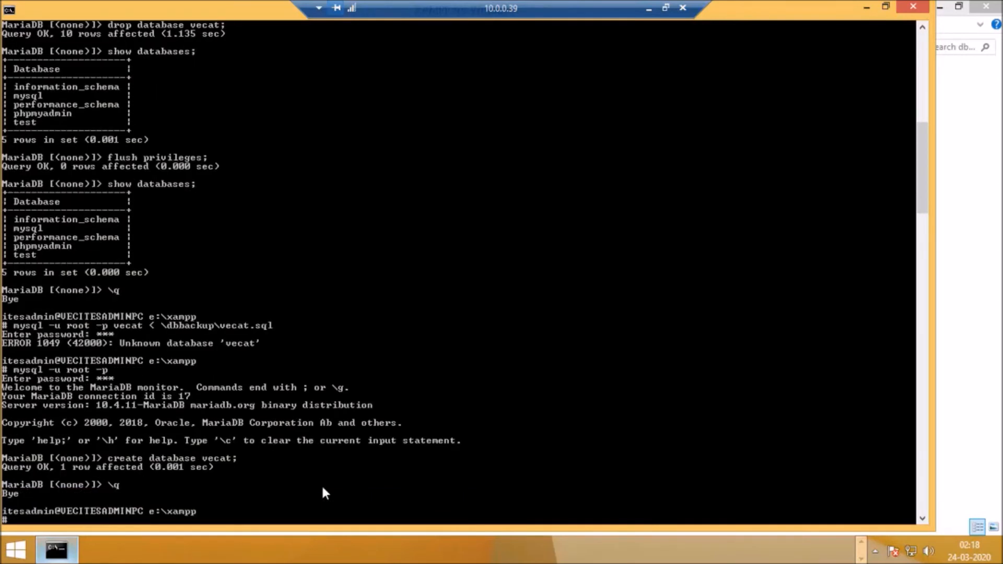
pyautogui.press('Up')
pyautogui.press('Up')
pyautogui.press('Up')
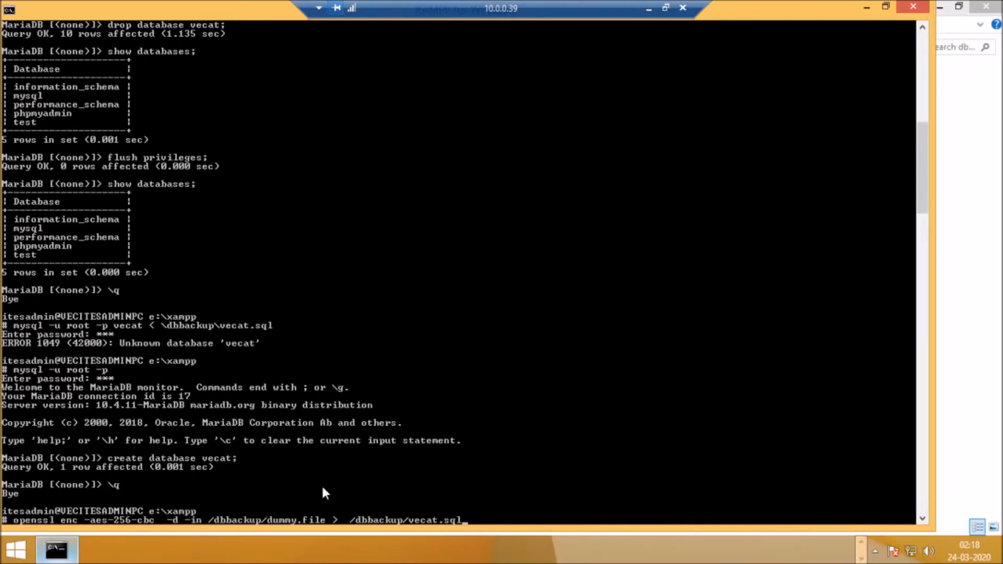
pyautogui.press('Up')
pyautogui.press('Up')
pyautogui.press('Up')
pyautogui.press('Up')
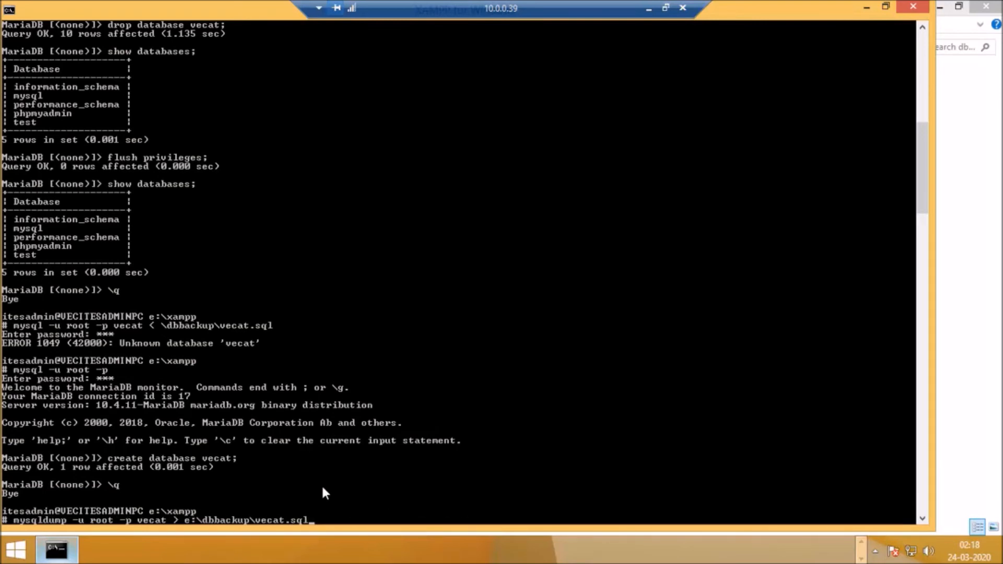
pyautogui.press('Down')
pyautogui.press('Down')
pyautogui.press('Up')
pyautogui.press('Up')
pyautogui.press('BackSpace')
pyautogui.press('BackSpace')
pyautogui.press('BackSpace')
pyautogui.press('BackSpace')
pyautogui.press('BackSpace')
pyautogui.press('BackSpace')
pyautogui.press('BackSpace')
pyautogui.press('BackSpace')
pyautogui.press('BackSpace')
pyautogui.press('BackSpace')
pyautogui.press('BackSpace')
pyautogui.press('BackSpace')
pyautogui.press('BackSpace')
pyautogui.press('BackSpace')
pyautogui.press('BackSpace')
pyautogui.press('BackSpace')
pyautogui.press('BackSpace')
pyautogui.press('BackSpace')
pyautogui.press('BackSpace')
pyautogui.press('BackSpace')
pyautogui.press('BackSpace')
pyautogui.press('BackSpace')
pyautogui.press('BackSpace')
pyautogui.press('BackSpace')
pyautogui.press('BackSpace')
pyautogui.press('BackSpace')
pyautogui.press('BackSpace')
pyautogui.press('BackSpace')
pyautogui.press('BackSpace')
pyautogui.press('BackSpace')
pyautogui.press('BackSpace')
# Step: Restore the dump into the vecat database with mysql -u root -p vecat < \dbbackup\vecat.sql, entering the root account password
pyautogui.write('my')
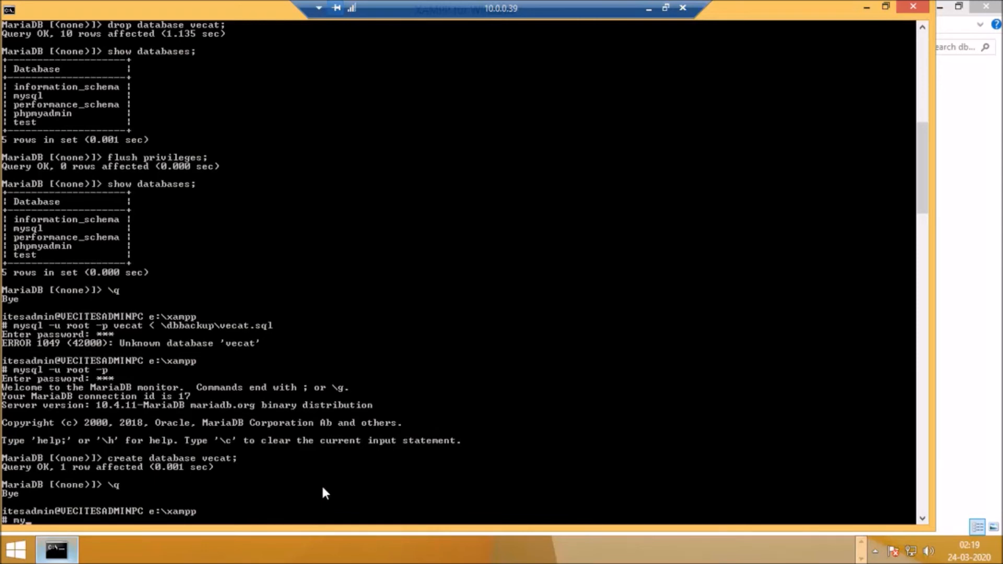
pyautogui.write('sql -u root -p vecat < ')
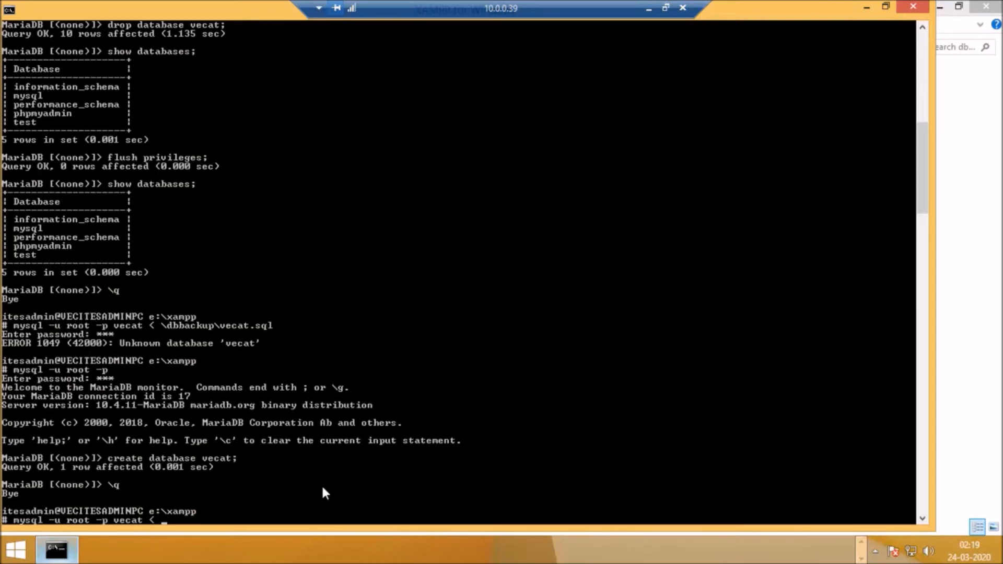
pyautogui.write('\\dbbackup\\vecat.sql')
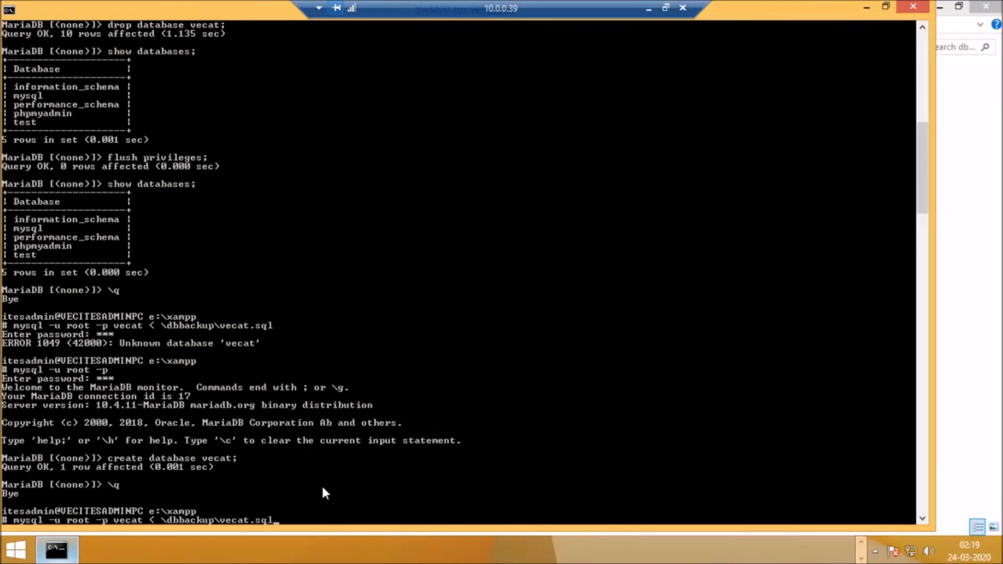
pyautogui.press('Return')
pyautogui.write('*')
pyautogui.press('Return')
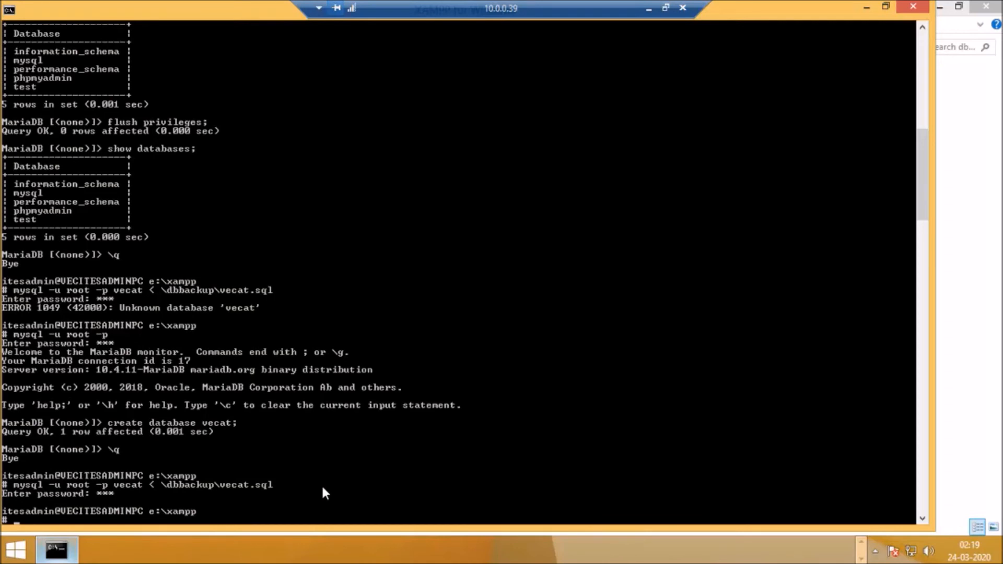
# Step: Log in to the MariaDB monitor with mysql -u root -p, entering the root account password
pyautogui.press('Up')
pyautogui.press('Up')
pyautogui.press('Up')
pyautogui.press('Up')
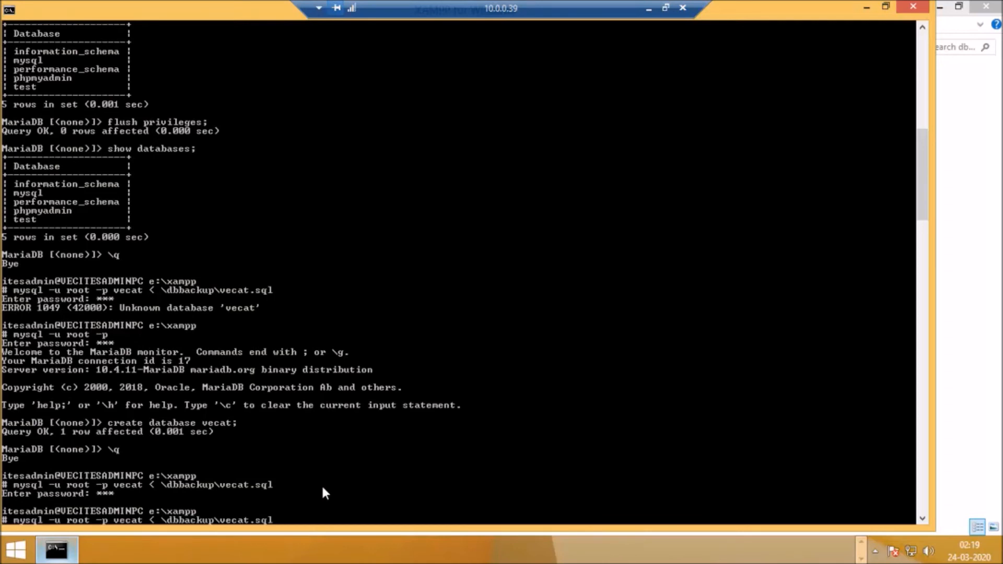
pyautogui.press('Return')
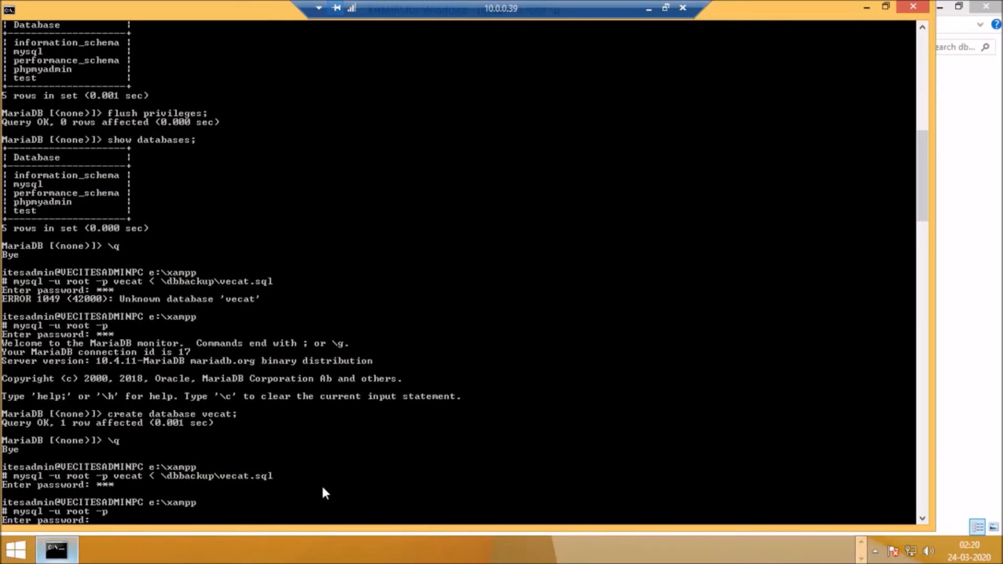
pyautogui.write('***')
pyautogui.press('Return')
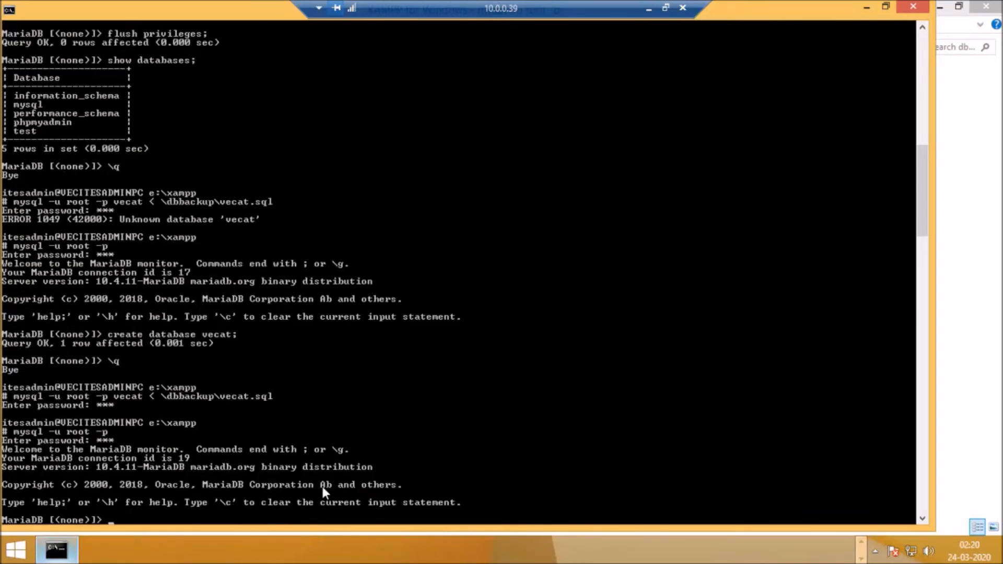
# Step: List the server's databases with show databases; to check for the restored vecat database
pyautogui.press('Up')
pyautogui.press('Up')
pyautogui.press('Up')
pyautogui.press('Up')
pyautogui.press('Return')
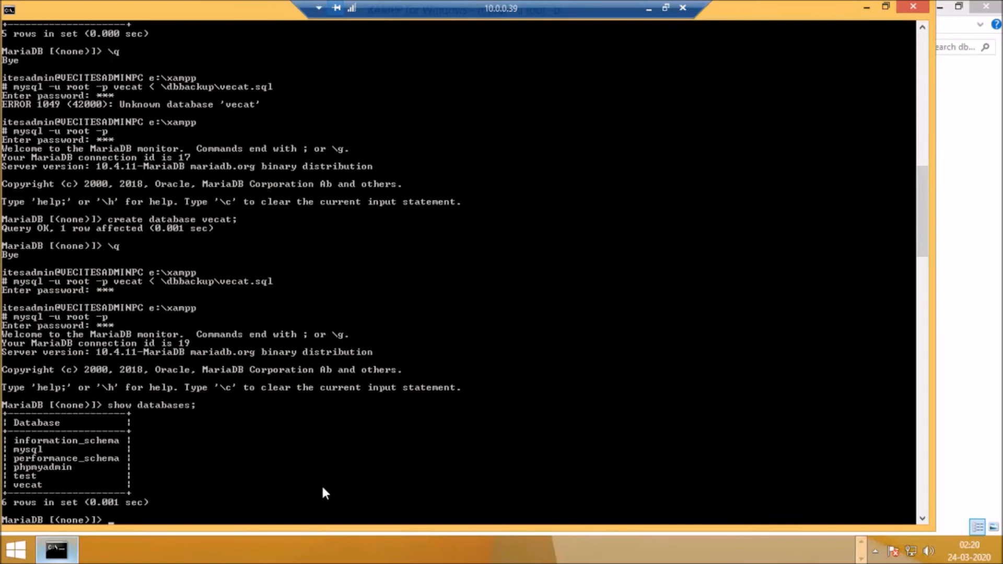
# Step: Switch to the restored database with the statement use vecat;
pyautogui.write('use vecat;')
pyautogui.press('Return')
# Step: List the tables of the vecat database with show tables; to check the restored content
pyautogui.write('sho')
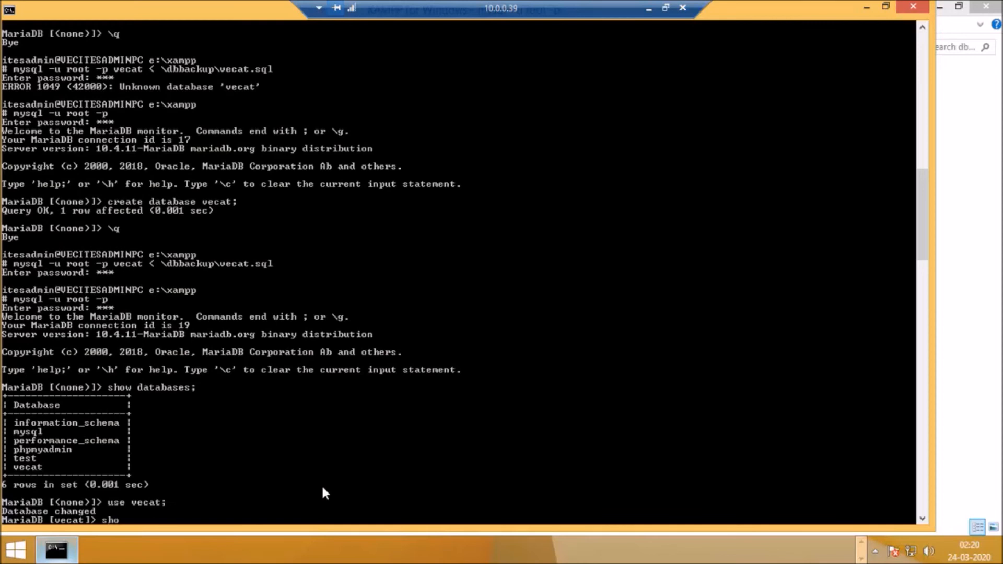
pyautogui.write('w tables;')
pyautogui.press('Return')
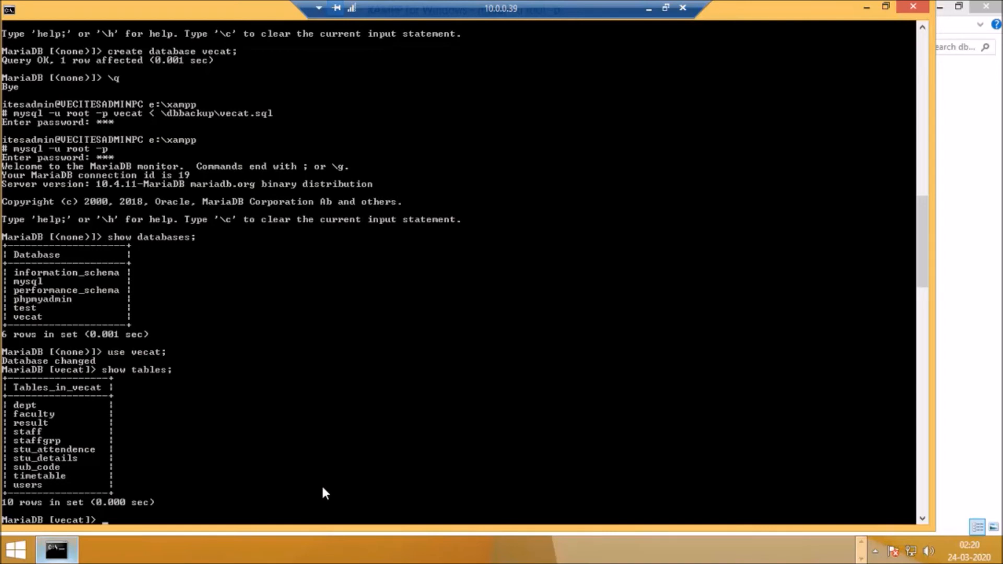
# Step: Delete the dept table from the vecat database with the statement drop table dept;
pyautogui.write('drop table dept;')
pyautogui.press('Return')
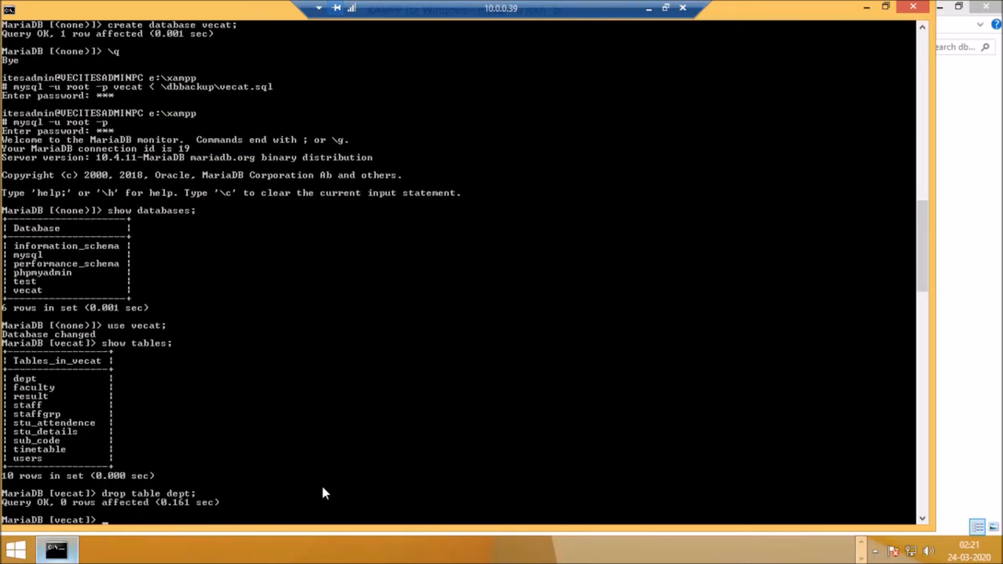
# Step: Reload the server's grant tables with the statement flush privileges;
pyautogui.write('flush privileges;')
pyautogui.press('Return')
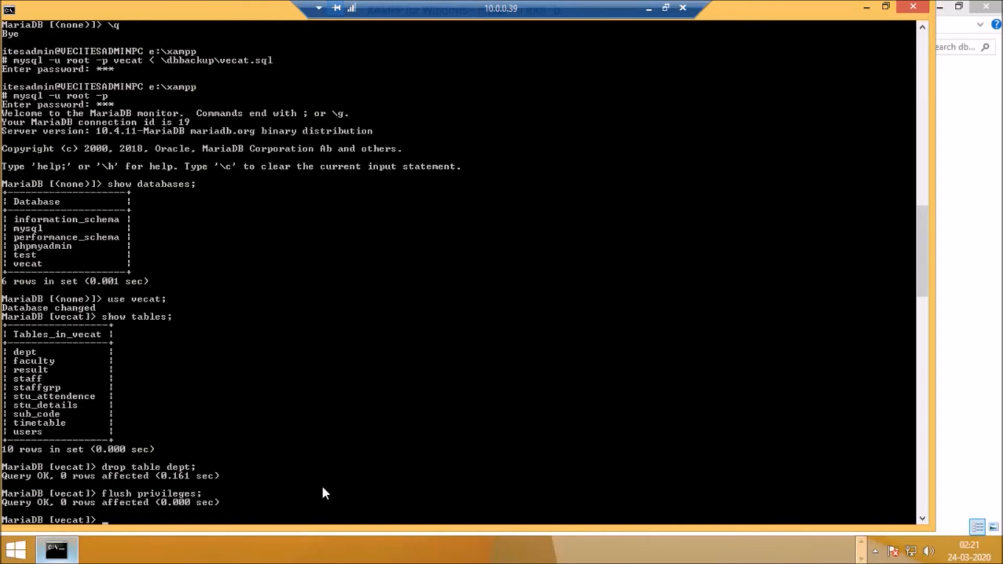
# Step: List the vecat tables again with show tables; to check the removal of dept
pyautogui.press('Up')
pyautogui.press('Up')
pyautogui.press('Up')
pyautogui.press('Return')
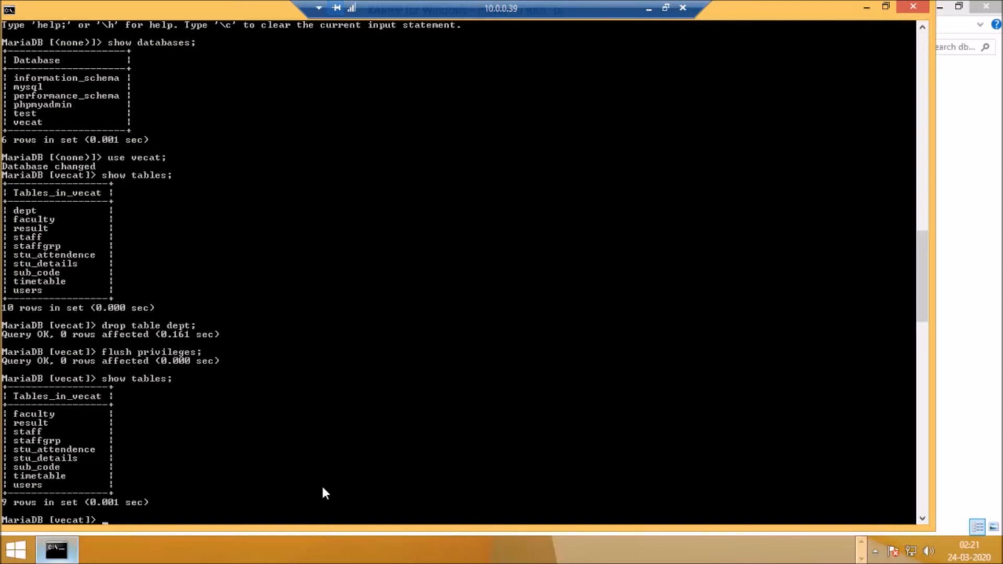
# Step: Switch to the mysql system database with the statement use mysql;
pyautogui.write('use mysql;')
pyautogui.press('Return')
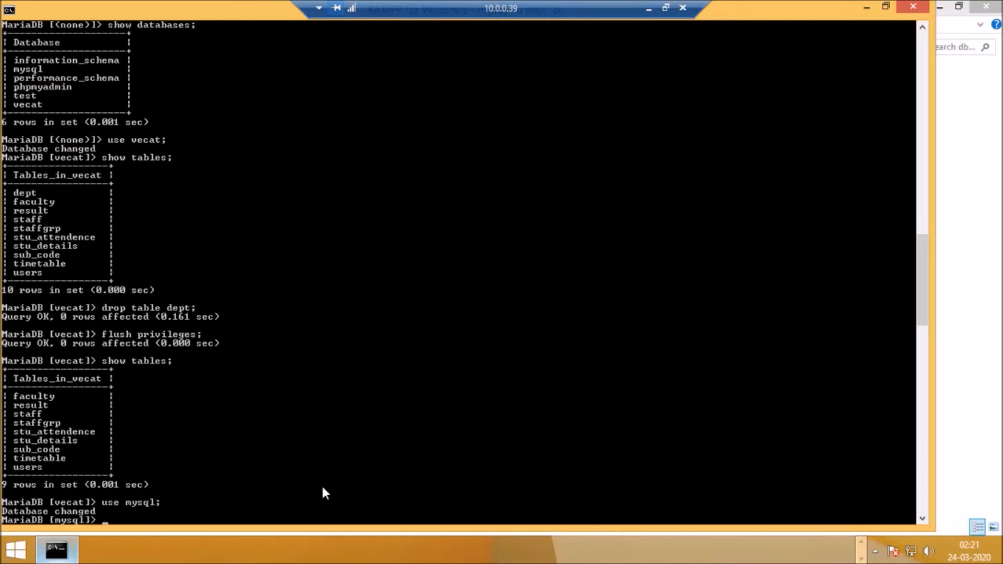
# Step: Query all columns of the account table with select * from user; and look through the output from its header to its end
pyautogui.write('select us')
pyautogui.press('BackSpace')
pyautogui.press('BackSpace')
pyautogui.write('* from user;')
pyautogui.press('Return')
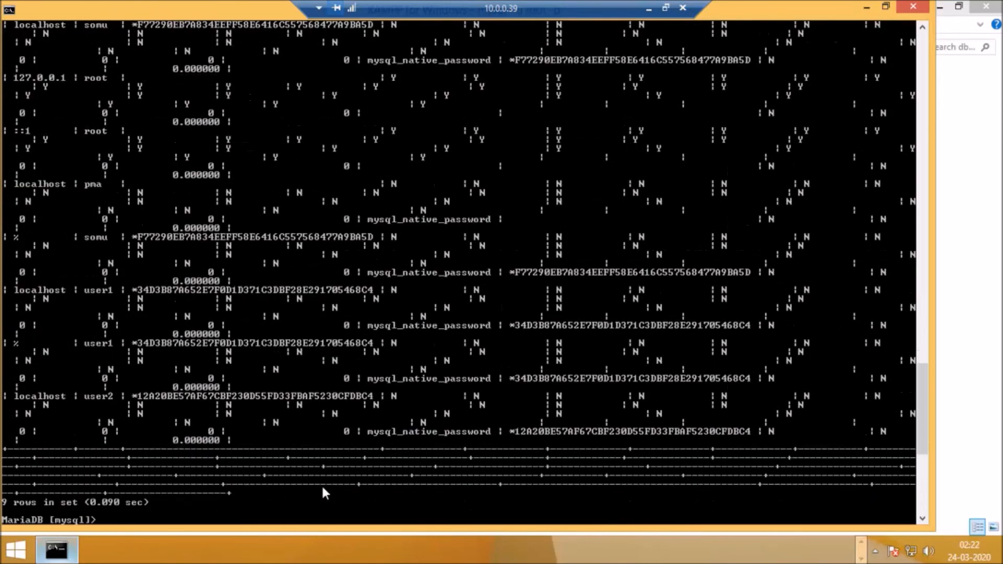
pyautogui.click(922, 28)
pyautogui.click(922, 28)
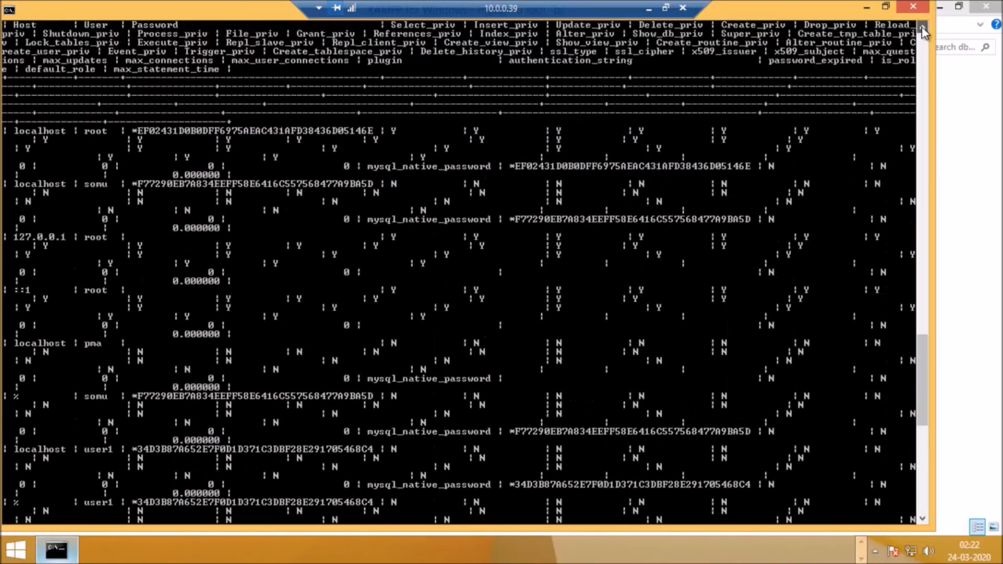
pyautogui.click(922, 27)
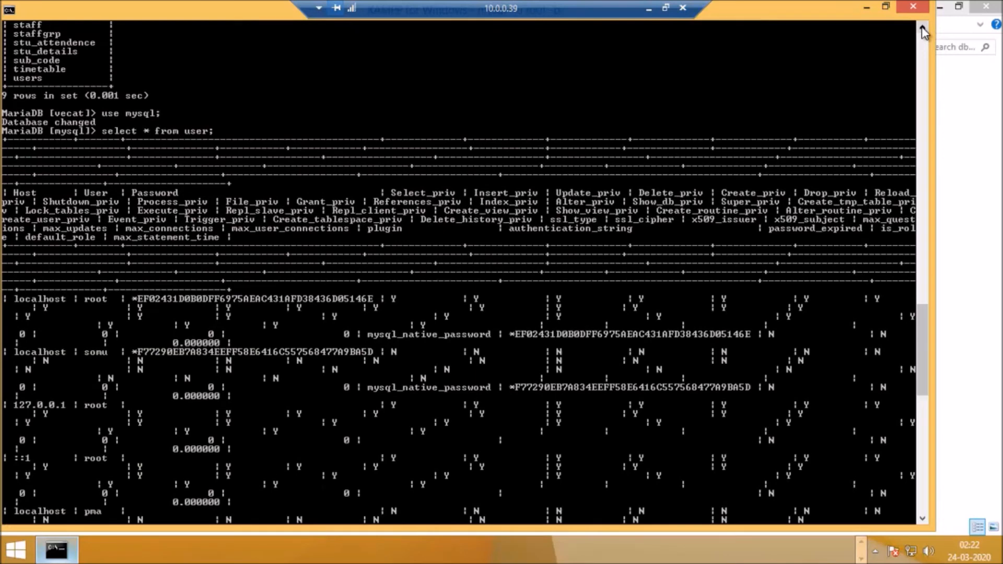
pyautogui.moveTo(922, 322); pyautogui.dragTo(907, 427)
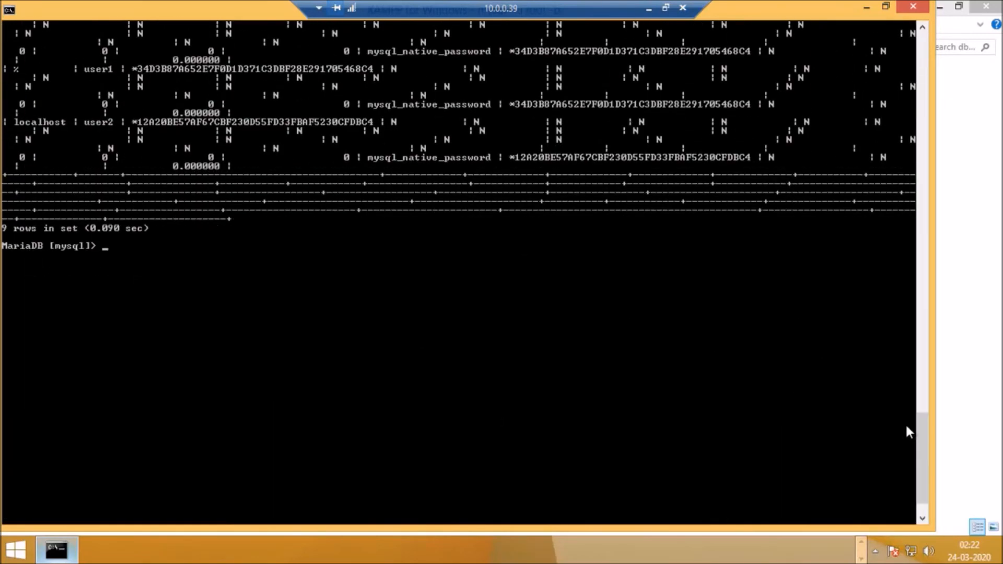
# Step: Reuse the previous query with only the user column, running select user from user;
pyautogui.press('Up')
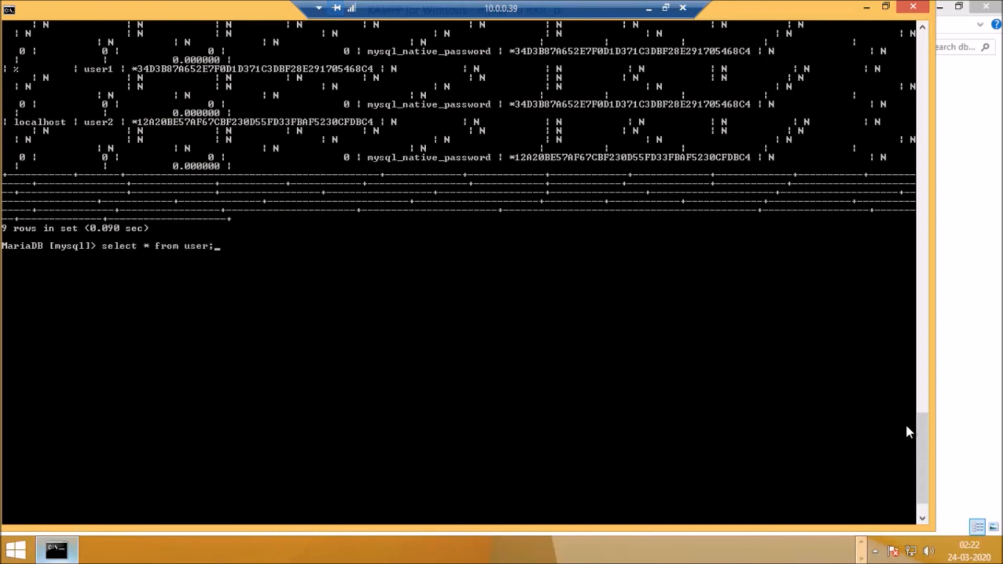
pyautogui.press('Left')
pyautogui.press('Left')
pyautogui.press('Left')
pyautogui.press('Left')
pyautogui.press('Left')
pyautogui.press('Left')
pyautogui.press('Left')
pyautogui.press('Left')
pyautogui.press('Left')
pyautogui.press('Left')
pyautogui.press('Left')
pyautogui.press('Left')
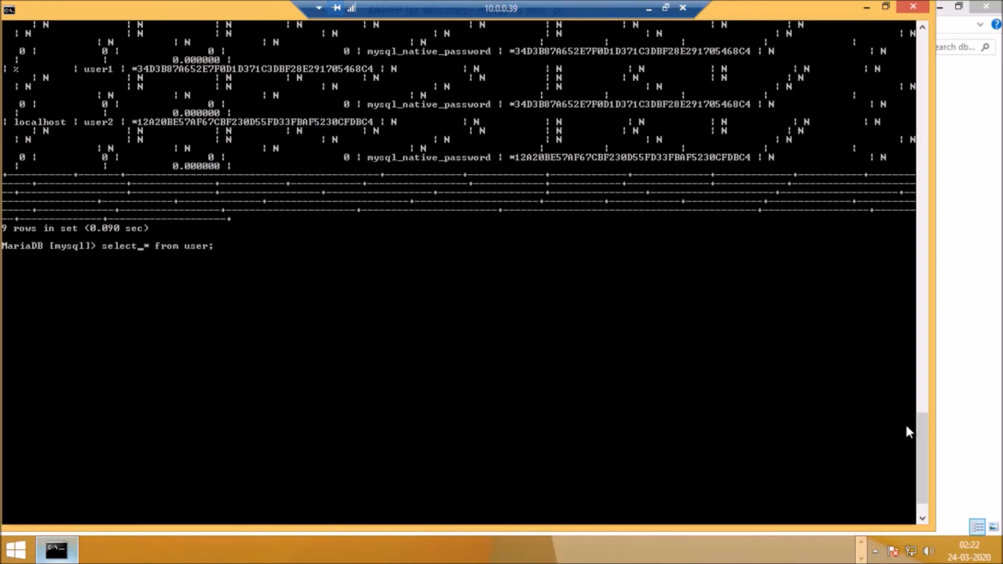
pyautogui.press('Delete')
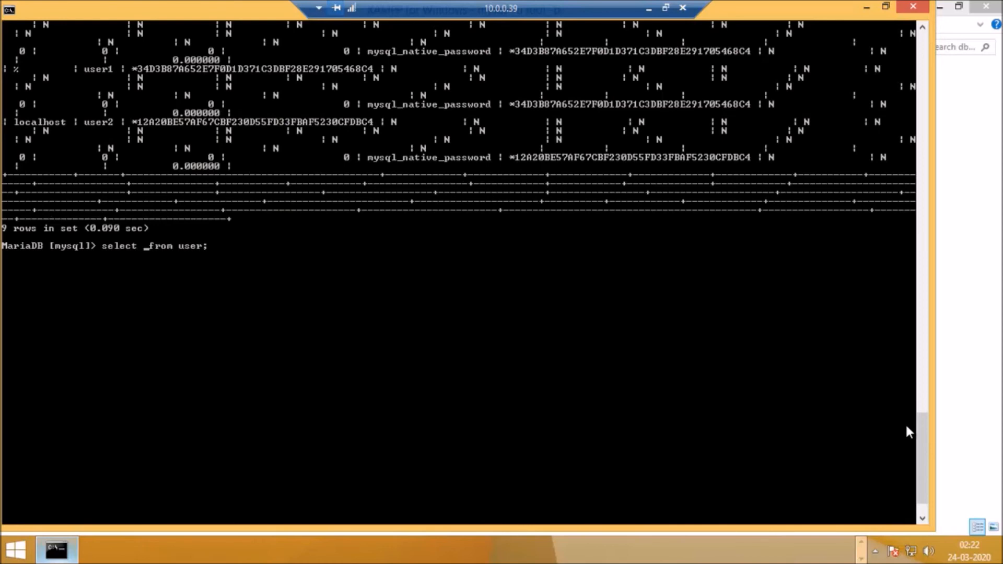
pyautogui.write('user')
pyautogui.press('Return')
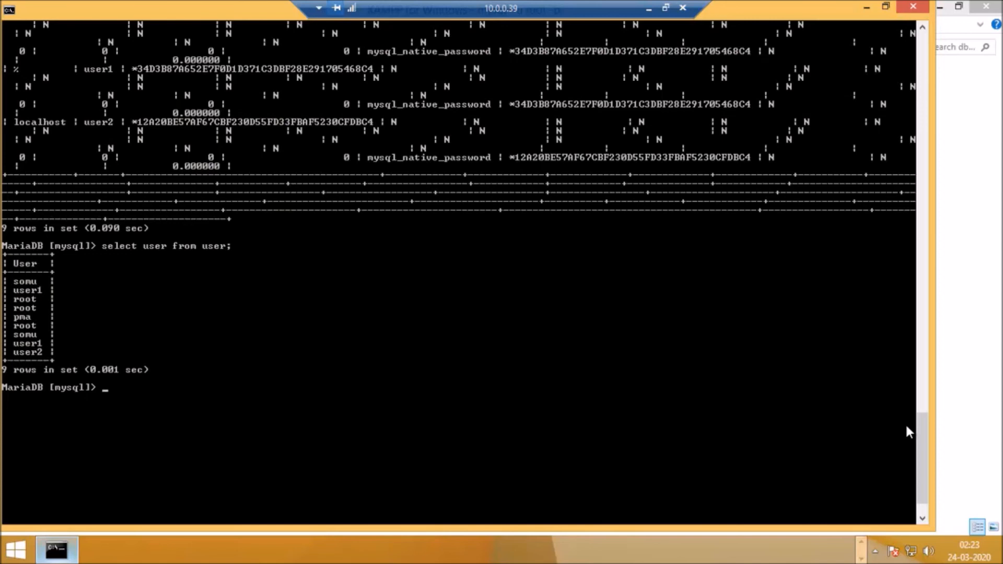
# Step: Remove the database account user1 with the statement drop user user1;
pyautogui.write('drop usr')
pyautogui.press('BackSpace')
pyautogui.write('er user1;')
pyautogui.press('Return')
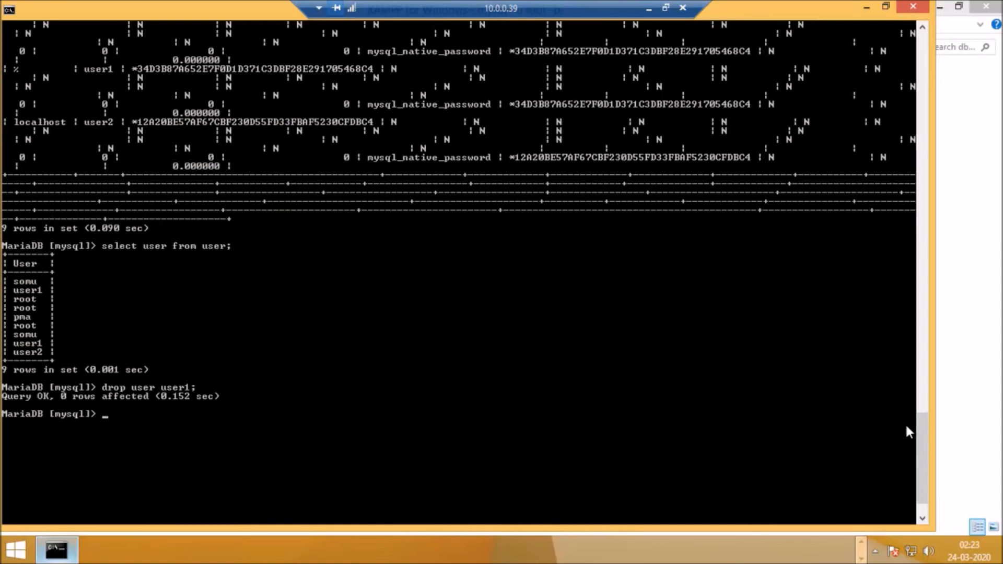
# Step: Try to reload the grant tables after the account removal with the statement flush priviliges;
pyautogui.write('flush priviliges;')
pyautogui.press('Return')
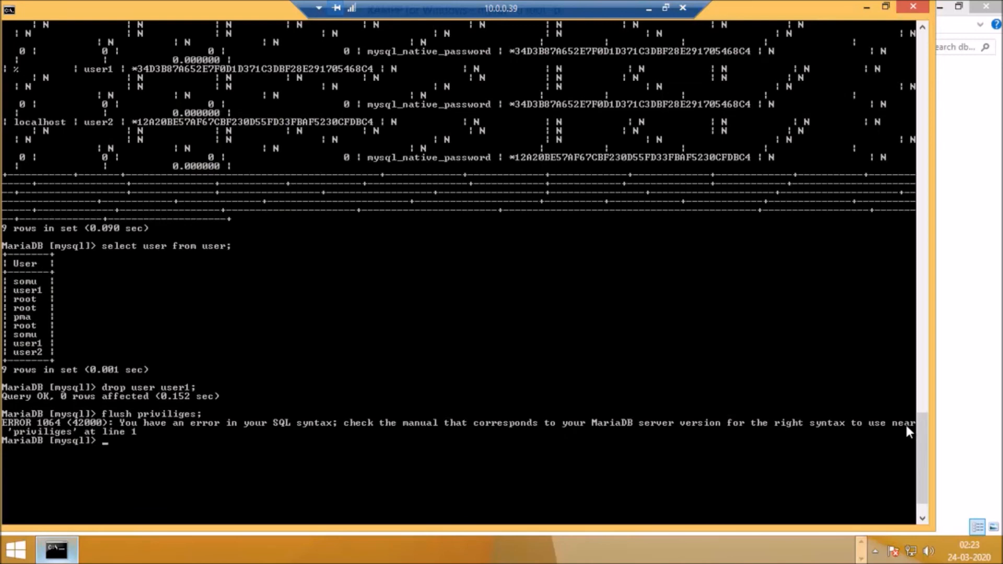
# Step: Recall the flush statement, retype its ending and try to run flush priviliges; again
pyautogui.press('Up')
pyautogui.press('BackSpace')
pyautogui.press('BackSpace')
pyautogui.press('BackSpace')
pyautogui.press('BackSpace')
pyautogui.press('BackSpace')
pyautogui.press('BackSpace')
pyautogui.press('BackSpace')
pyautogui.press('BackSpace')
pyautogui.press('BackSpace')
pyautogui.write('iviliges')
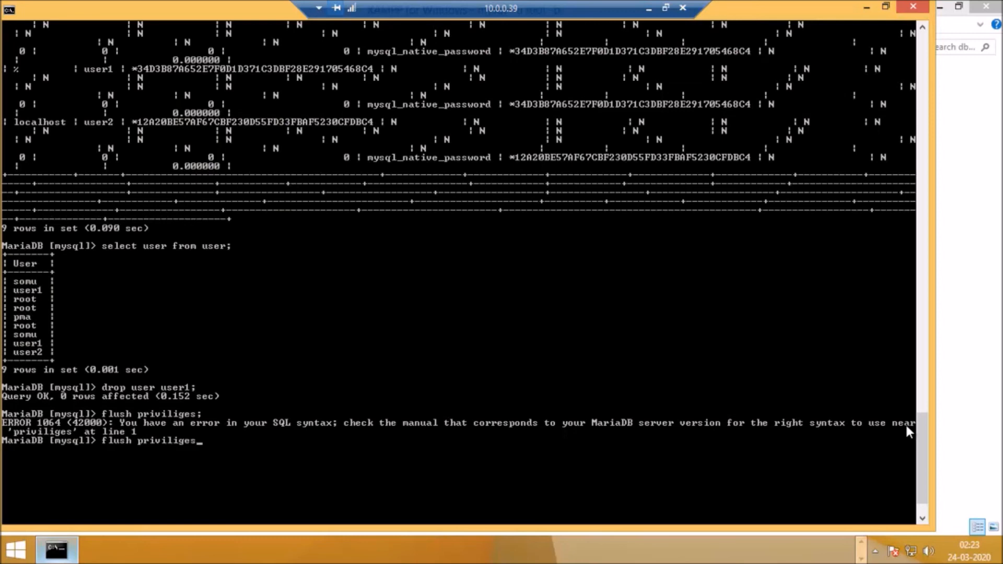
pyautogui.write(';')
pyautogui.press('Return')
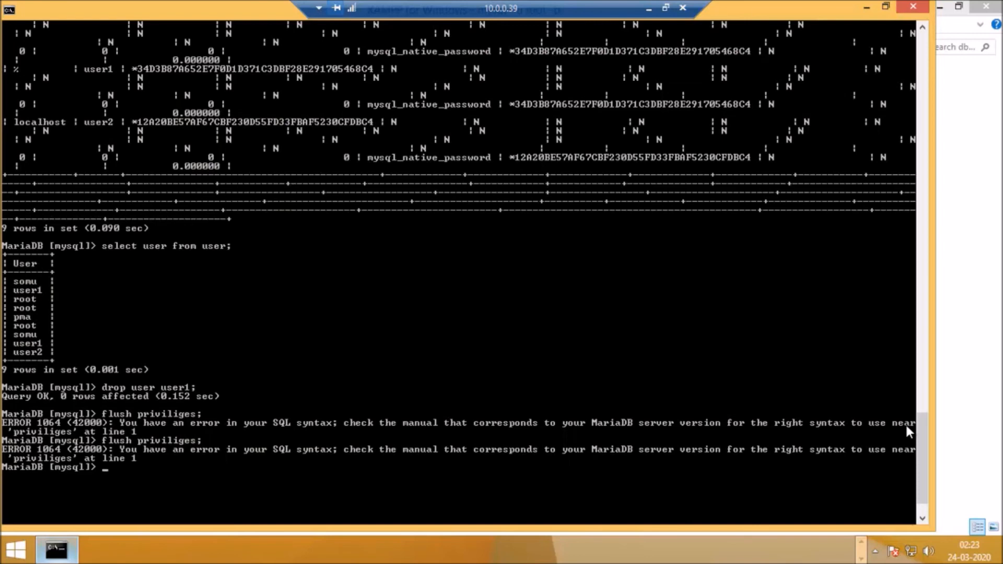
# Step: Recall the correctly spelled statement flush privileges; from the history and run it
pyautogui.press('Up')
pyautogui.press('Up')
pyautogui.press('Up')
pyautogui.press('Up')
pyautogui.press('Up')
pyautogui.press('Up')
pyautogui.press('Up')
pyautogui.press('Down')
pyautogui.press('Return')
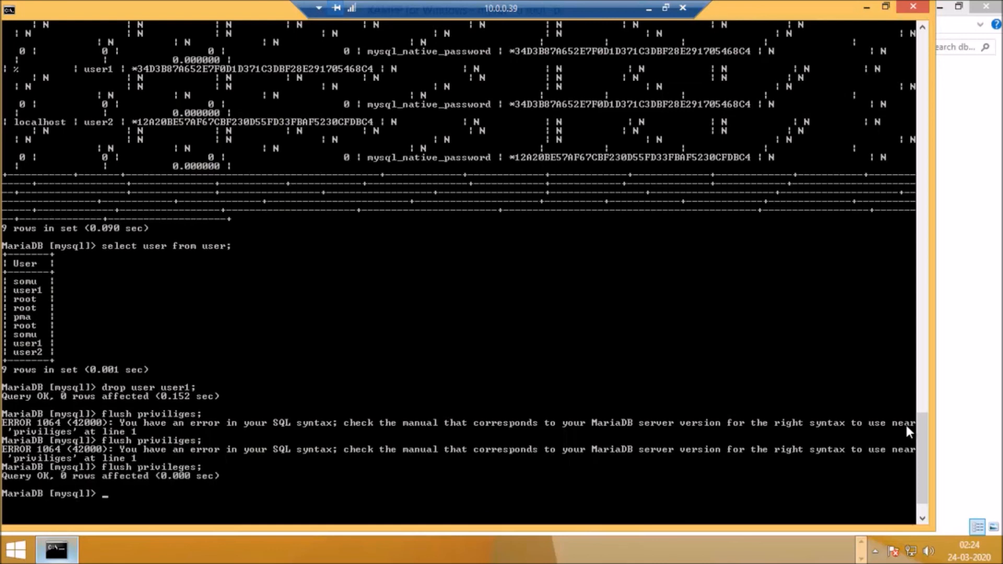
# Step: Rerun select user from user; to check the remaining accounts after dropping user1
pyautogui.press('Up')
pyautogui.press('Up')
pyautogui.press('Up')
pyautogui.press('Up')
pyautogui.press('Up')
pyautogui.press('Up')
pyautogui.press('Up')
pyautogui.press('Up')
pyautogui.press('Up')
pyautogui.press('Up')
pyautogui.press('Down')
pyautogui.press('Down')
pyautogui.press('Down')
pyautogui.press('Down')
pyautogui.press('Down')
pyautogui.press('Down')
pyautogui.press('Down')
pyautogui.press('Down')
pyautogui.press('Down')
pyautogui.press('Down')
pyautogui.press('Down')
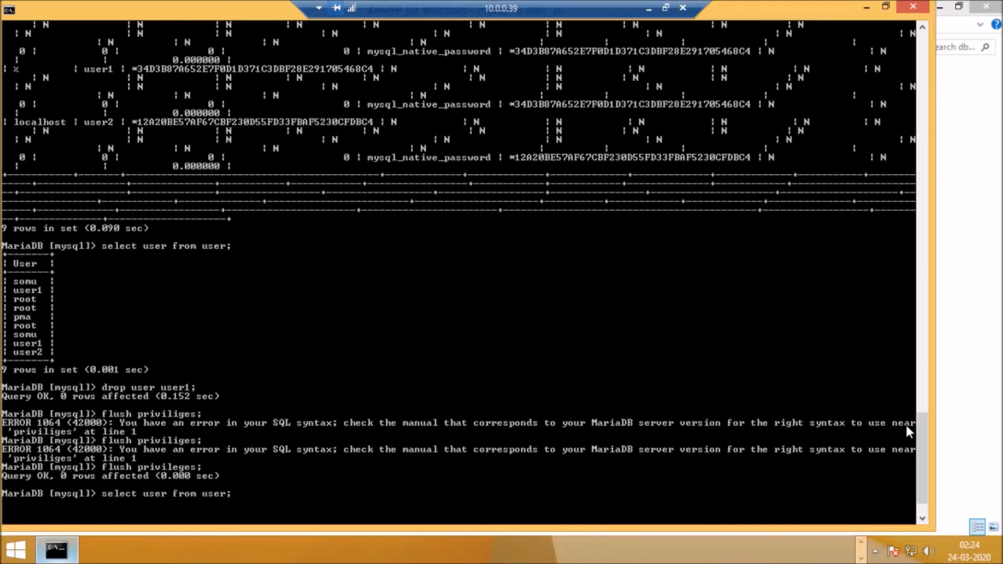
pyautogui.press('Return')
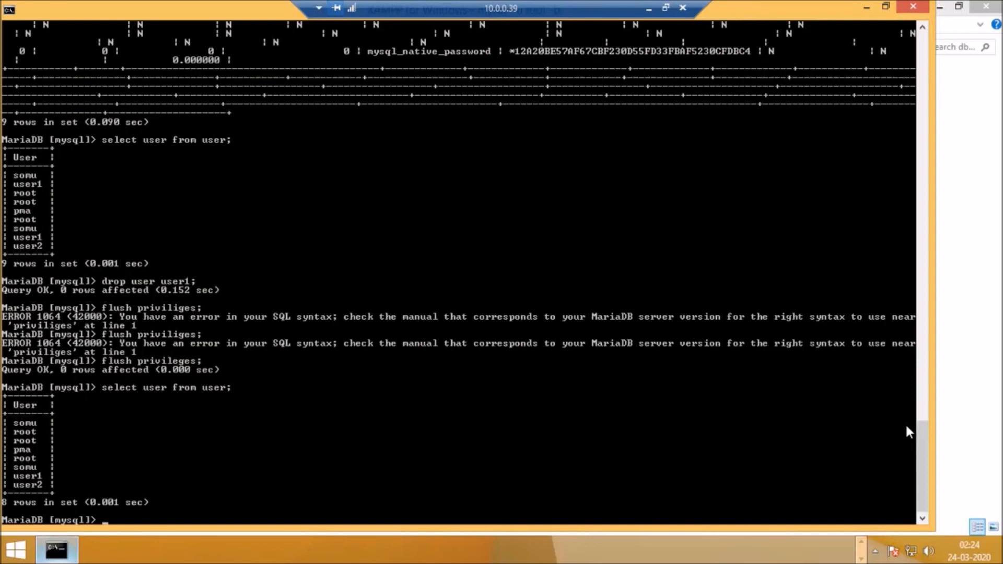
# Step: Exit the MariaDB monitor with the \q command
pyautogui.write('\\\\')
pyautogui.press('BackSpace')
pyautogui.write('q')
pyautogui.press('Return')
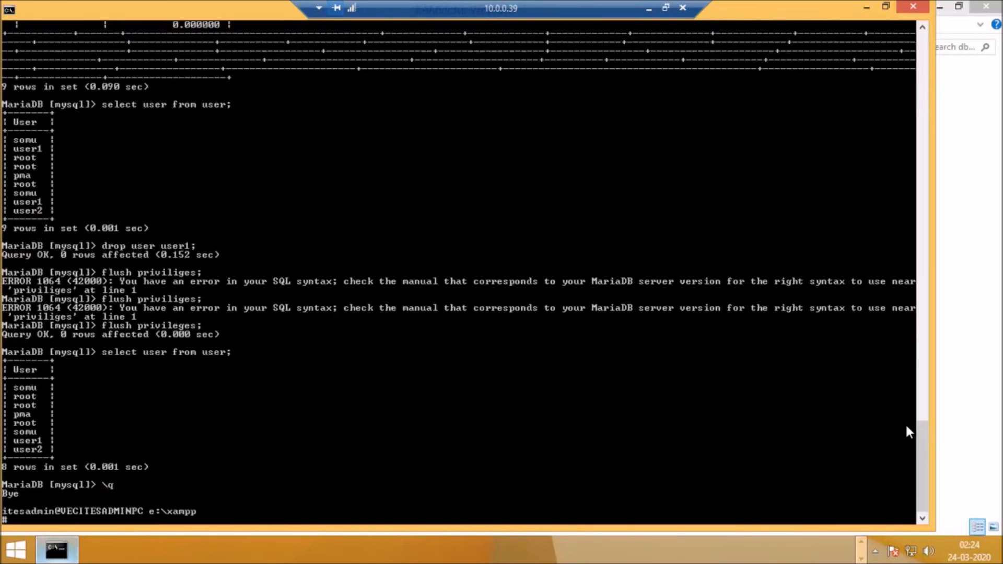
# Step: Log back in to the MariaDB monitor with mysql -u root -p, entering the root account password
pyautogui.write('mysql -u root -p')
pyautogui.press('Return')
pyautogui.write('*')
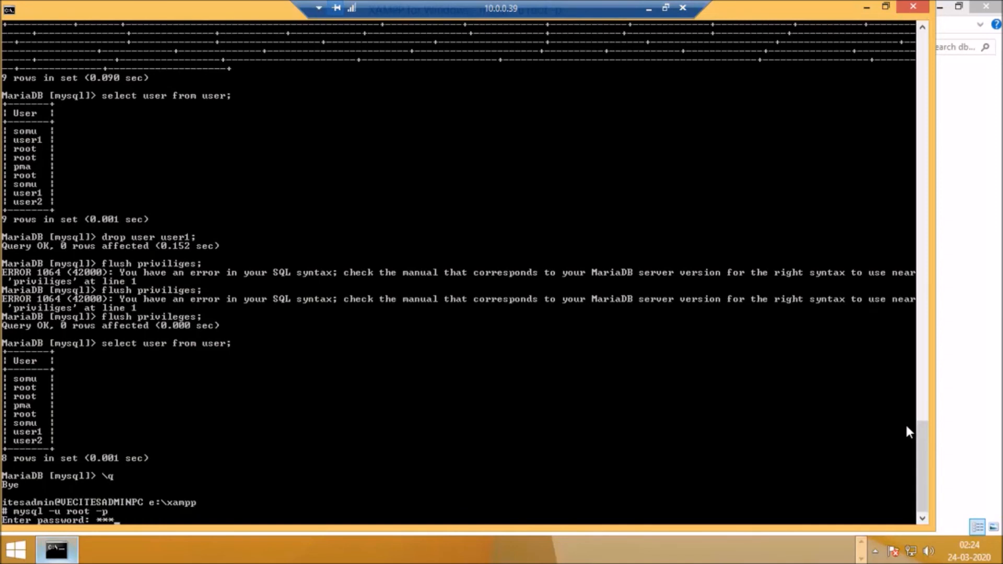
pyautogui.write('**')
pyautogui.press('Return')
# Step: Try to run the query select user from user; without choosing a database
pyautogui.press('Up')
pyautogui.press('Up')
pyautogui.press('Return')
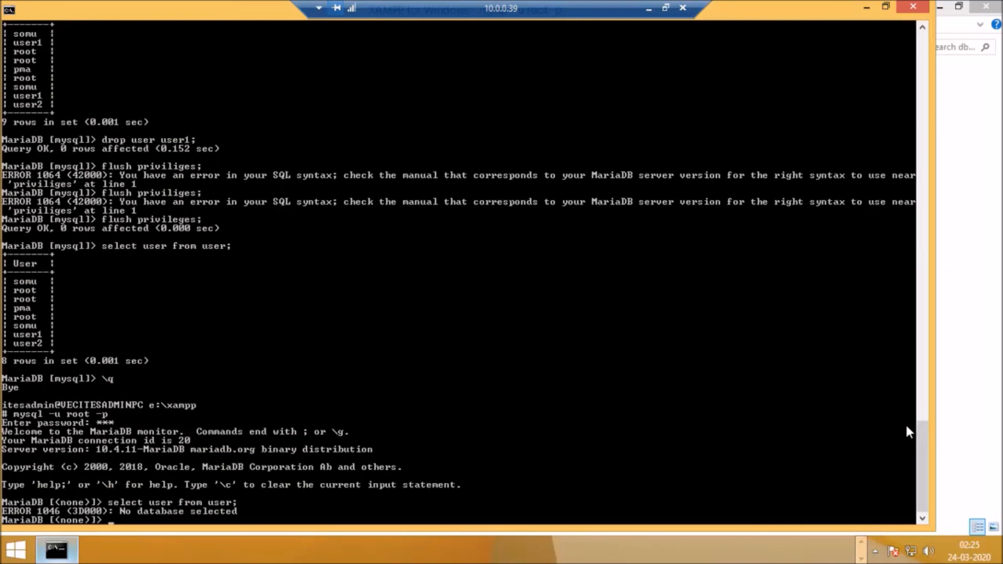
# Step: Clear the recalled query and select the mysql database with use mysql;
pyautogui.press('Up')
pyautogui.press('BackSpace')
pyautogui.press('BackSpace')
pyautogui.press('BackSpace')
pyautogui.press('BackSpace')
pyautogui.press('BackSpace')
pyautogui.press('BackSpace')
pyautogui.press('BackSpace')
pyautogui.press('BackSpace')
pyautogui.press('BackSpace')
pyautogui.press('BackSpace')
pyautogui.press('BackSpace')
pyautogui.press('BackSpace')
pyautogui.press('BackSpace')
pyautogui.press('BackSpace')
pyautogui.press('BackSpace')
pyautogui.press('BackSpace')
pyautogui.press('BackSpace')
pyautogui.press('BackSpace')
pyautogui.press('BackSpace')
pyautogui.press('BackSpace')
pyautogui.write('use mysql;')
pyautogui.press('Return')
# Step: Query the account names in the mysql database with select user from user;
pyautogui.press('Up')
pyautogui.press('Up')
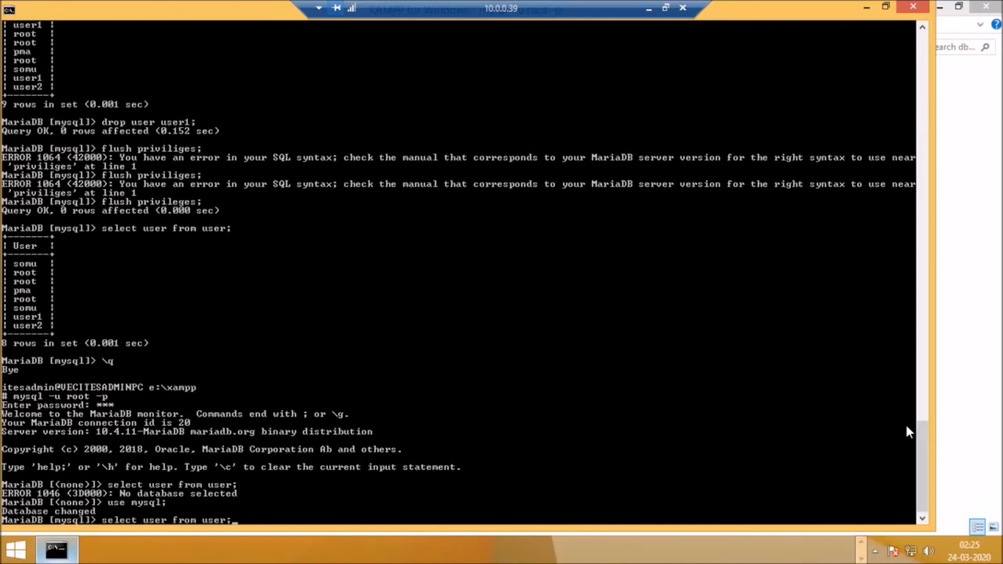
pyautogui.press('Return')
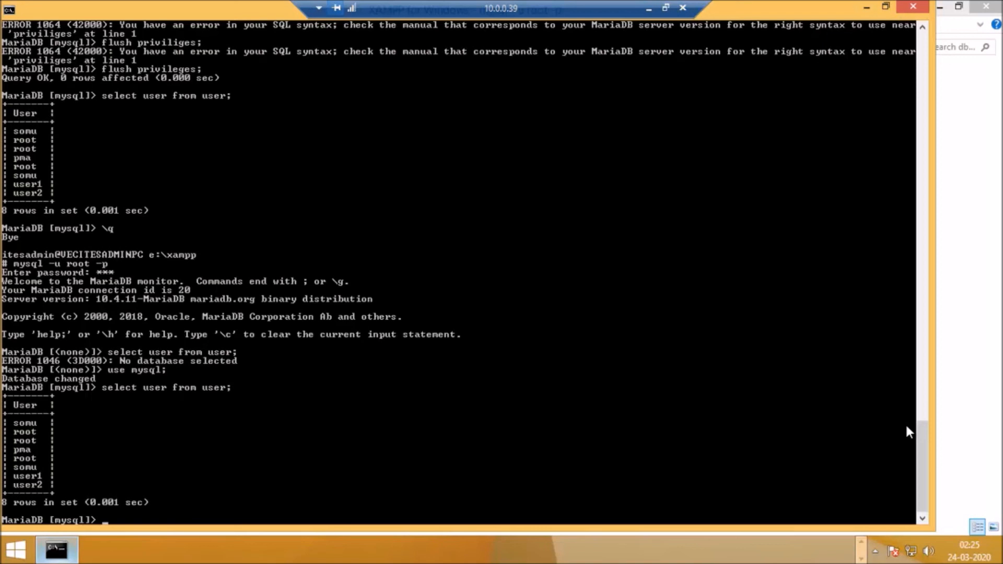
pyautogui.press('Up')
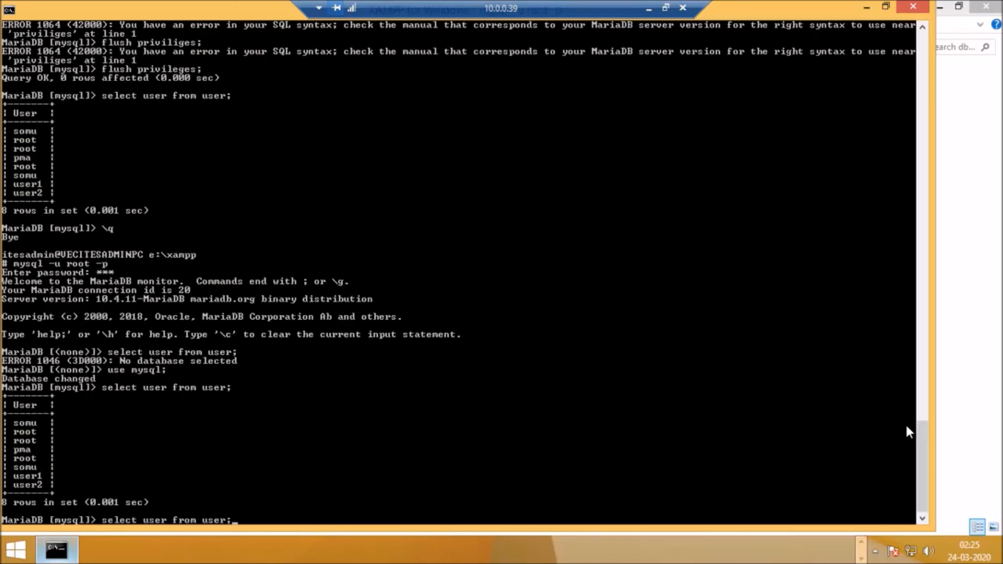
pyautogui.press('Up')
pyautogui.press('Up')
pyautogui.press('Up')
pyautogui.press('Up')
pyautogui.press('BackSpace')
pyautogui.press('BackSpace')
pyautogui.press('BackSpace')
pyautogui.press('BackSpace')
pyautogui.press('BackSpace')
pyautogui.press('BackSpace')
pyautogui.press('BackSpace')
pyautogui.press('BackSpace')
pyautogui.press('BackSpace')
pyautogui.press('BackSpace')
pyautogui.press('BackSpace')
pyautogui.press('BackSpace')
pyautogui.press('BackSpace')
pyautogui.press('BackSpace')
pyautogui.press('BackSpace')
pyautogui.press('BackSpace')
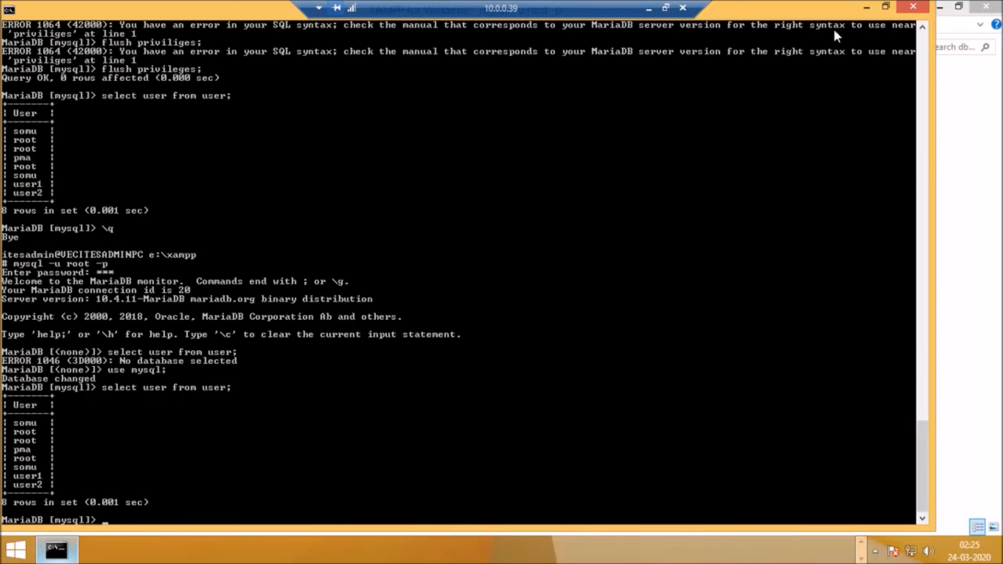
# Step: Minimize the remote desktop session to return to the local desktop
pyautogui.click(648, 8)
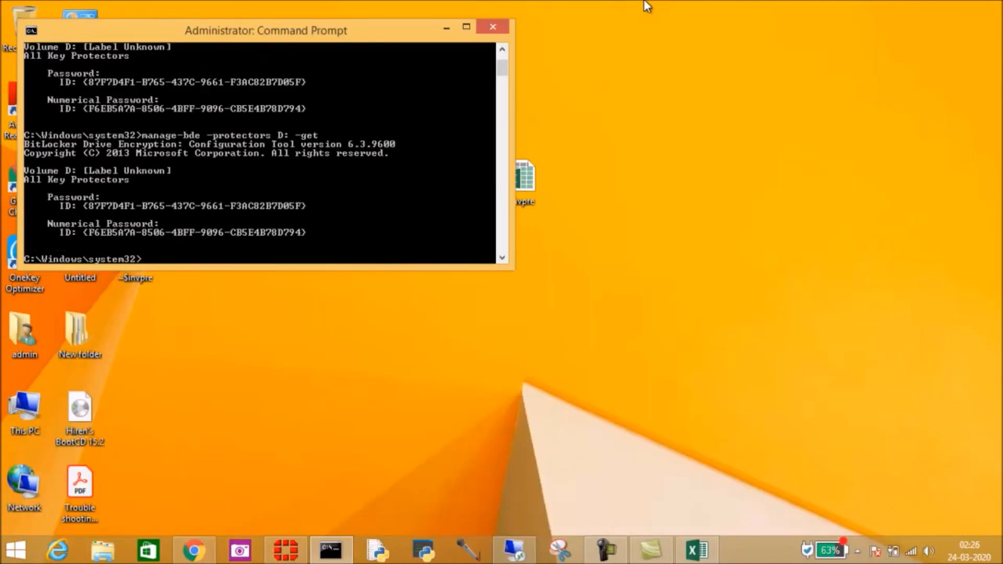